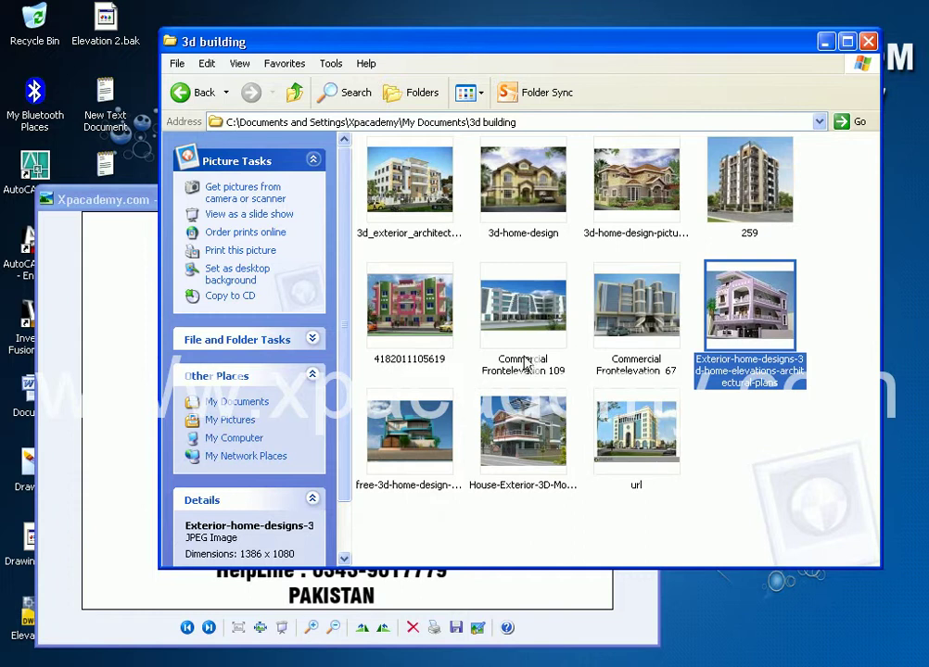
double_click(432, 332)
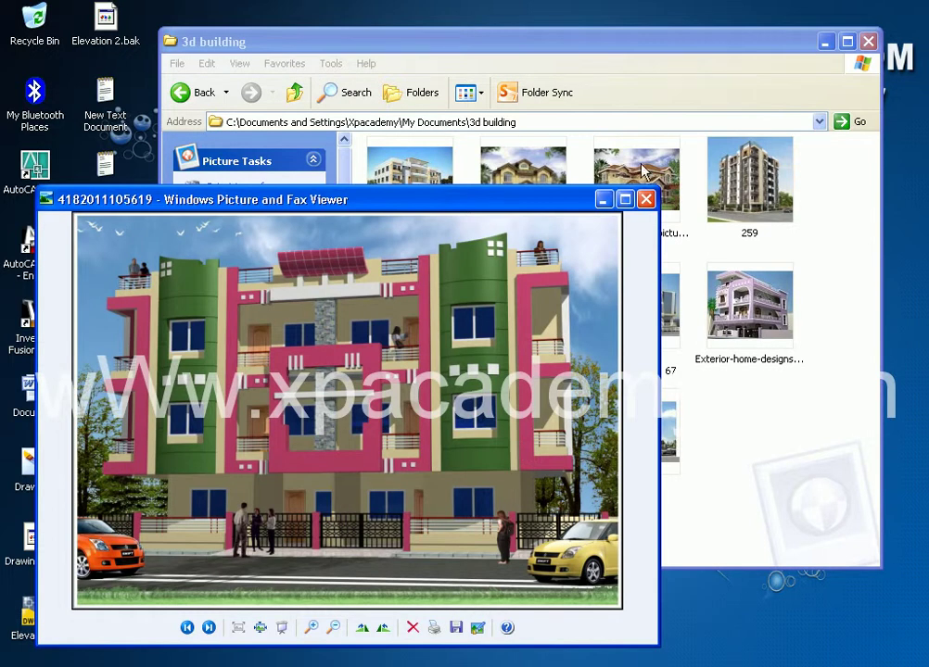
click(624, 198)
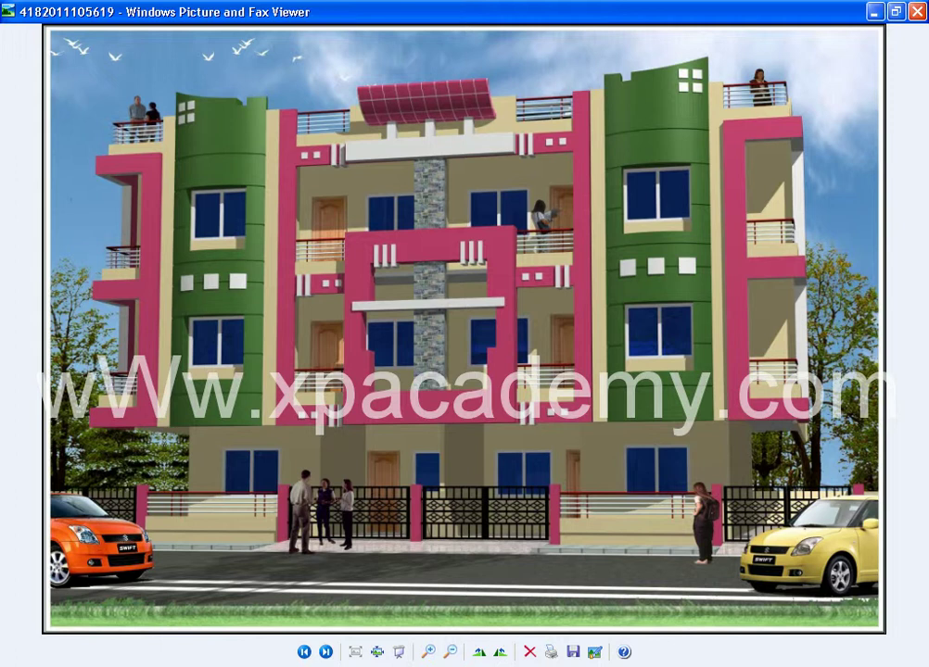
key(super)
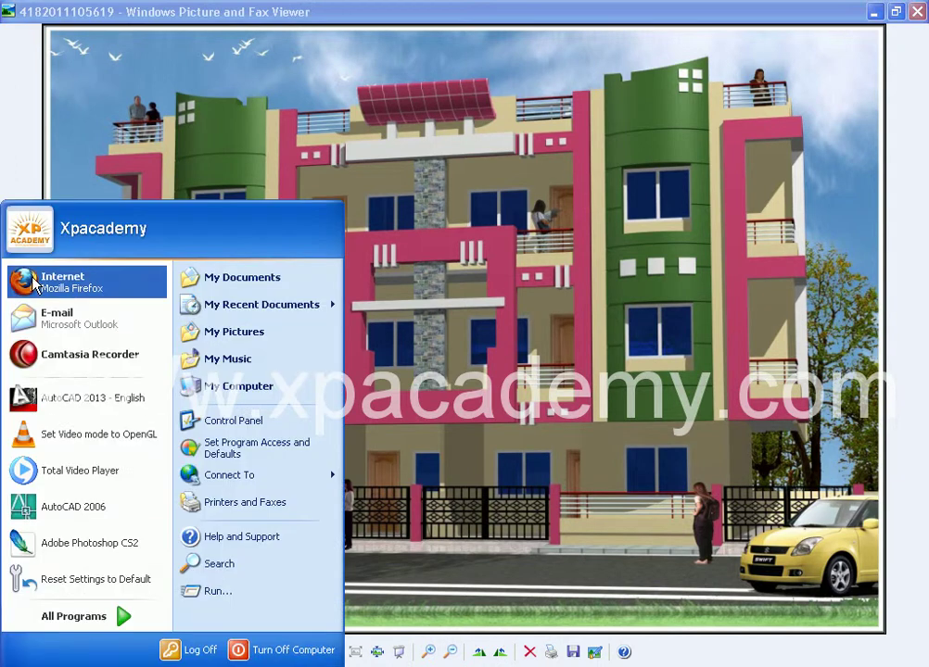
click(28, 220)
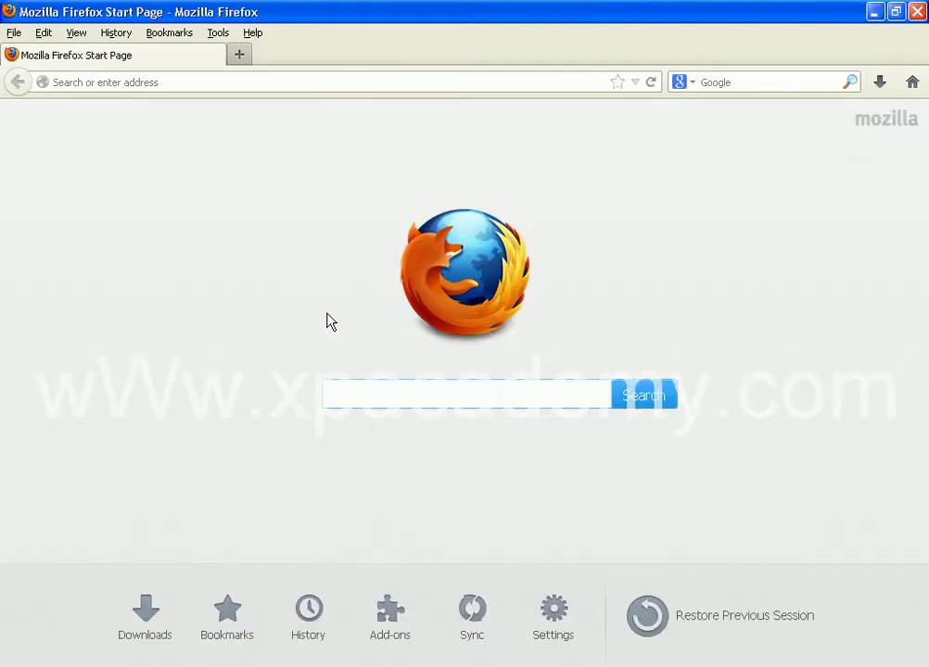
click(286, 83)
text(www.)
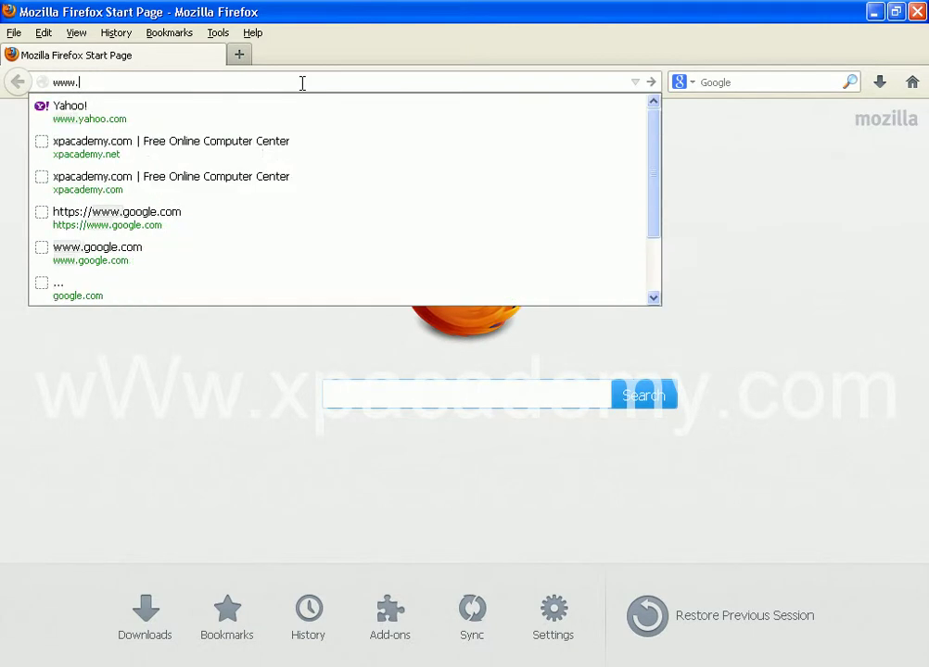
text(cgxtr)
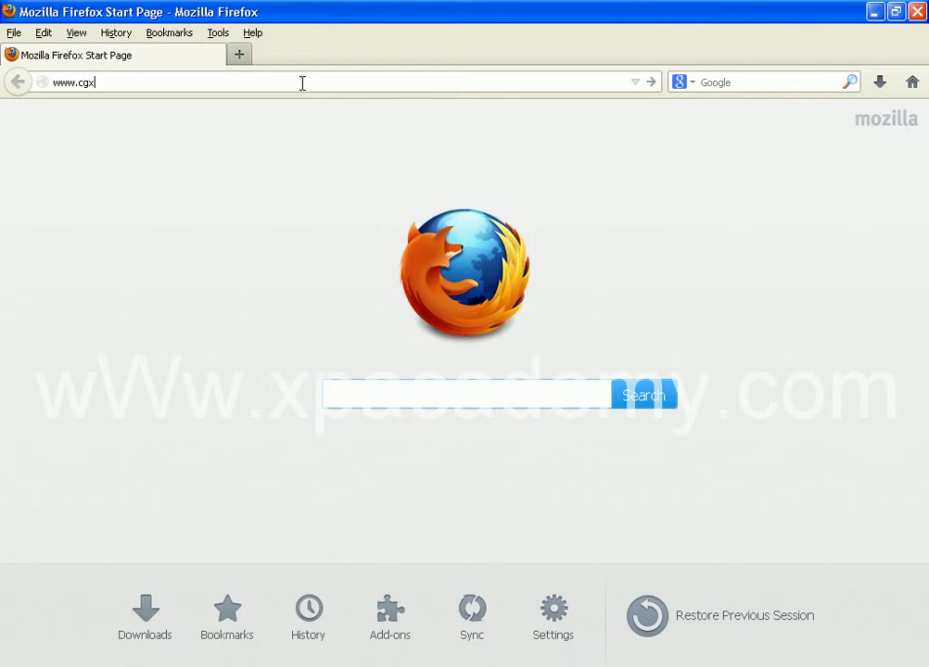
text(as.com)
key(Return)
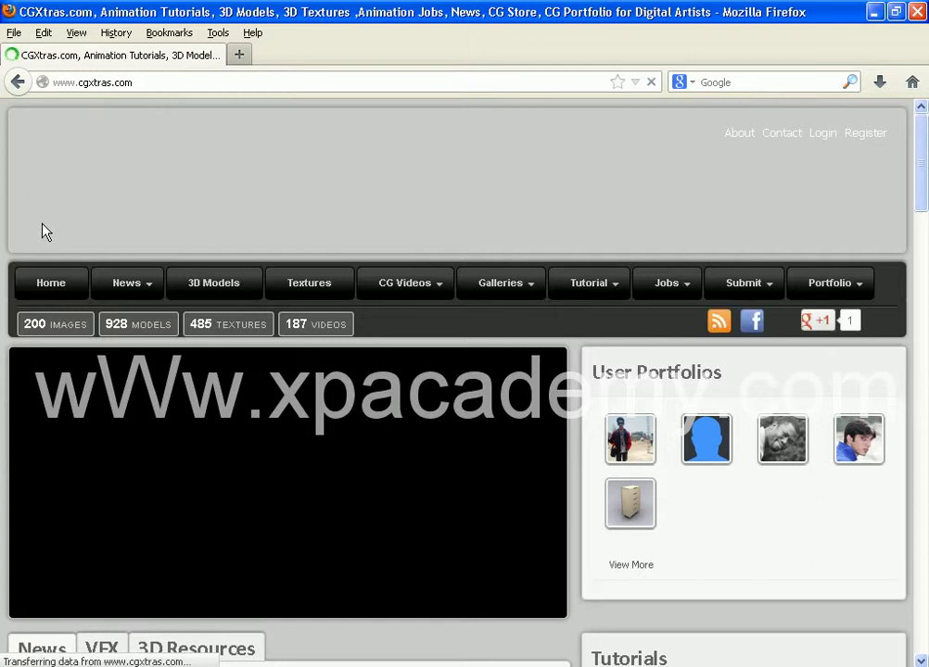
Look through the home page's sections for latest 3D models, latest textures, gallery and 3D animations.
scroll(42, 223, down, 4)
scroll(41, 234, down, 10)
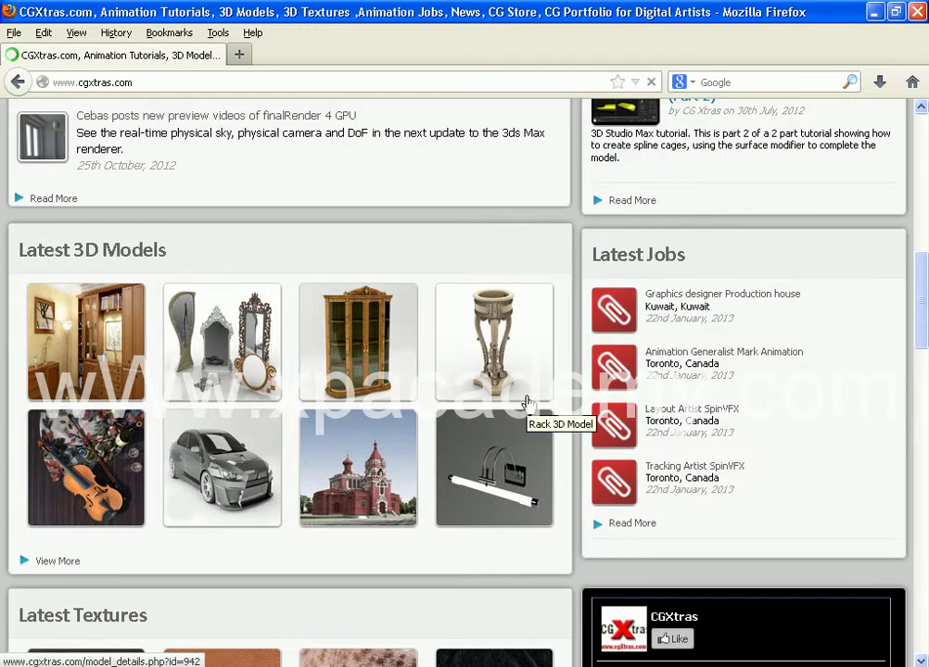
scroll(525, 402, down, 2)
scroll(492, 406, down, 4)
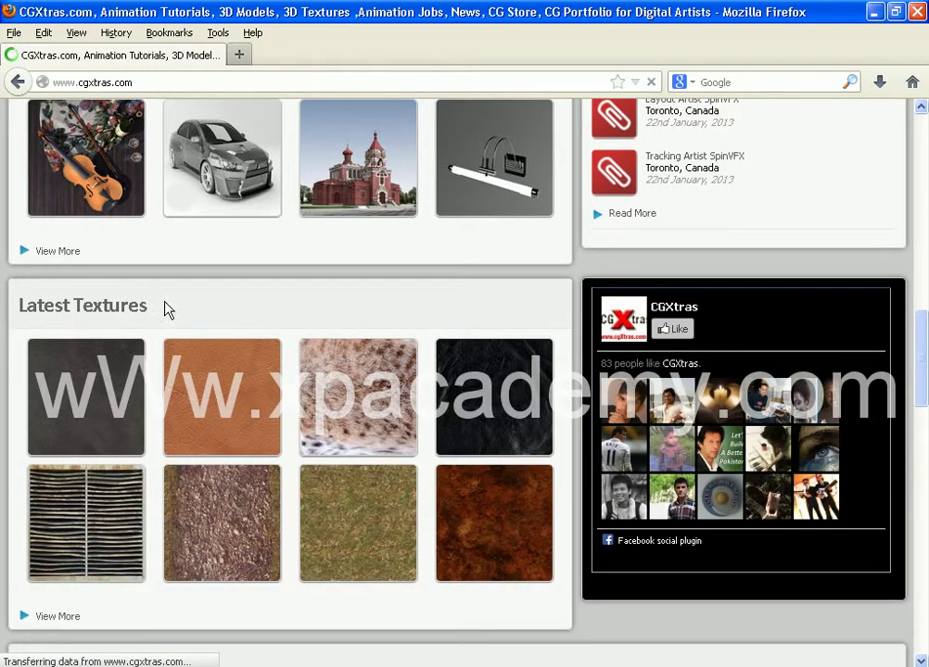
scroll(276, 366, down, 4)
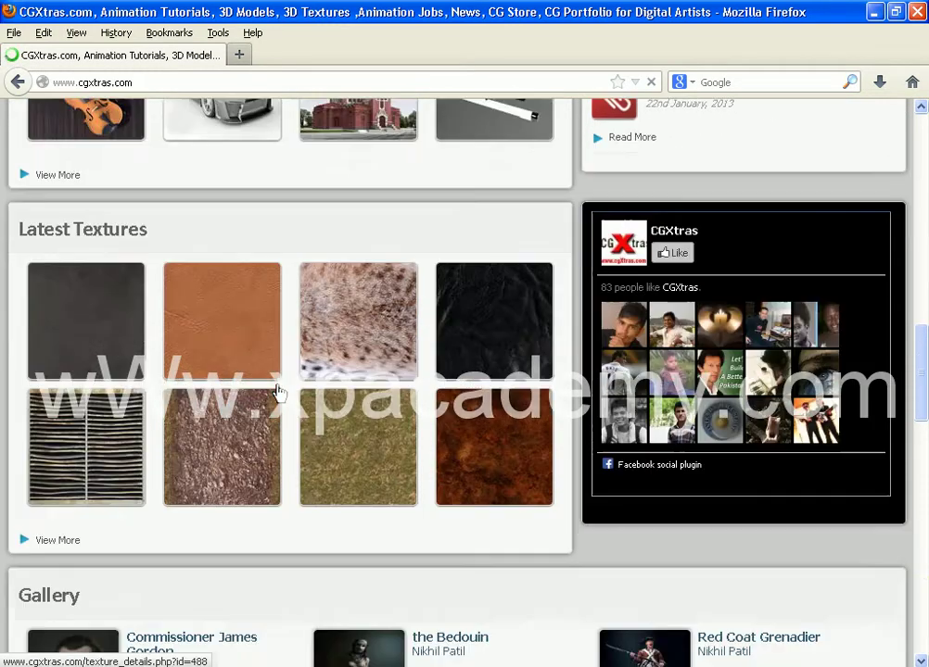
scroll(276, 392, down, 3)
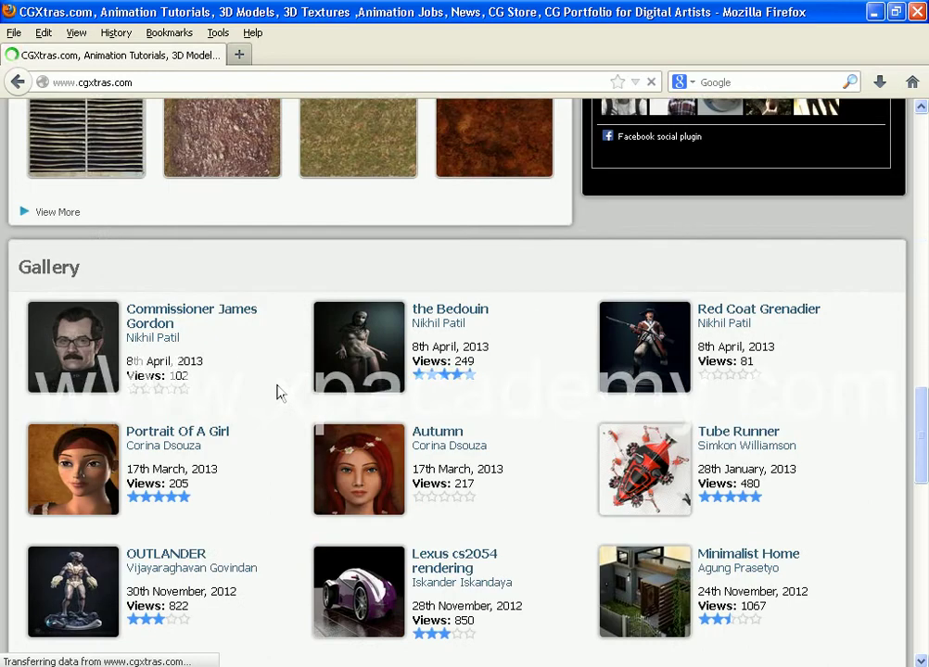
scroll(276, 392, down, 6)
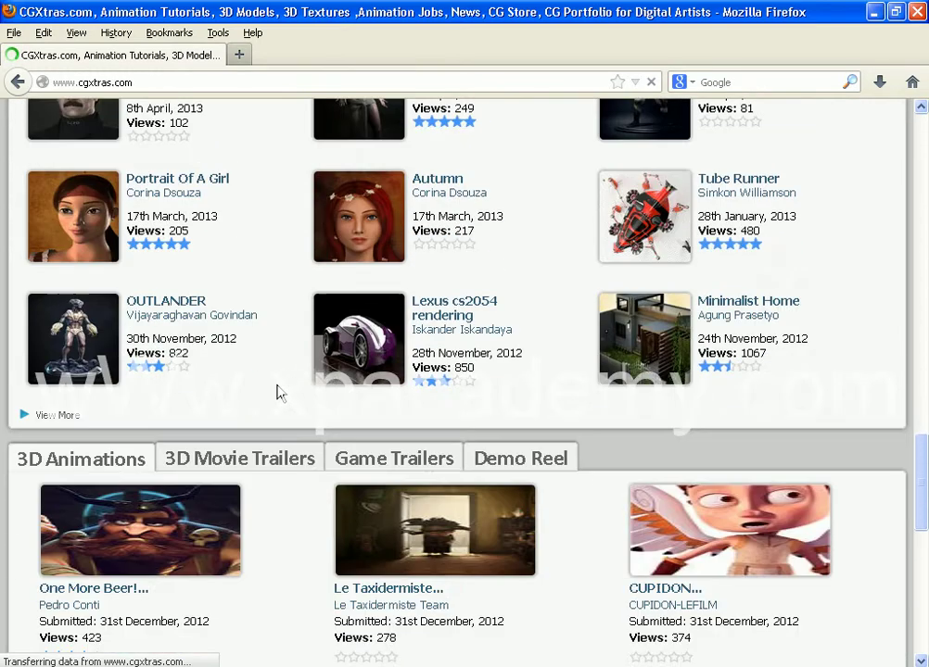
scroll(312, 433, down, 4)
scroll(309, 431, up, 10)
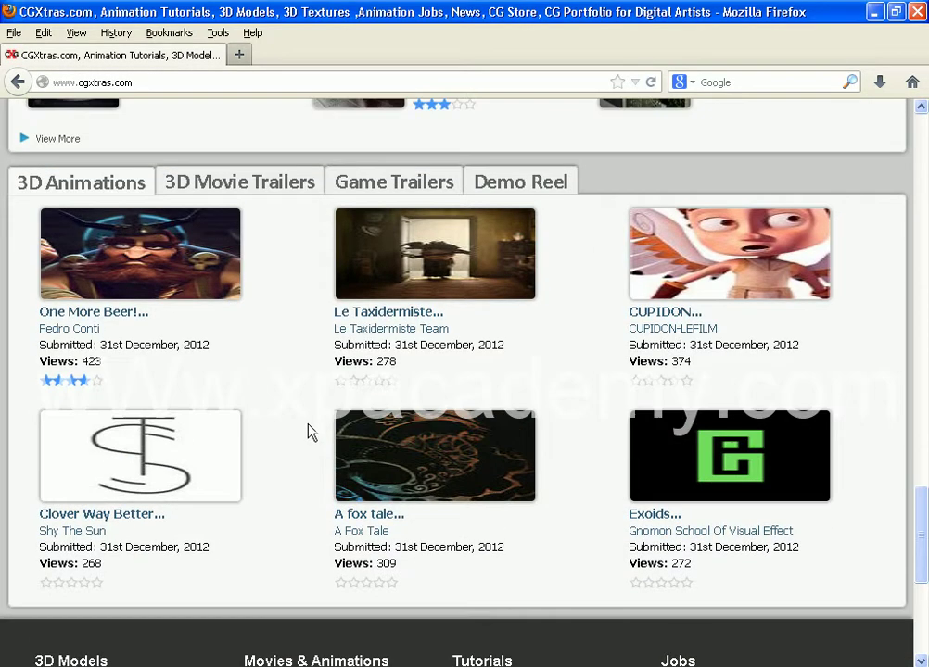
scroll(253, 460, up, 20)
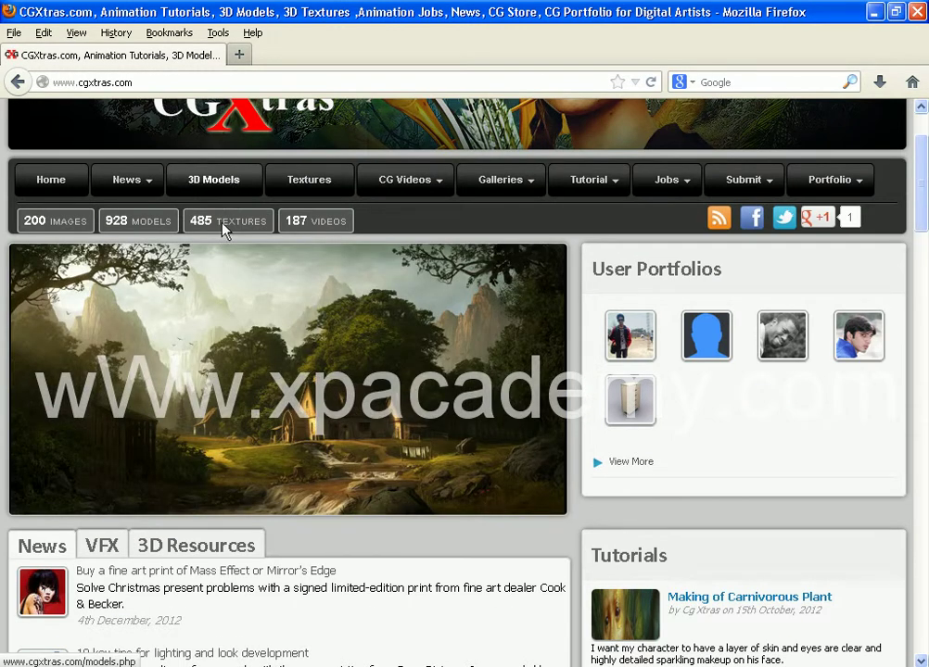
Open the grey car among the latest 3D models and review its details, download link and related models.
scroll(224, 228, down, 7)
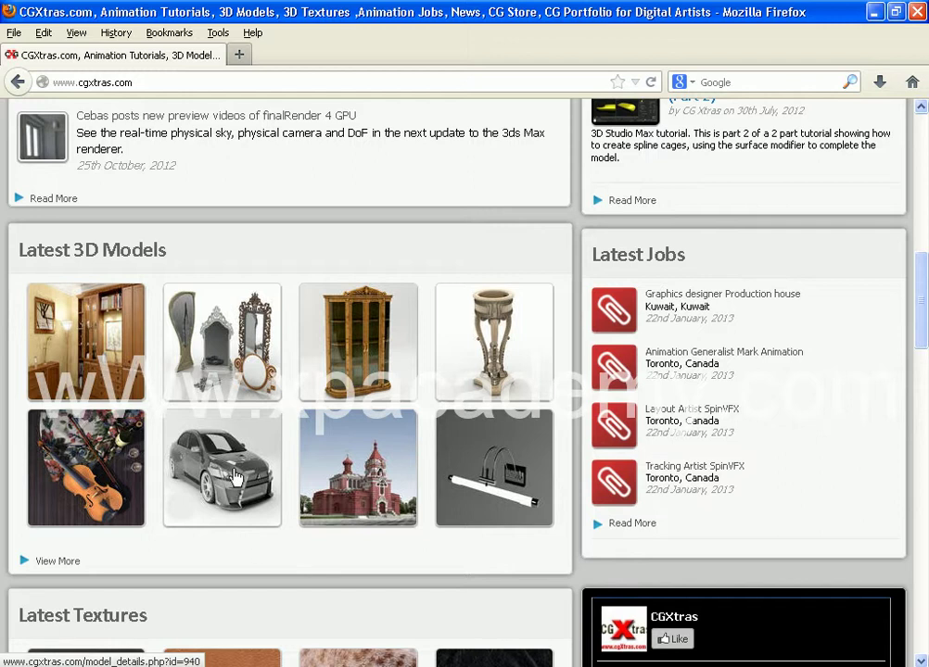
click(325, 528)
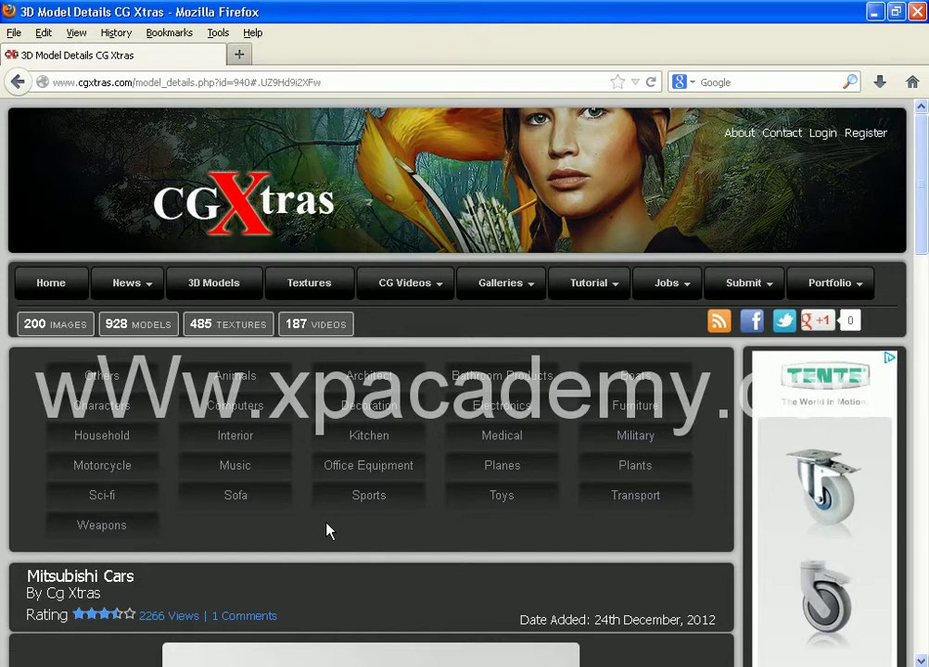
scroll(326, 531, down, 2)
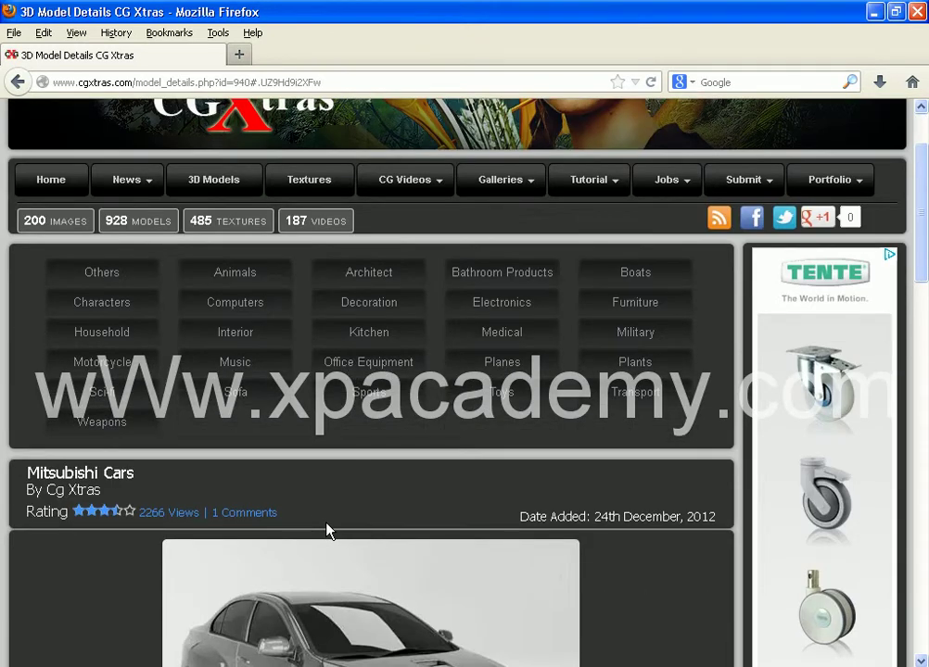
scroll(321, 518, down, 4)
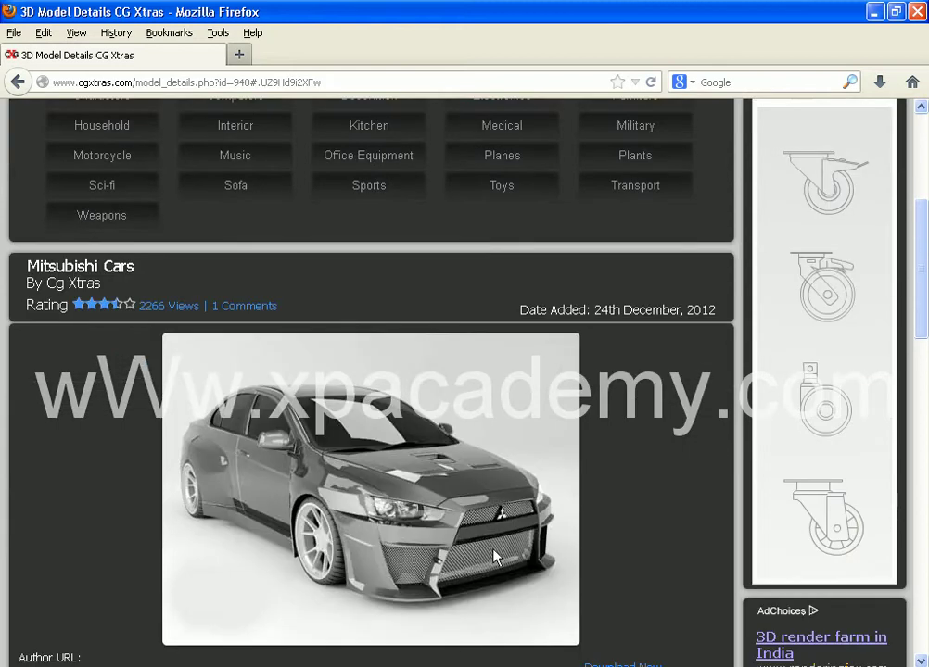
scroll(468, 514, down, 4)
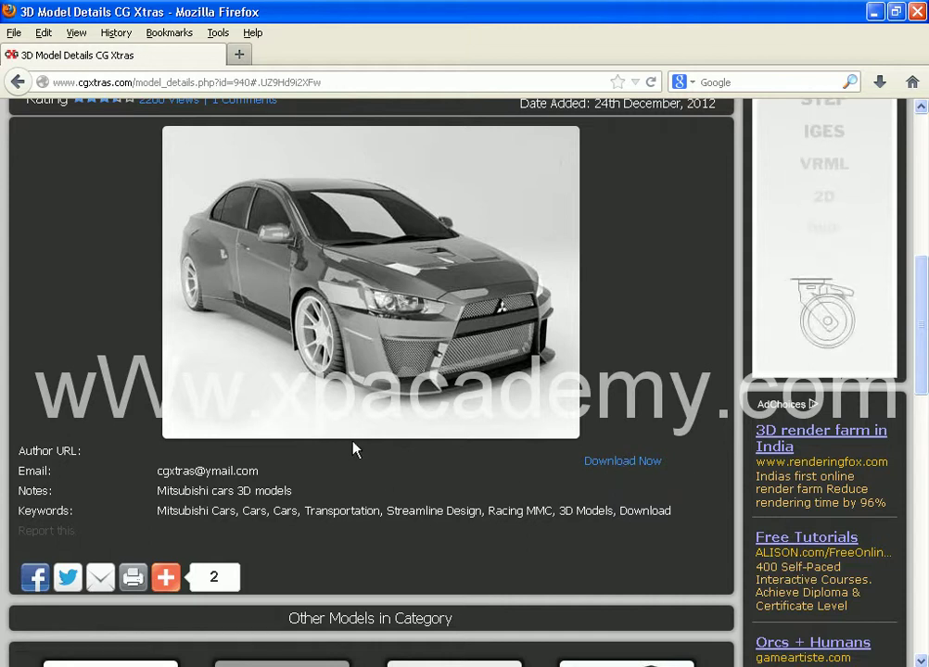
scroll(353, 449, down, 2)
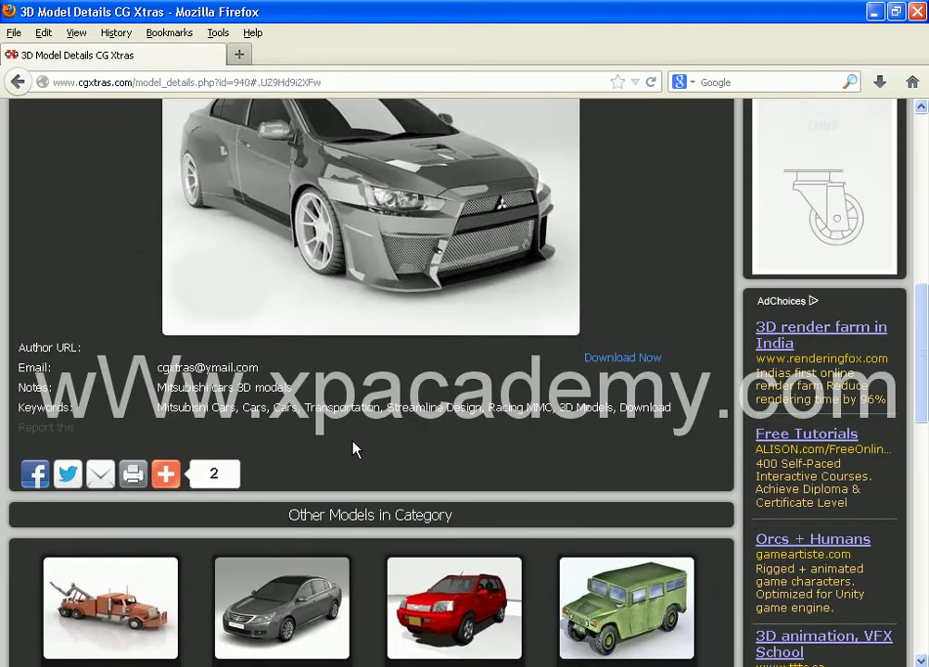
scroll(360, 452, down, 2)
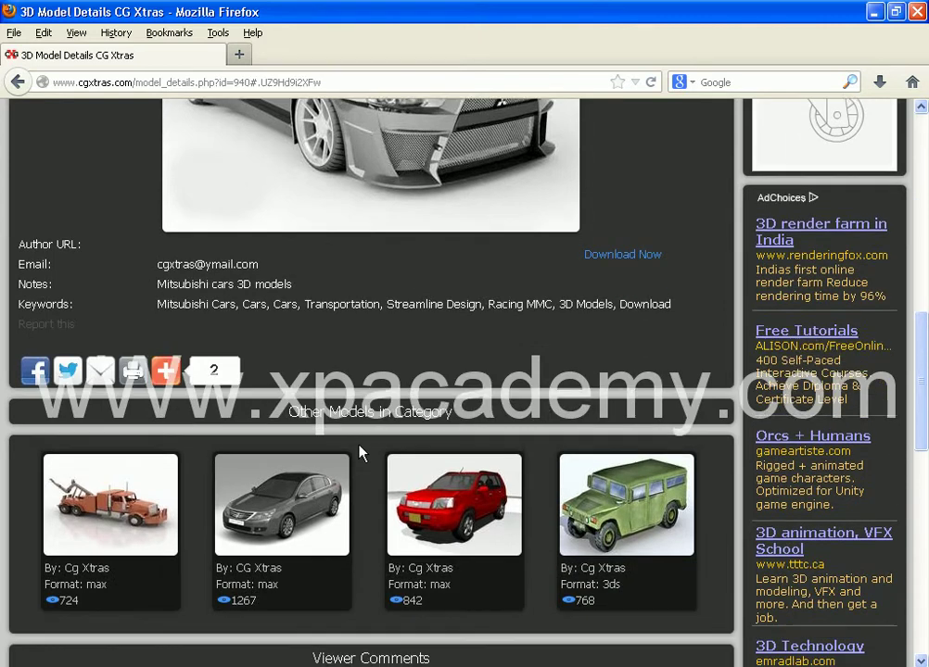
scroll(359, 452, down, 2)
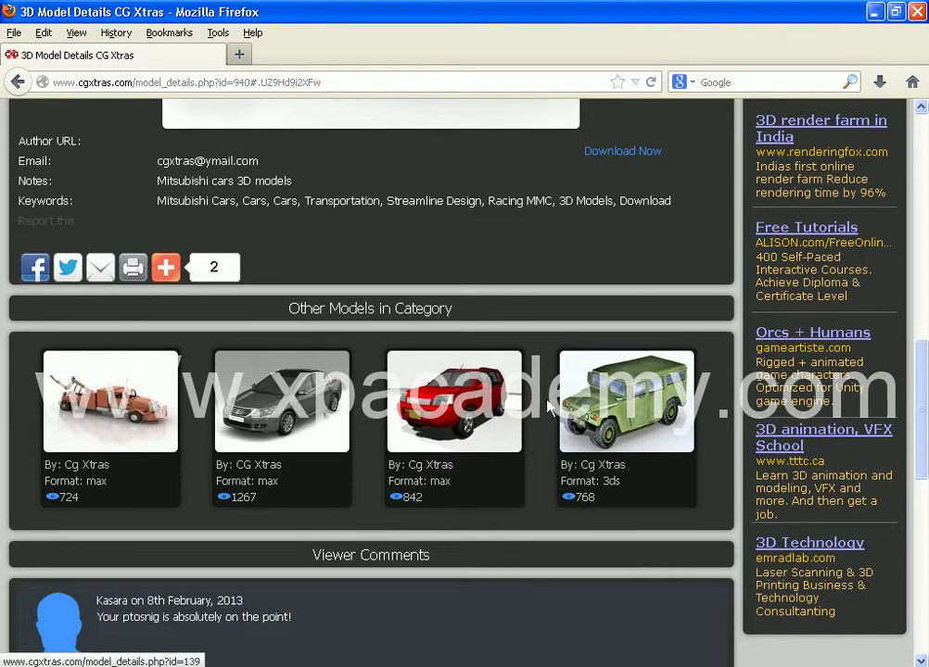
scroll(275, 450, up, 15)
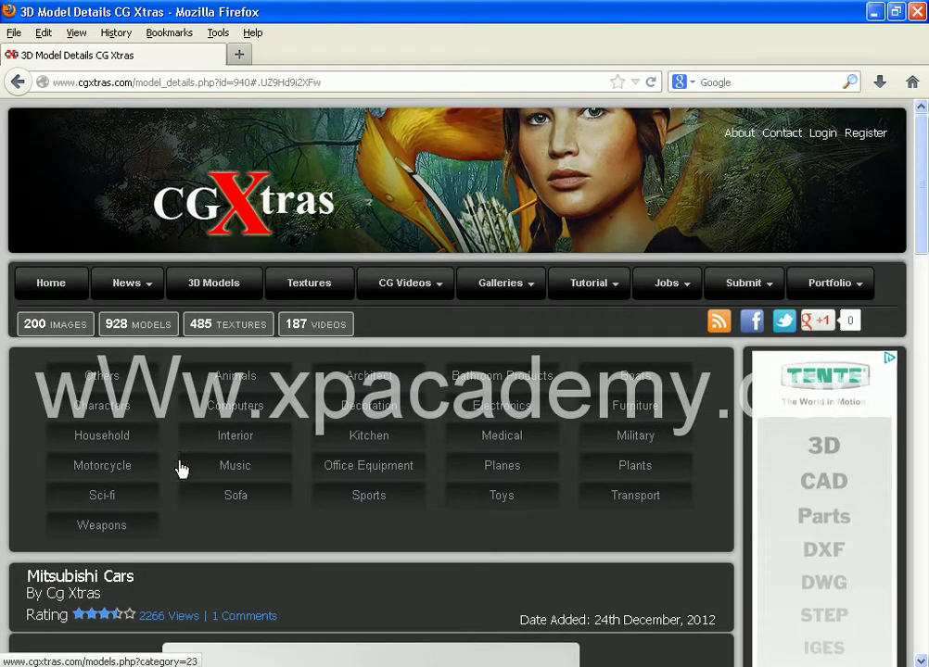
Open the Interior category of 3D models and browse the models on its first page.
click(218, 443)
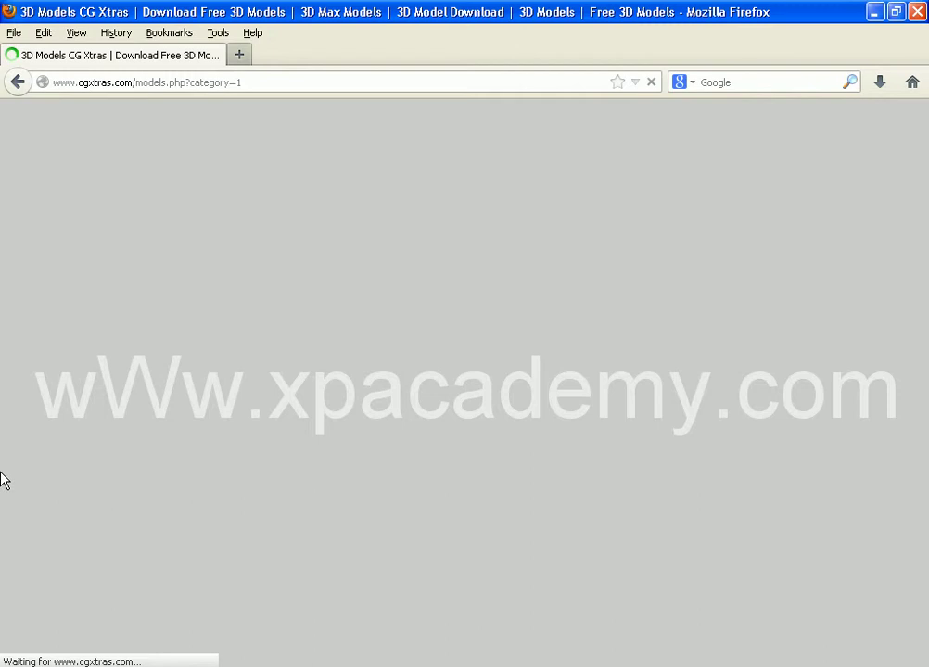
scroll(301, 478, down, 5)
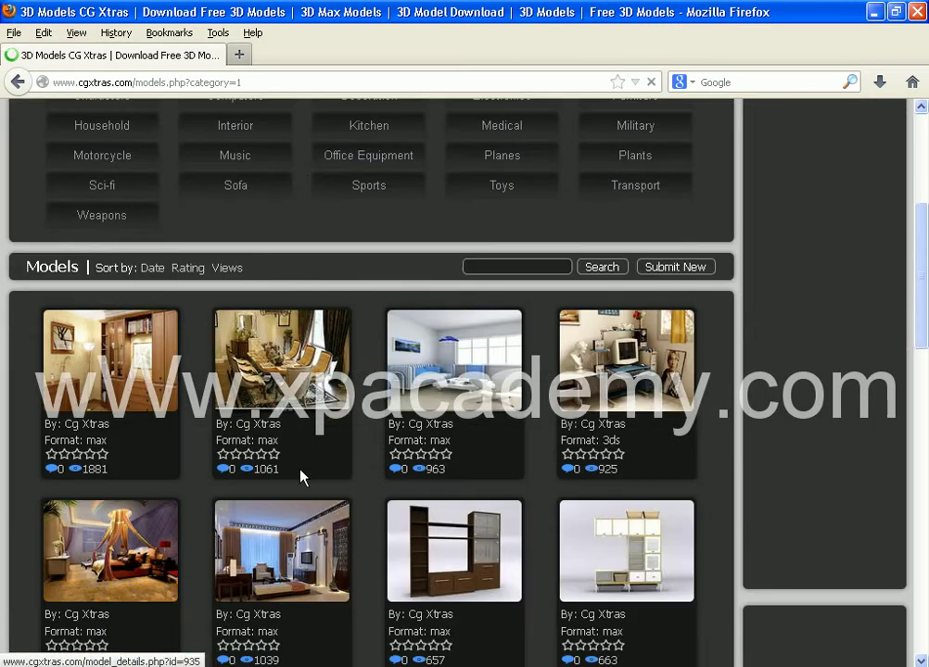
scroll(302, 477, down, 3)
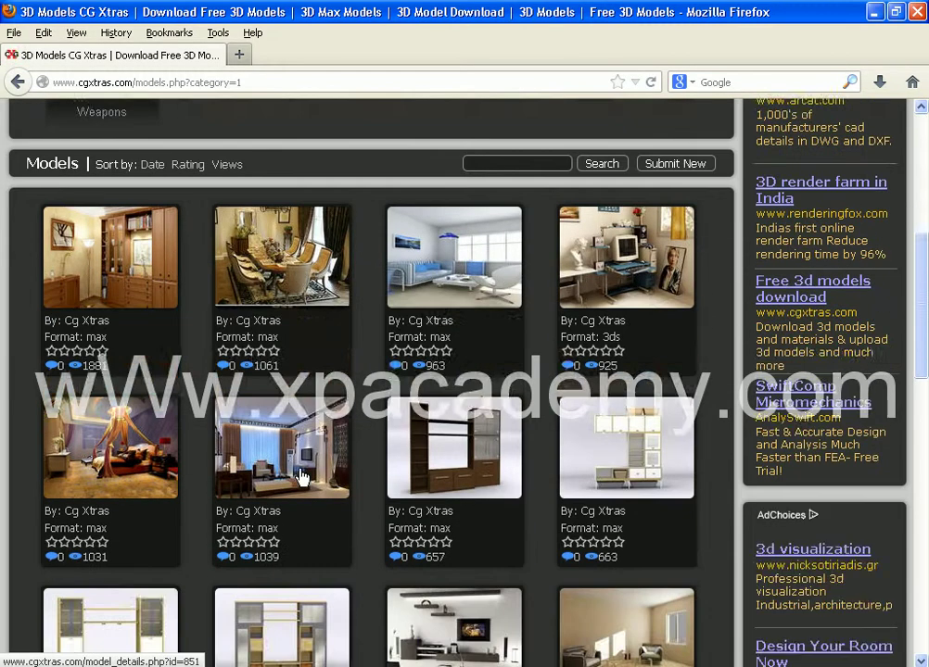
scroll(301, 478, down, 6)
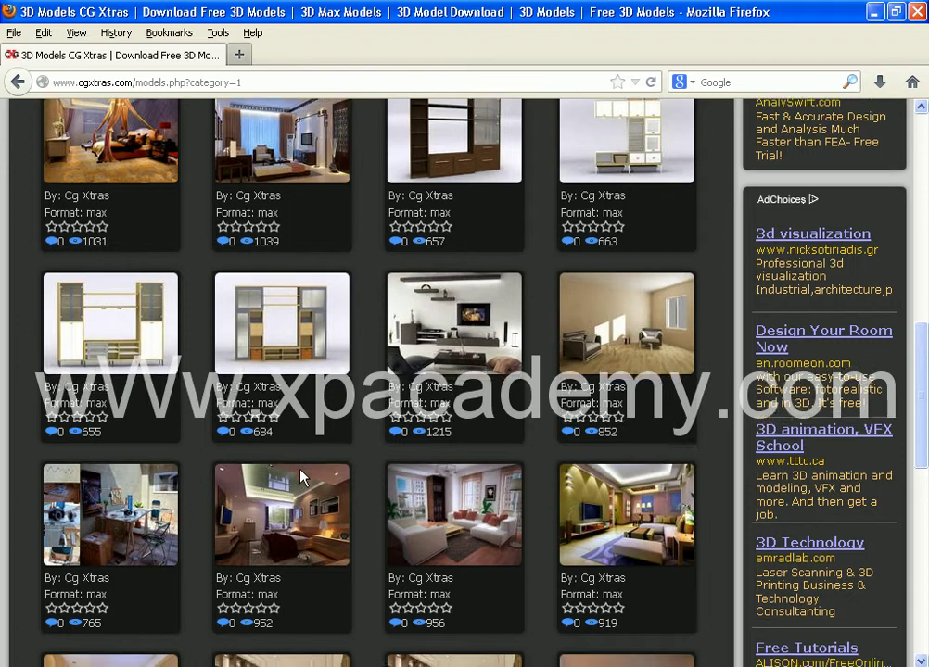
scroll(301, 477, down, 3)
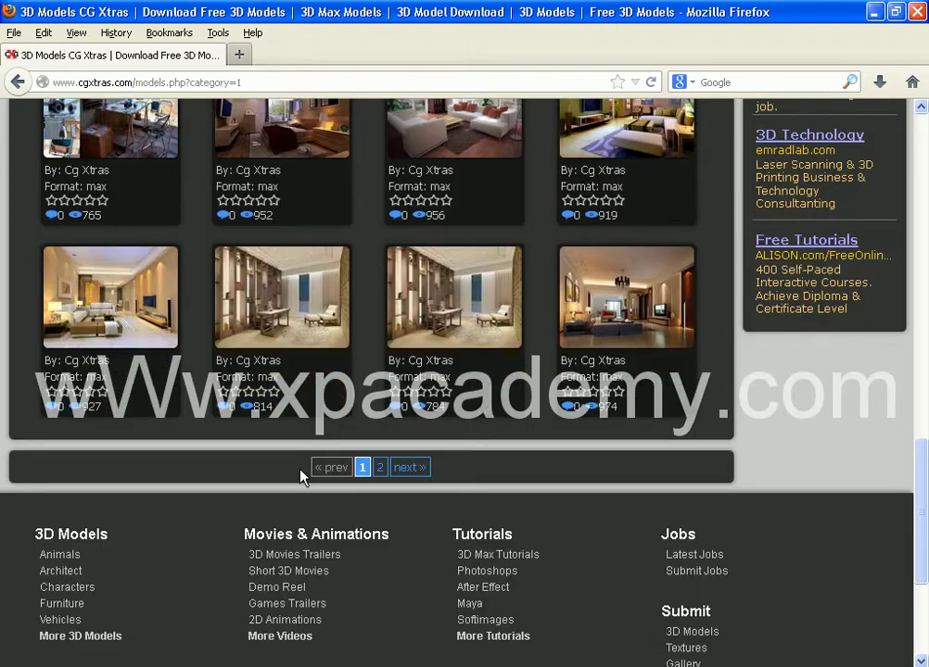
scroll(299, 477, up, 15)
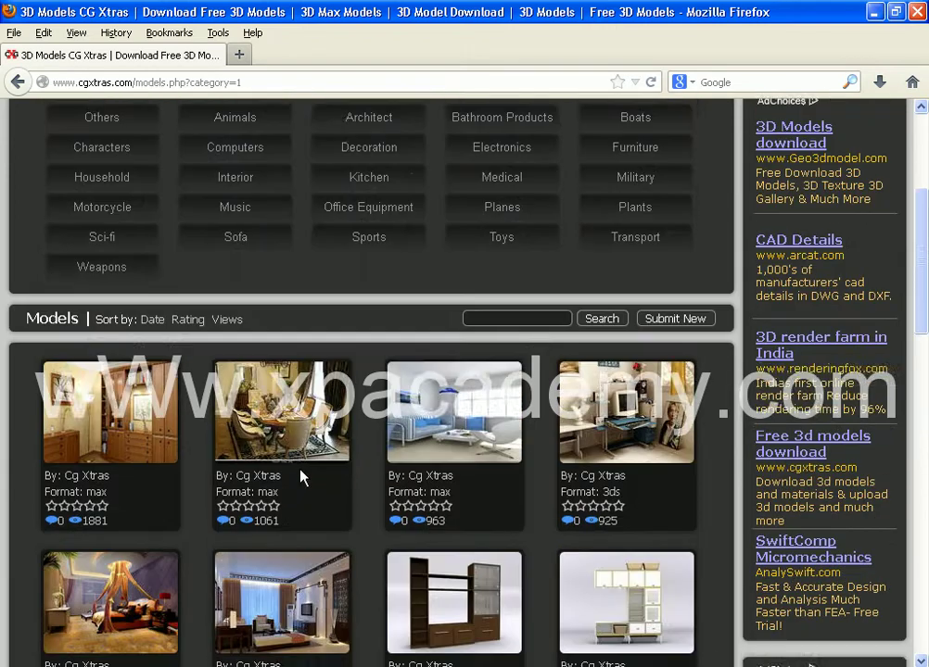
Open the site's Textures section and browse the textures on its first page.
mouse_move(154, 234)
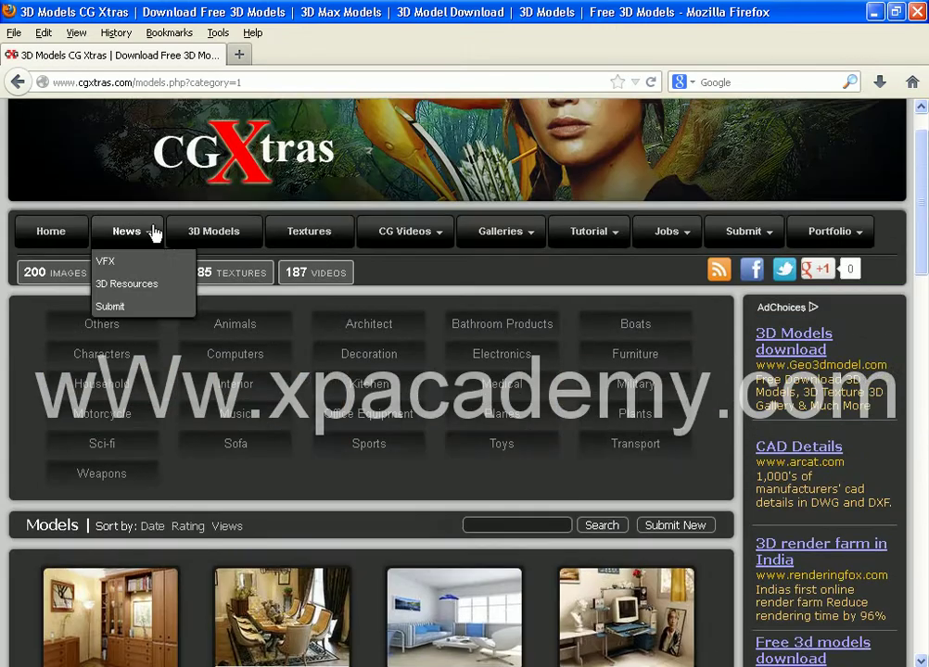
click(308, 233)
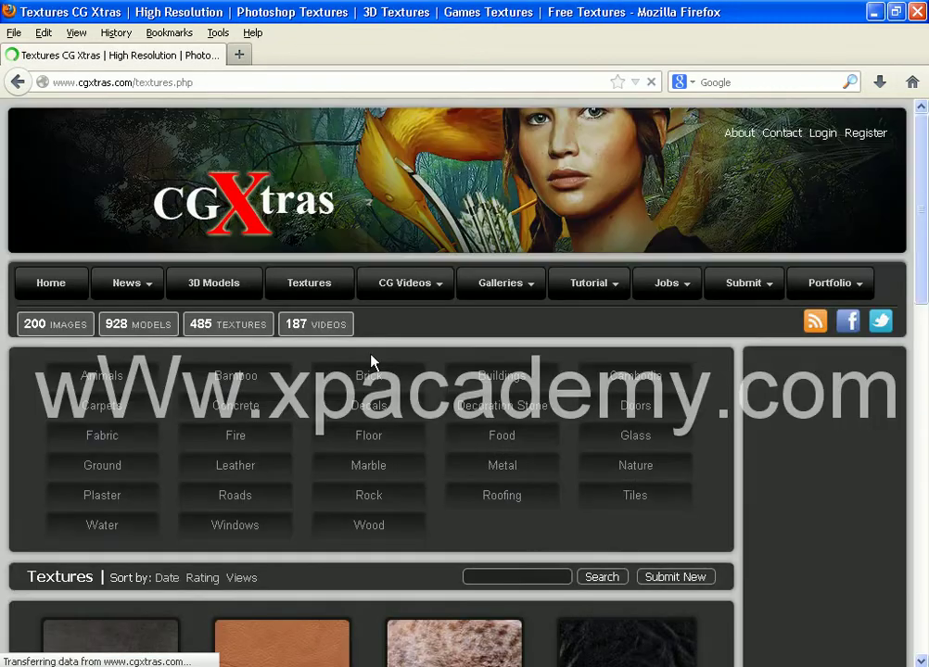
scroll(364, 402, down, 2)
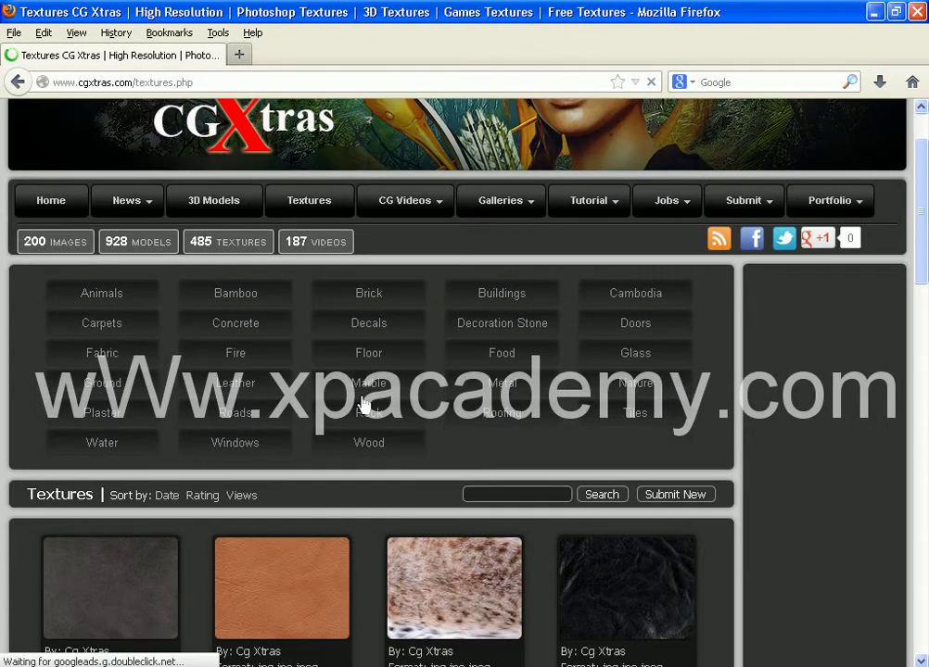
scroll(364, 402, down, 5)
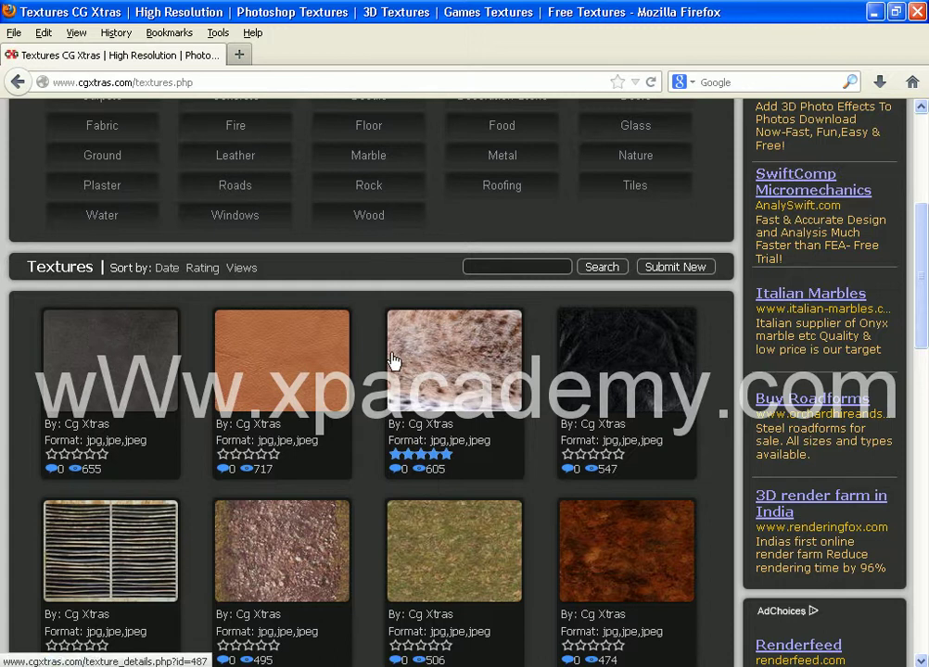
scroll(394, 362, down, 4)
scroll(423, 341, down, 6)
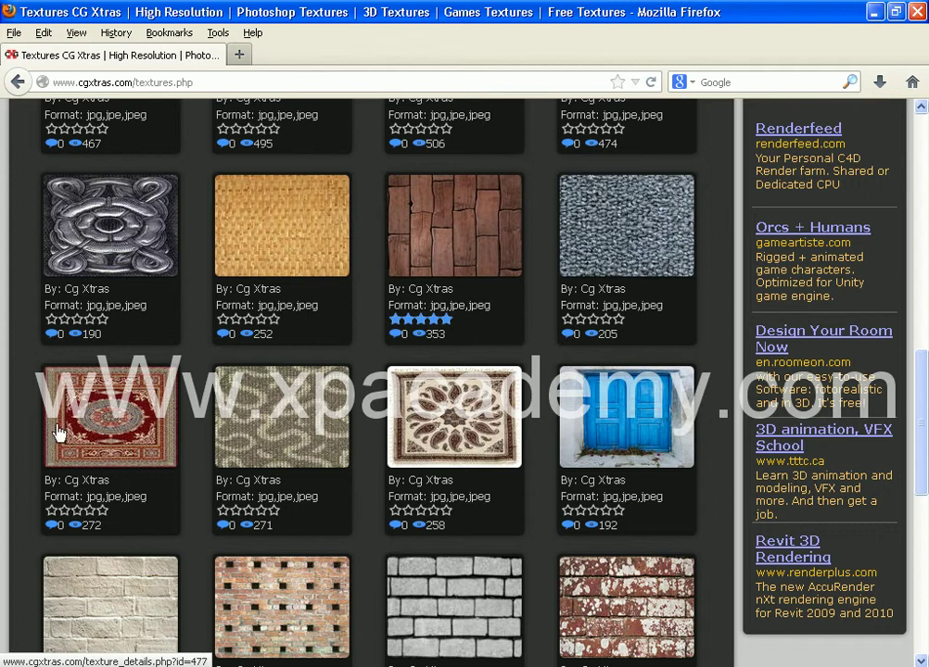
scroll(107, 424, down, 5)
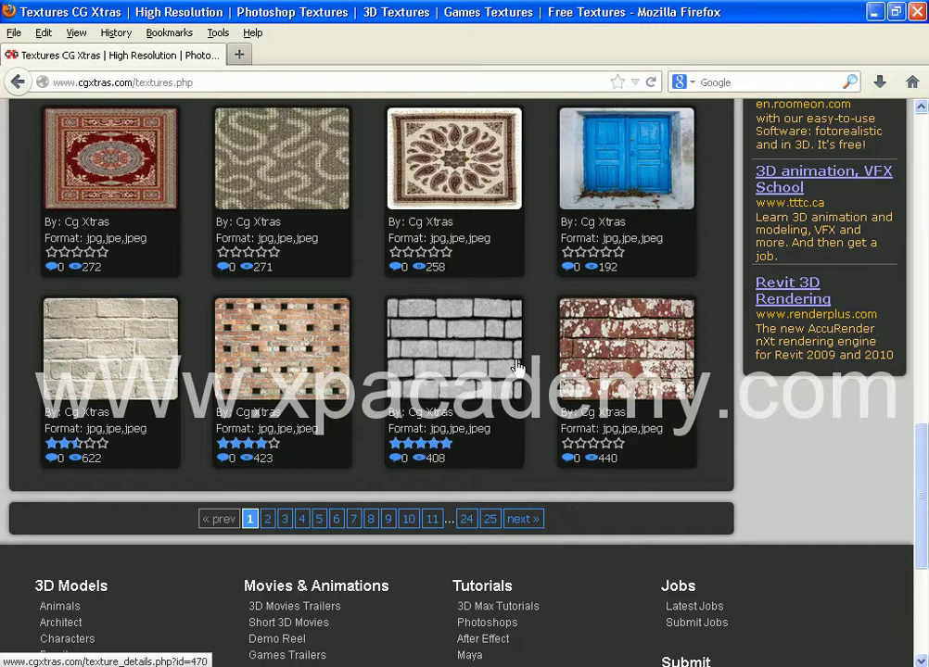
Close the browser, the building elevation picture and the 3d building folder.
click(920, 11)
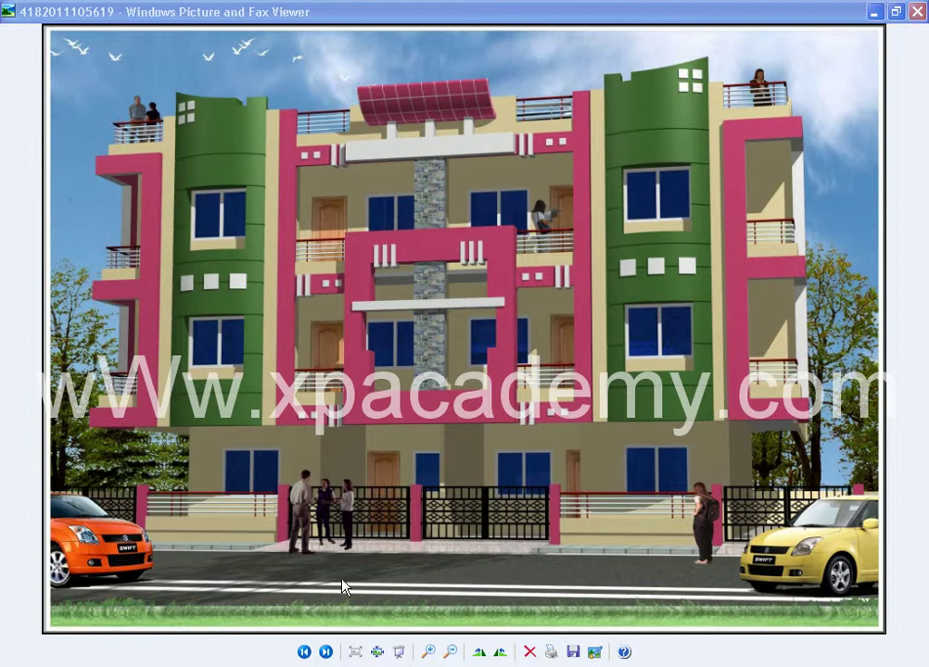
click(918, 11)
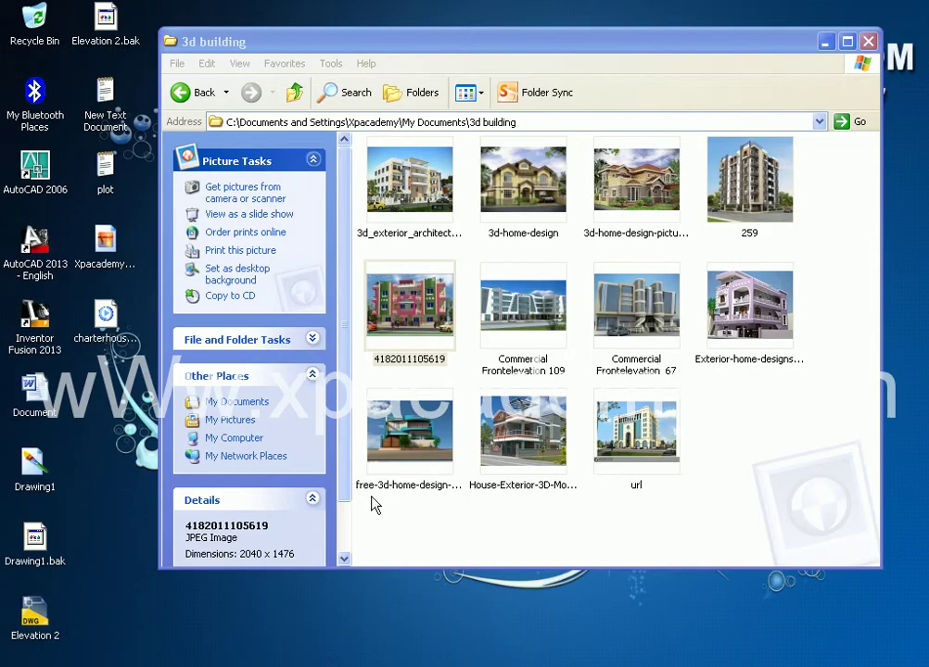
click(867, 42)
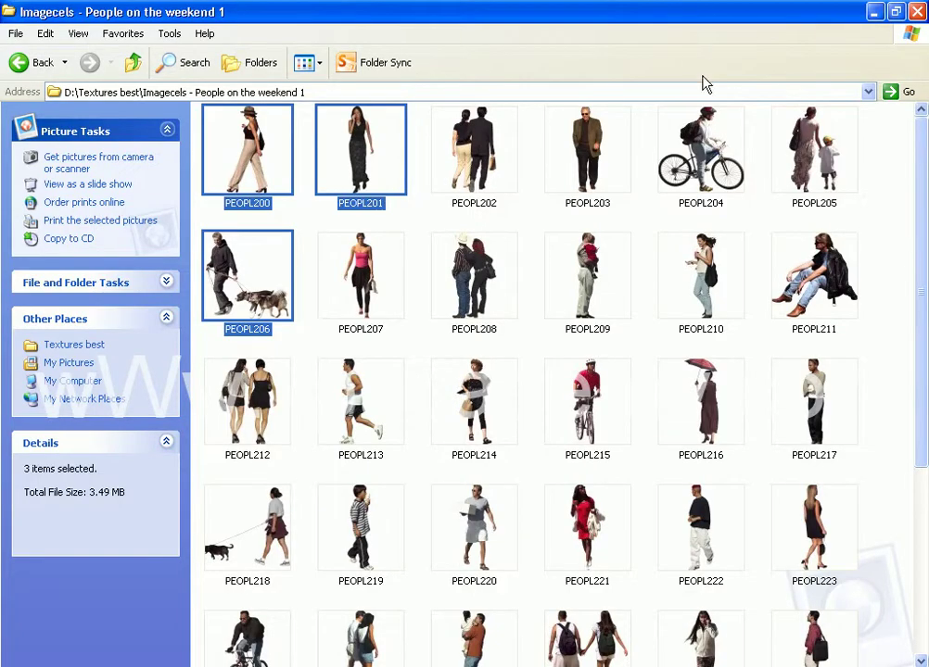
Browse the people images in the Imagecels - People on the weekend 1 folder.
scroll(706, 305, down, 3)
scroll(700, 302, down, 2)
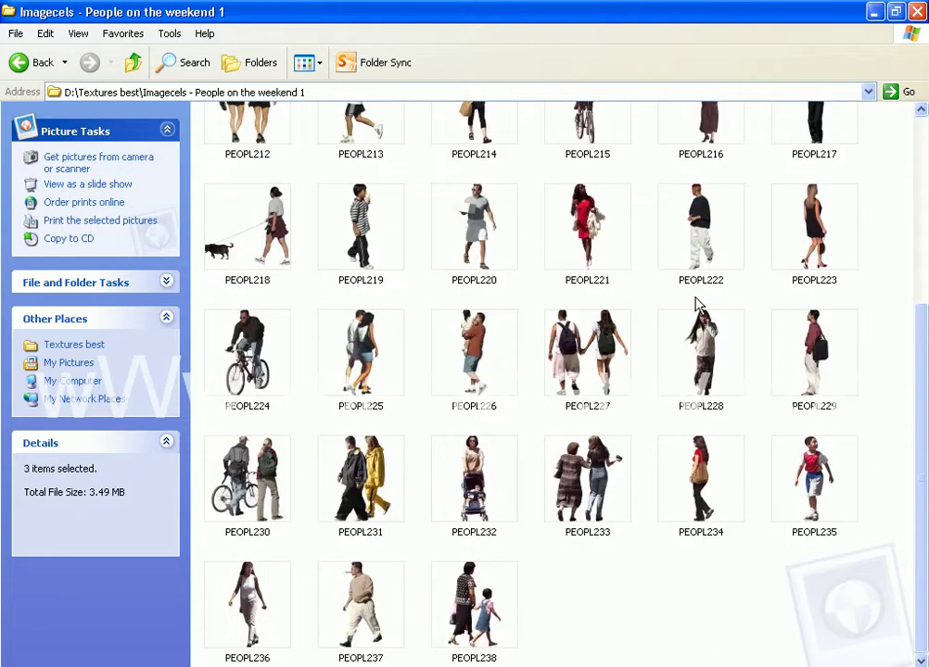
scroll(377, 216, up, 5)
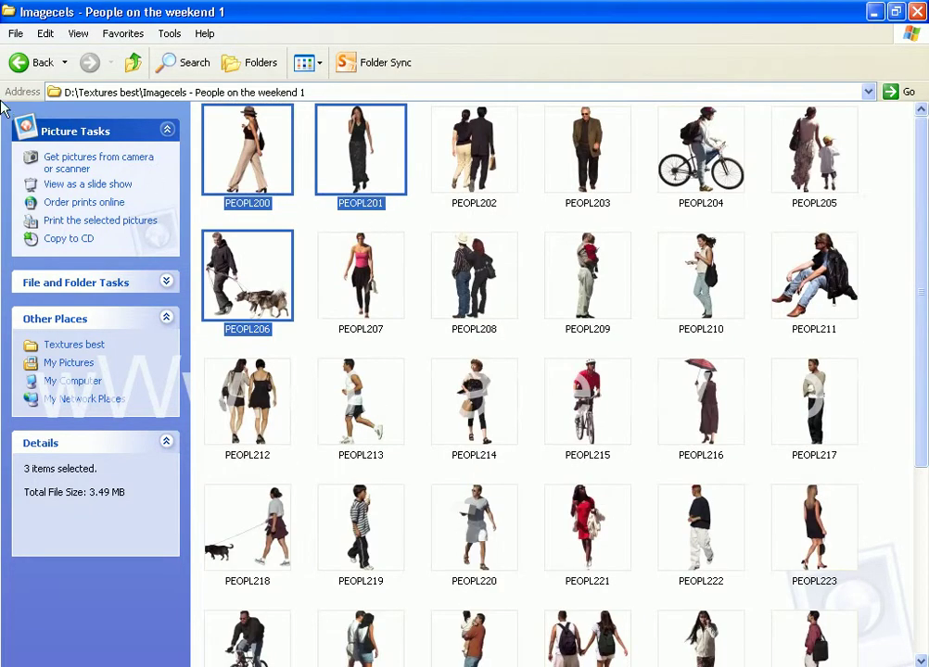
View the images in the 32BITTIF subfolder of Imagecels - Business People, and close the folder window.
click(32, 62)
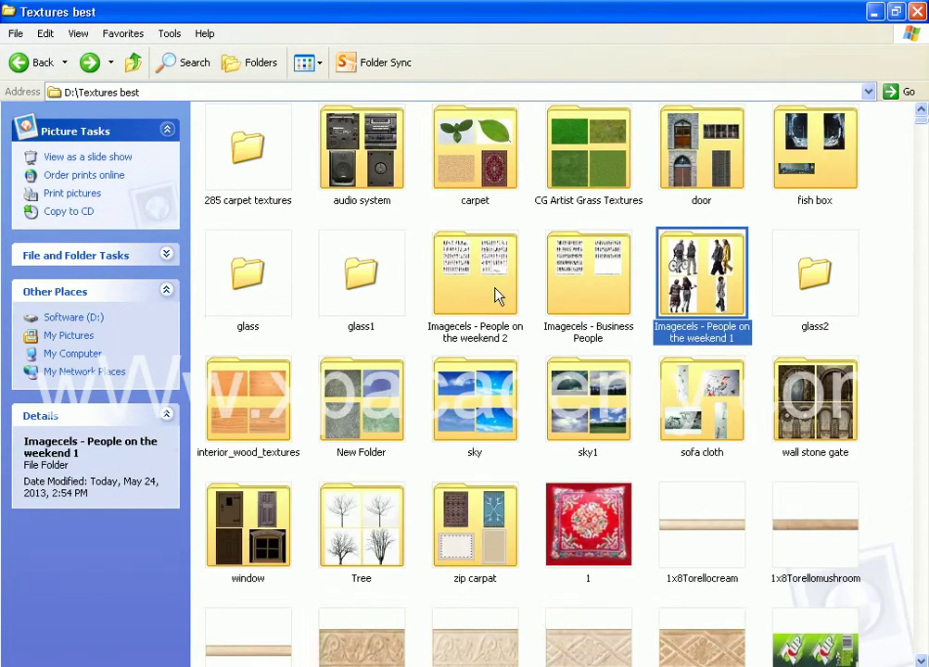
double_click(591, 285)
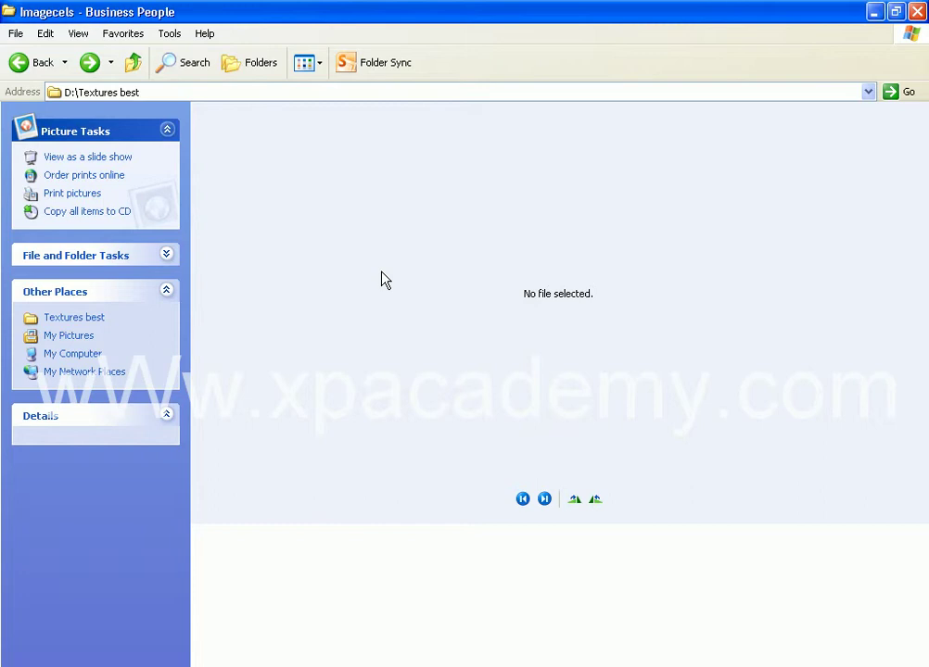
double_click(247, 572)
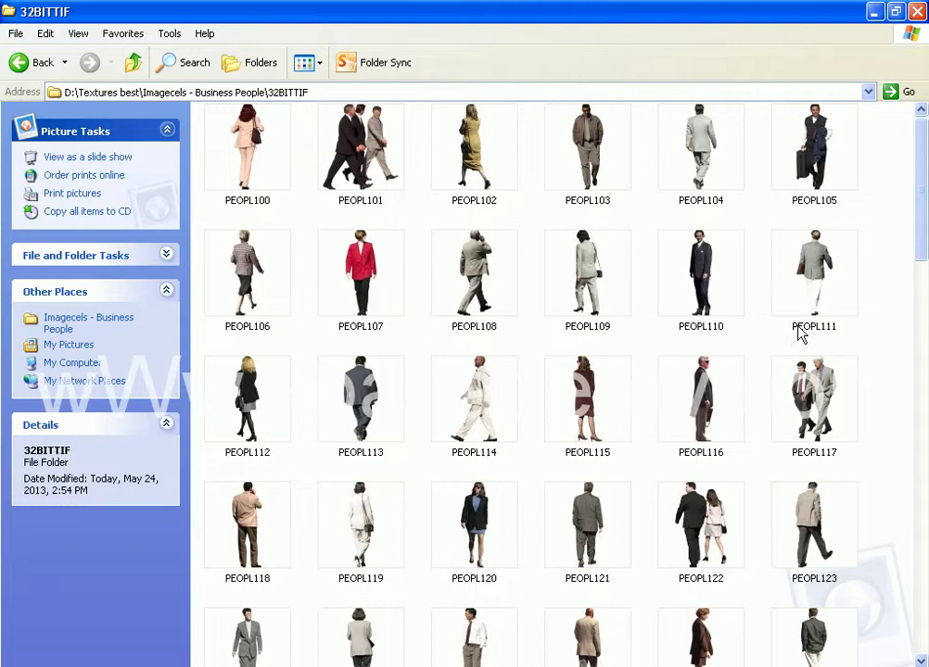
click(920, 11)
Bring up the Xpacademy AutoCAD 2013 folder and check the images PEOPL200, PEOPL206 and PEOPL201.
click(311, 666)
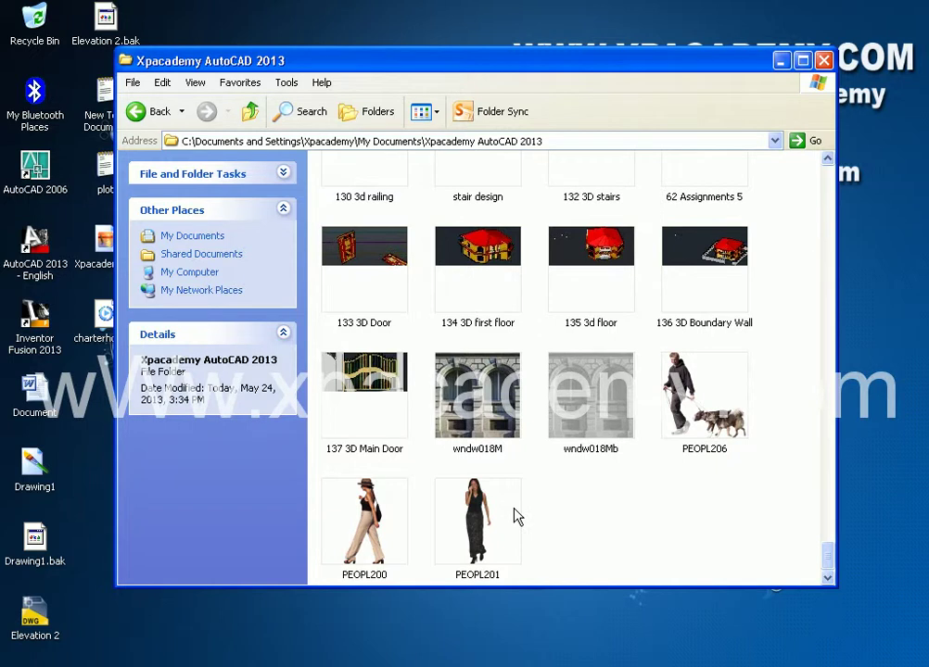
click(365, 524)
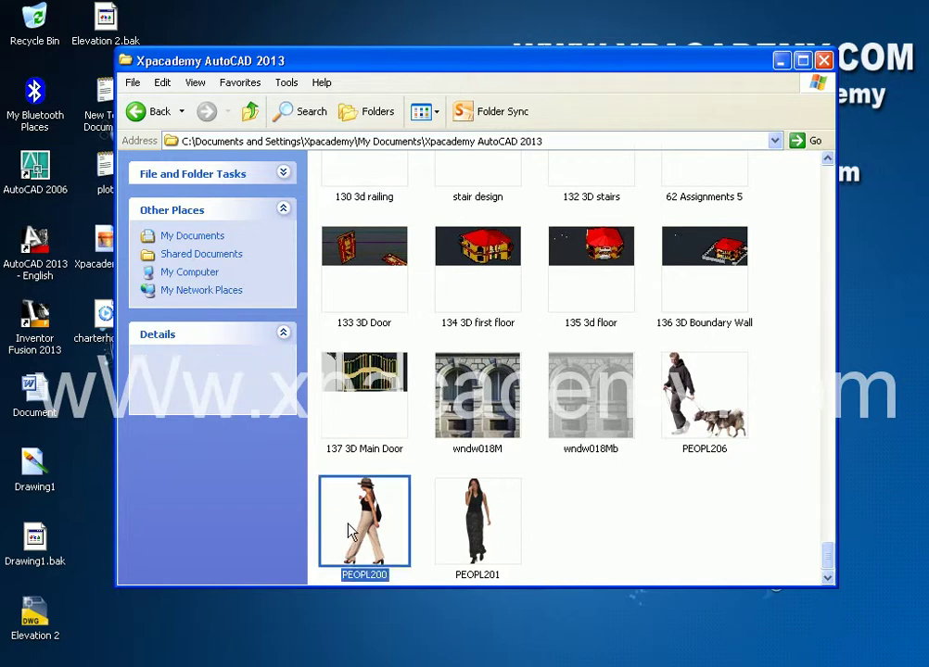
click(702, 405)
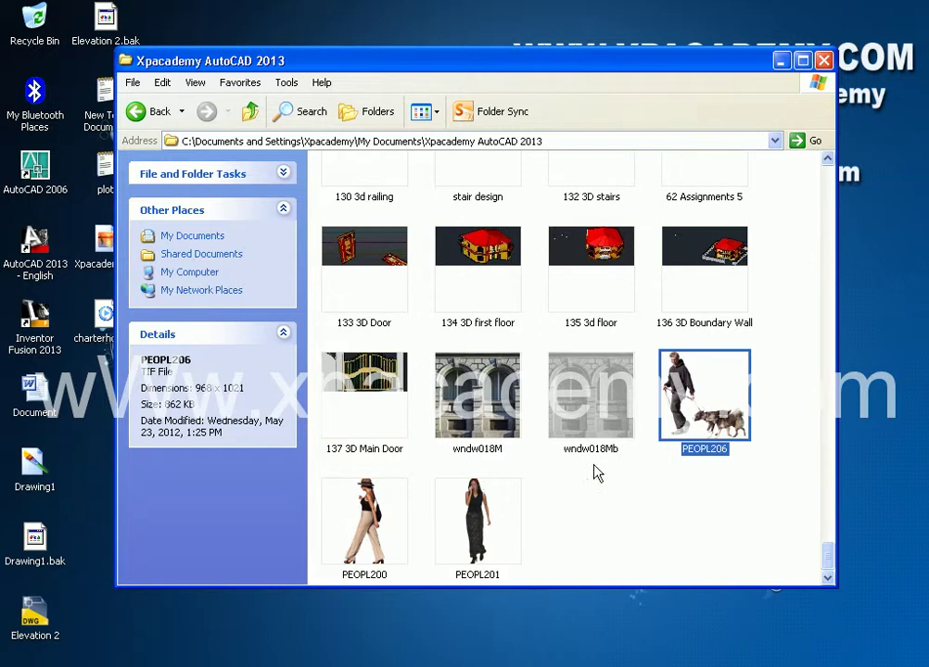
click(484, 529)
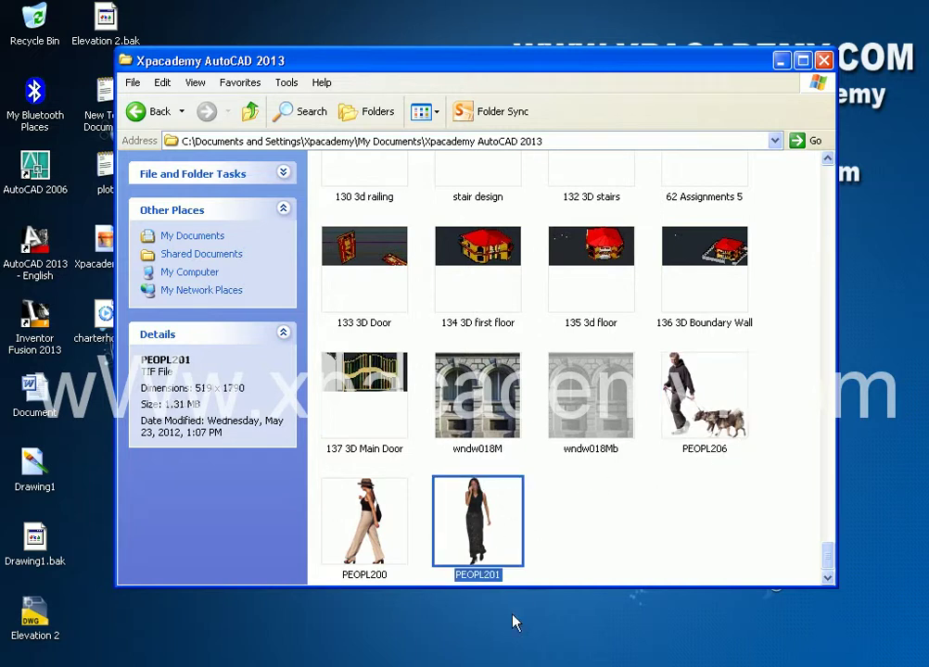
Switch to AutoCAD and set the visual style of the drawing with the flat surface to Shaded.
key(alt+Tab)
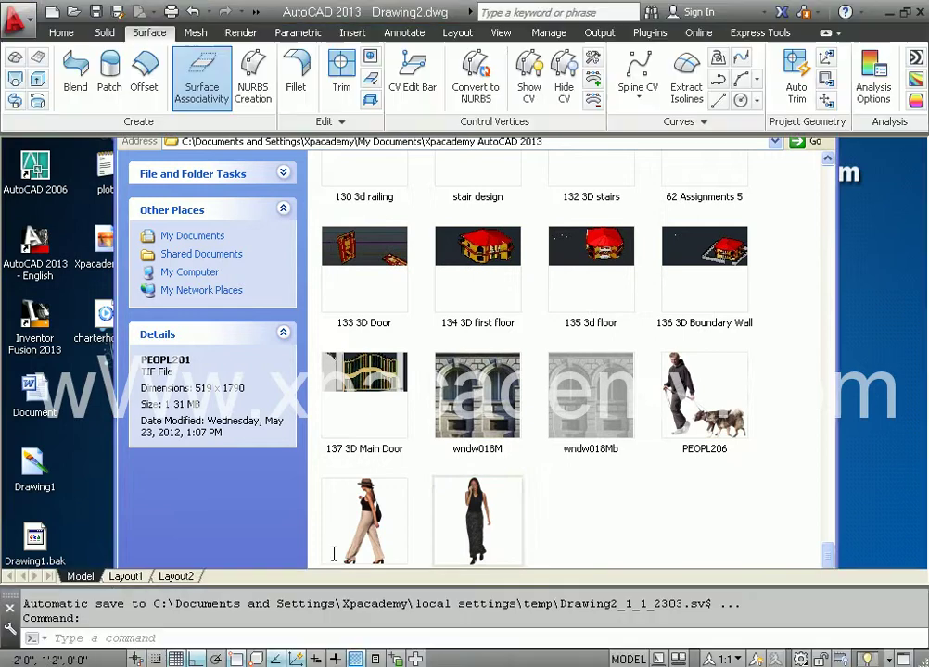
middle_drag(565, 352, 447, 347)
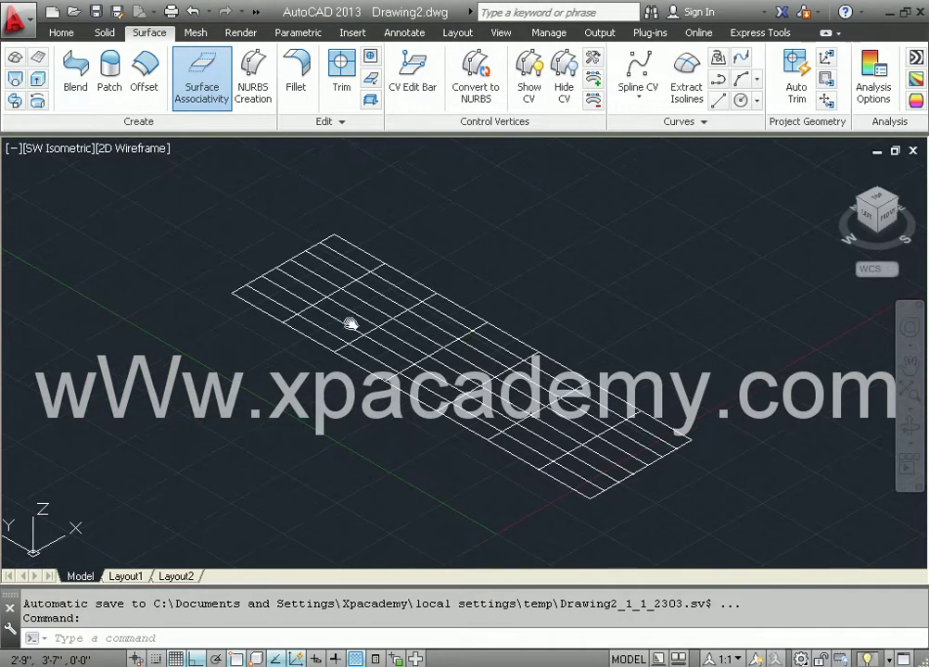
middle_drag(350, 324, 248, 301)
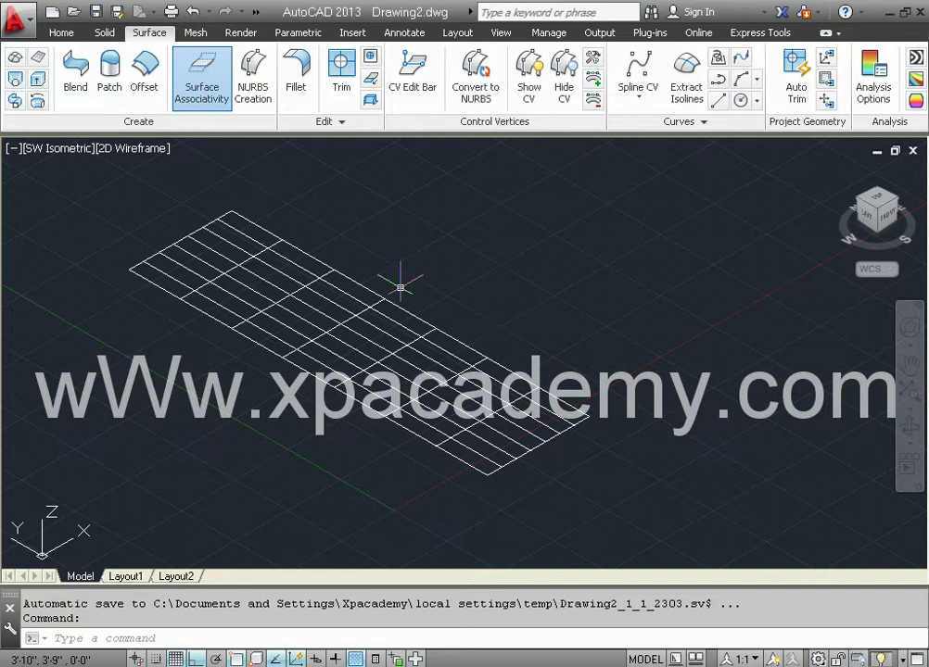
middle_drag(400, 280, 370, 286)
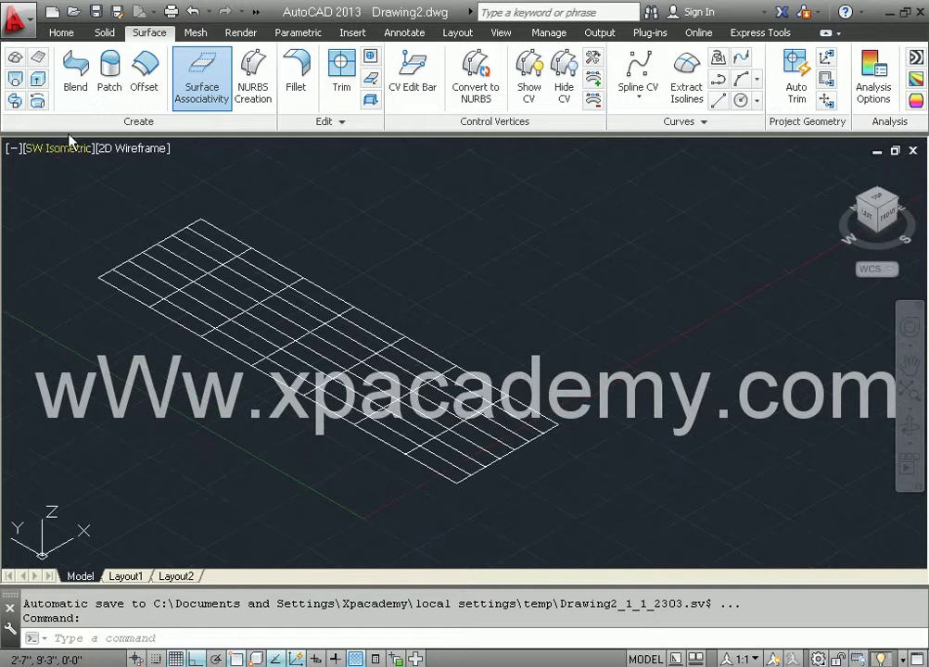
click(127, 148)
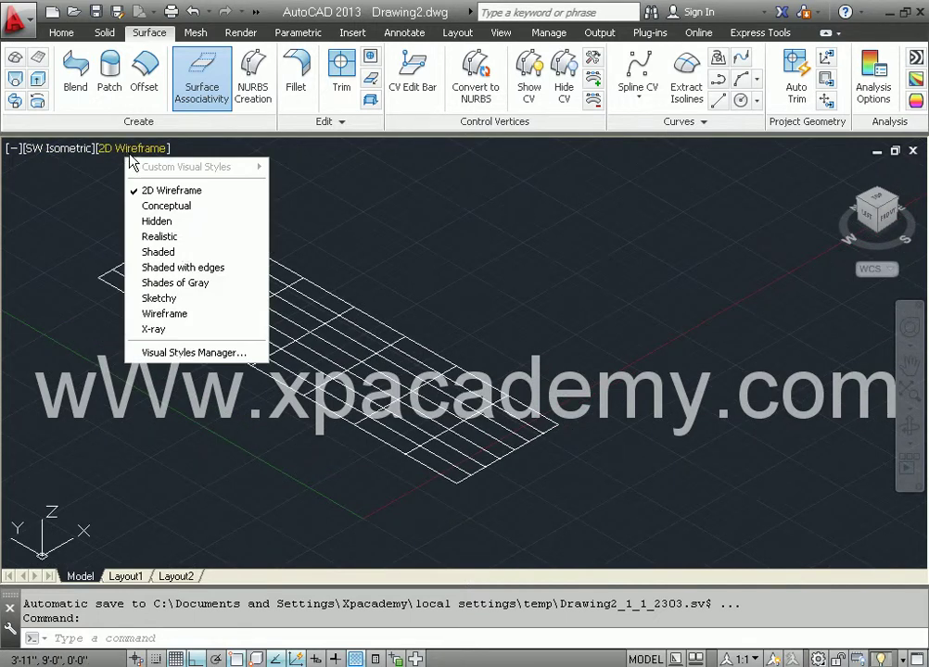
click(168, 253)
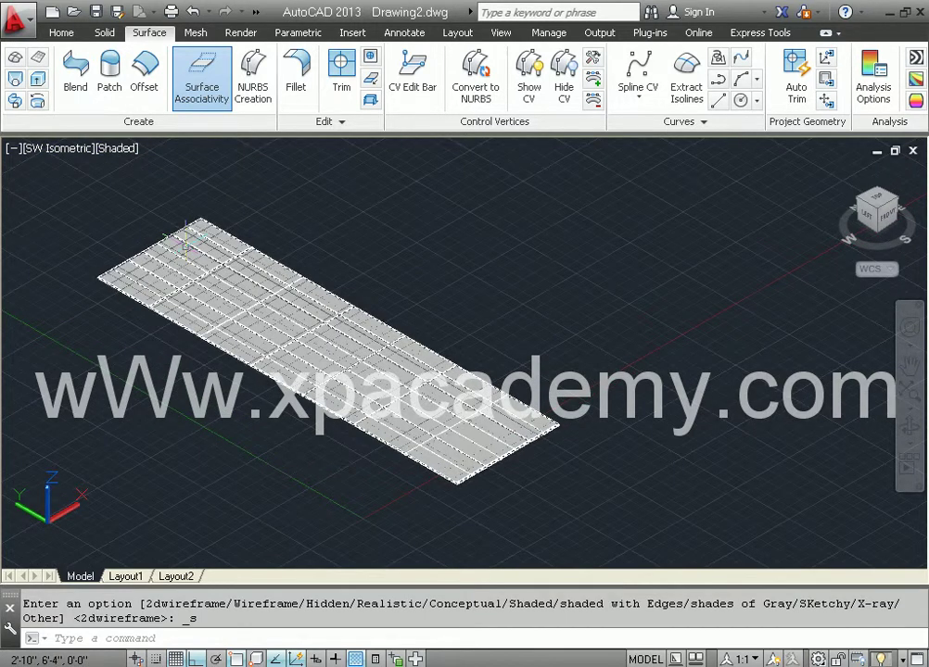
Stand the flat surface upright with 3D Rotate, turning it 90 degrees about the X axis through its nearest corner.
scroll(186, 239, down, 2)
middle_drag(385, 321, 369, 335)
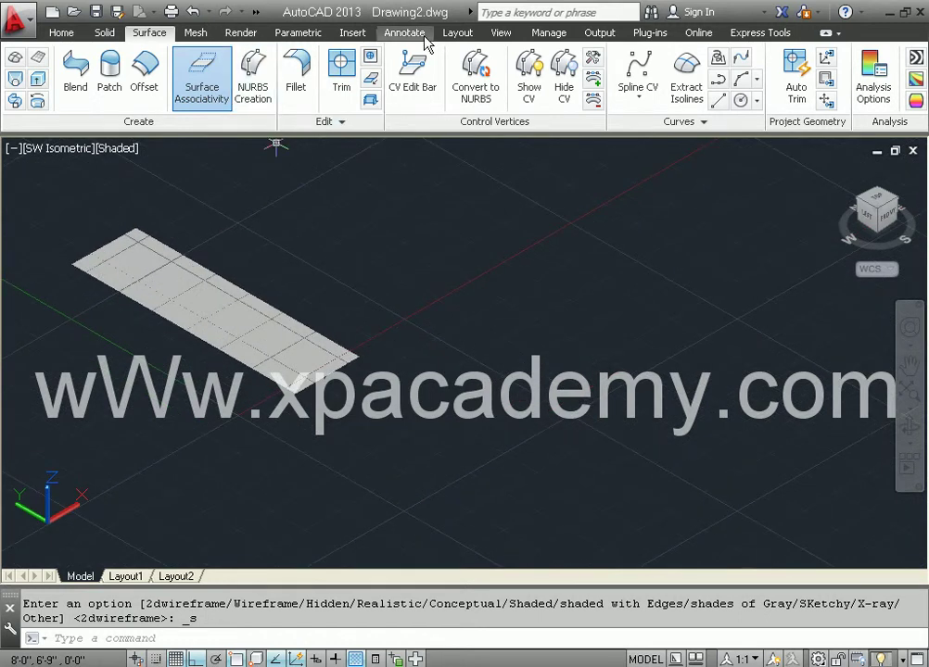
click(61, 32)
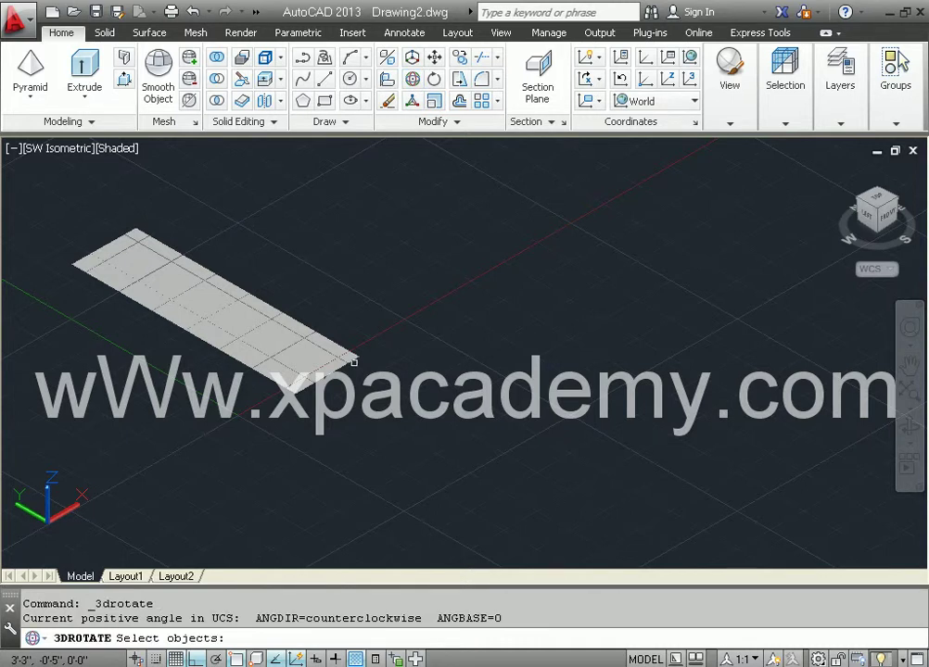
click(278, 285)
key(Return)
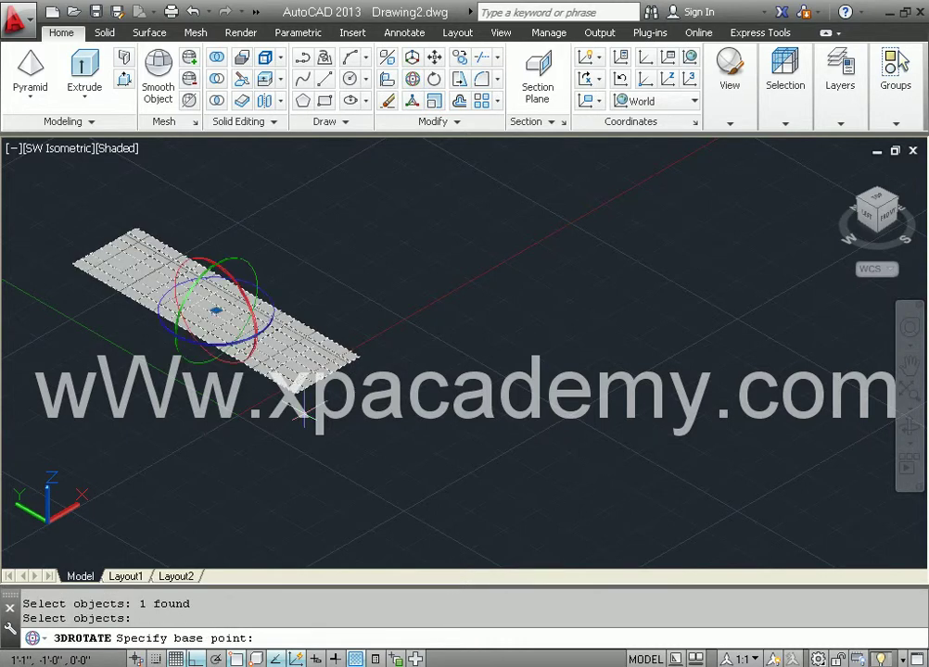
click(296, 394)
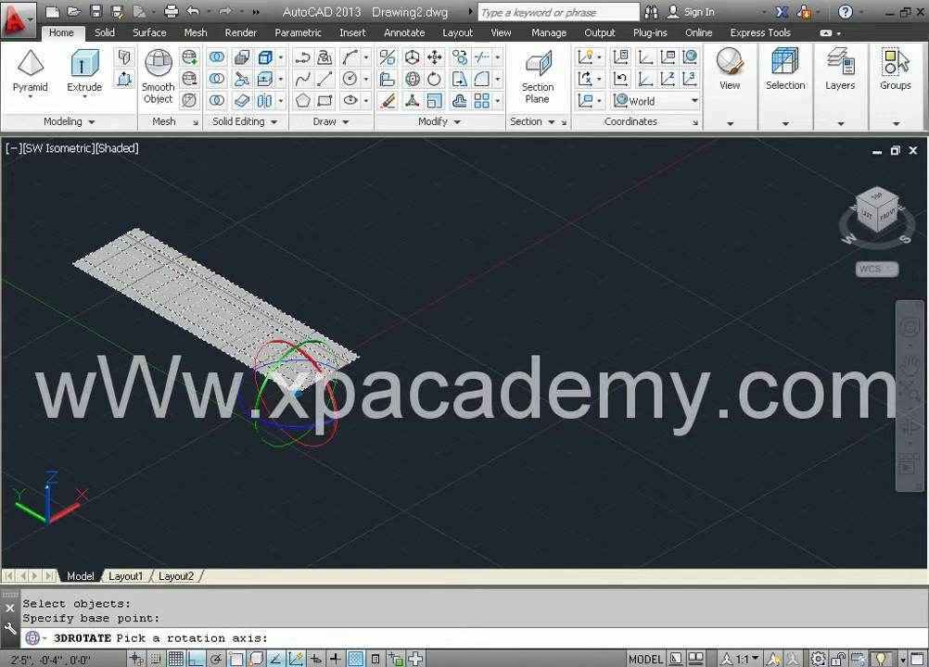
click(256, 413)
text(9)
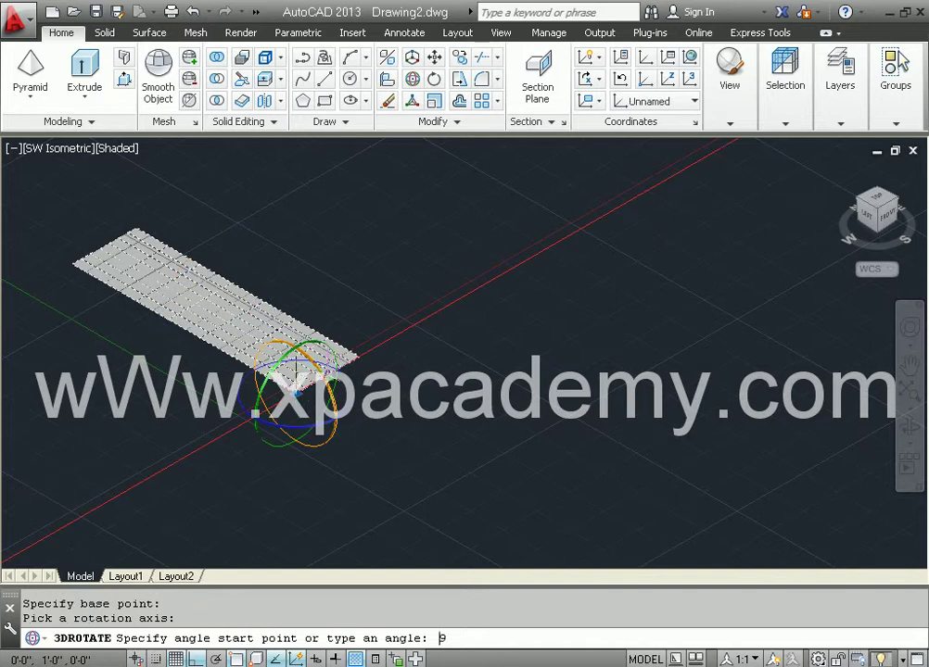
text(0)
key(Return)
Open the Materials Browser and create a new generic material.
scroll(330, 378, down, 4)
middle_drag(371, 390, 290, 392)
scroll(270, 367, up, 3)
scroll(295, 382, up, 3)
scroll(290, 392, down, 1)
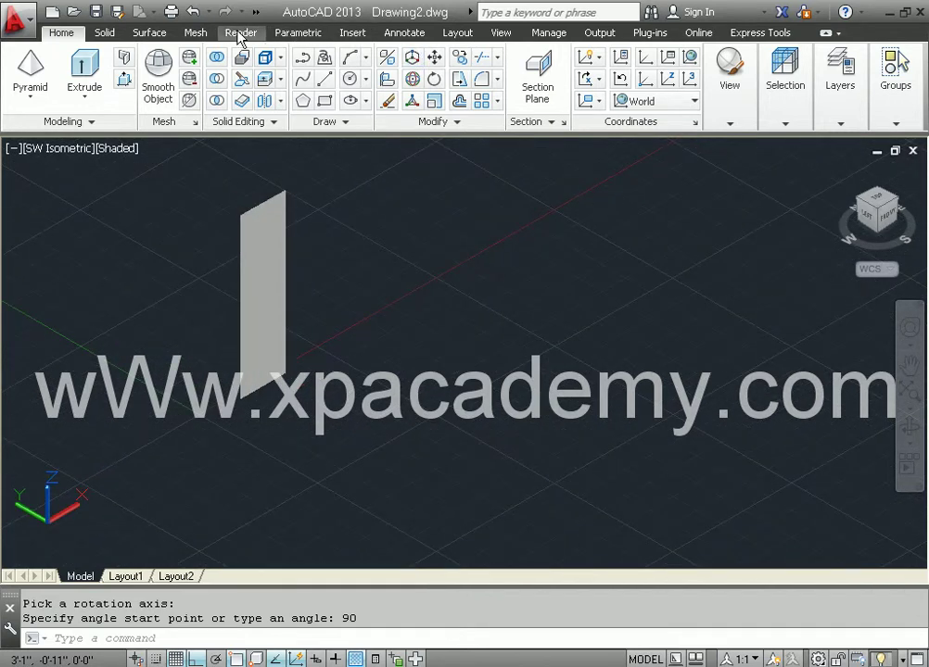
click(240, 34)
click(450, 58)
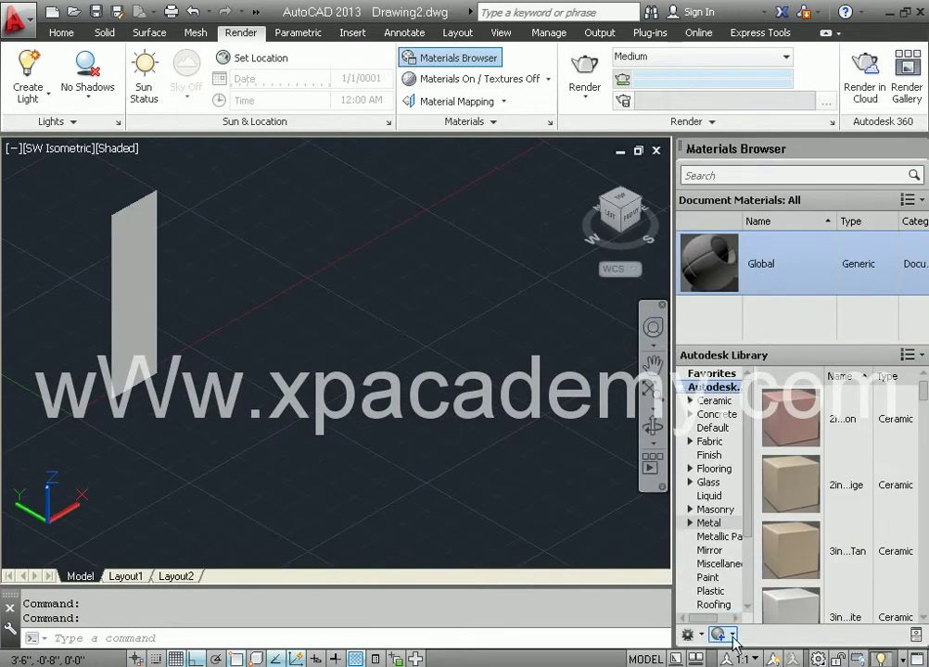
click(732, 635)
click(765, 666)
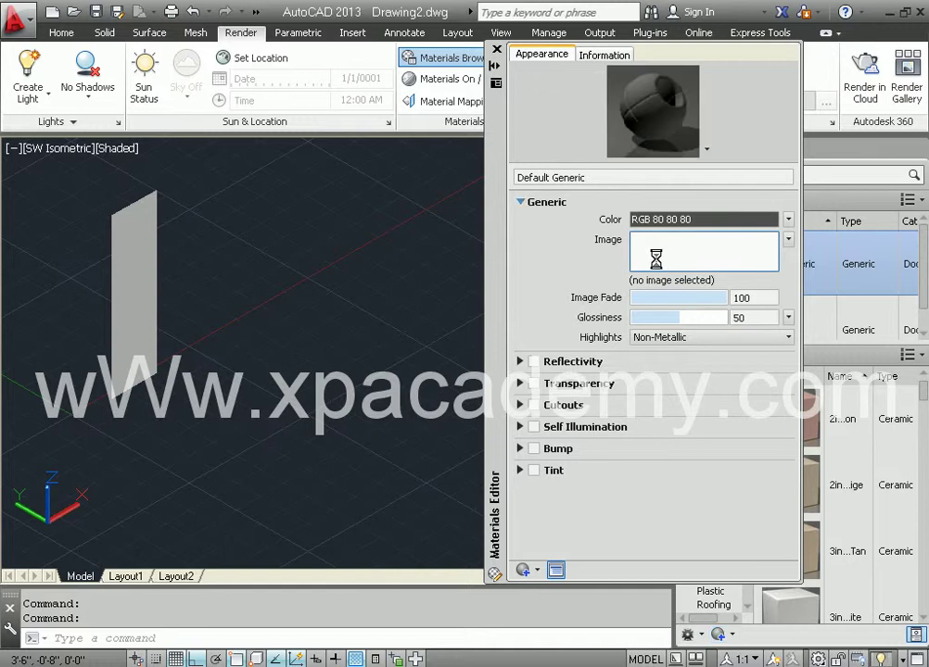
Load PEOPL201 from the Xpacademy AutoCAD 2013 folder as the new material's image.
click(657, 266)
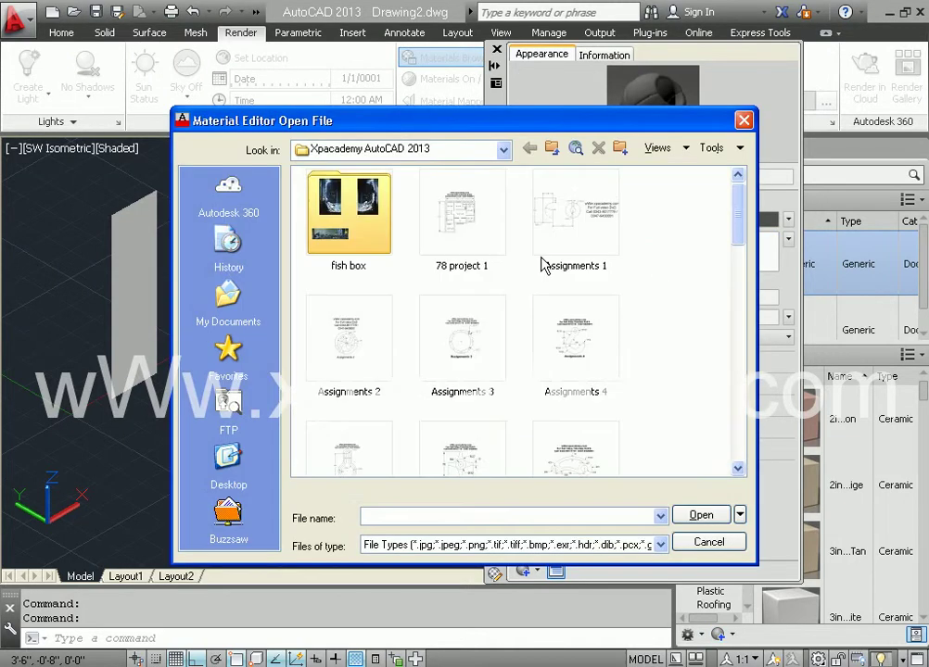
drag(732, 243, 717, 391)
click(379, 328)
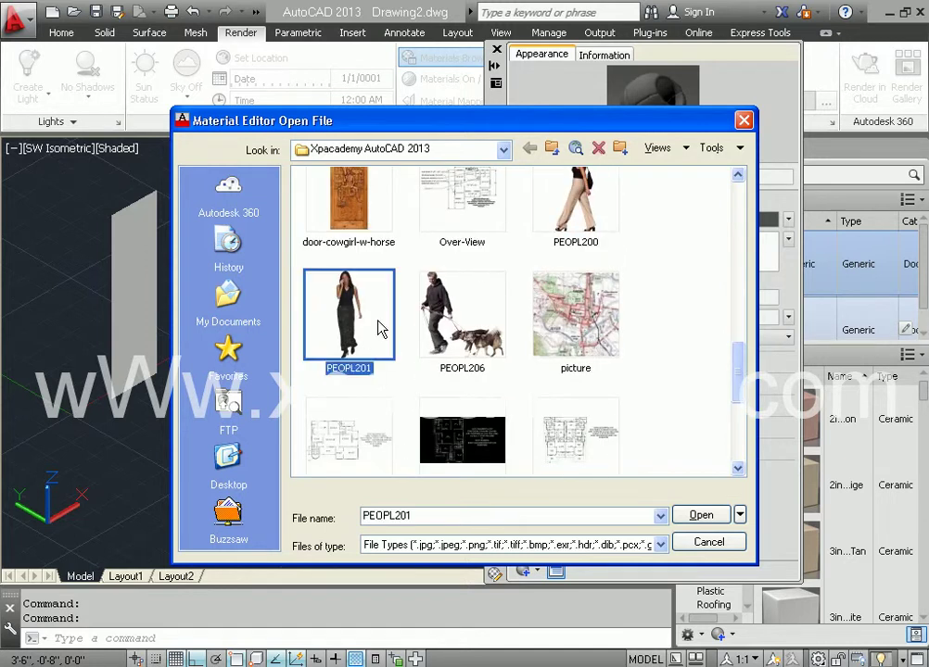
click(701, 514)
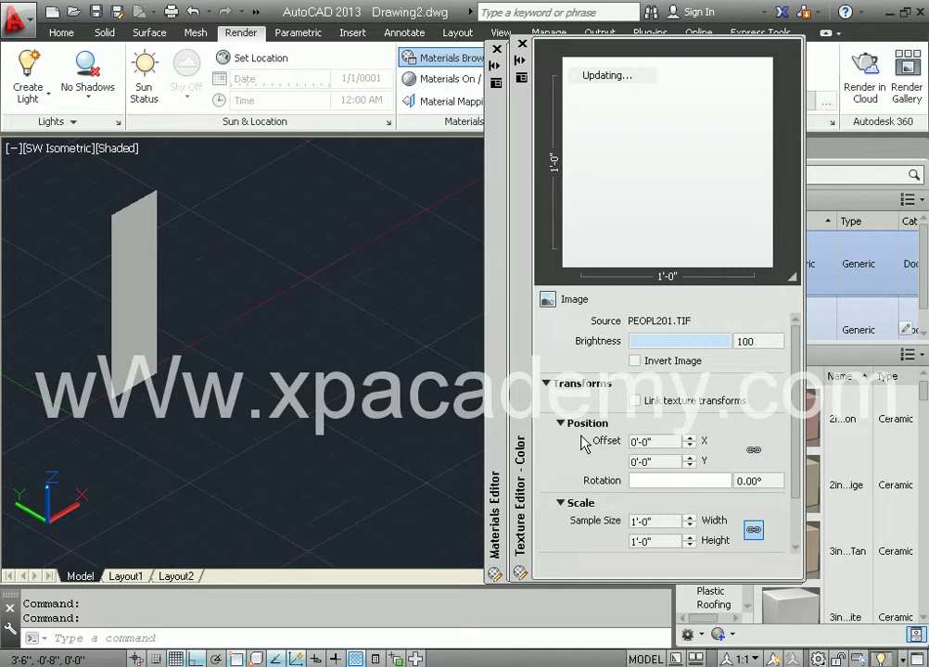
Unlink the texture's width and height, and set its sample size to 2'-0" wide by 7'-0" high.
click(664, 521)
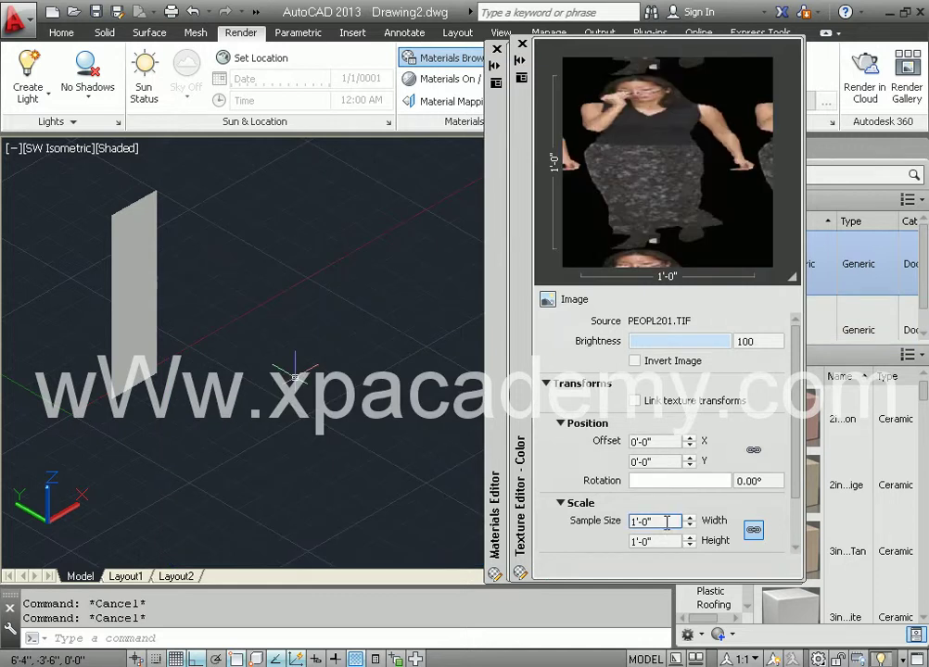
key(Tab)
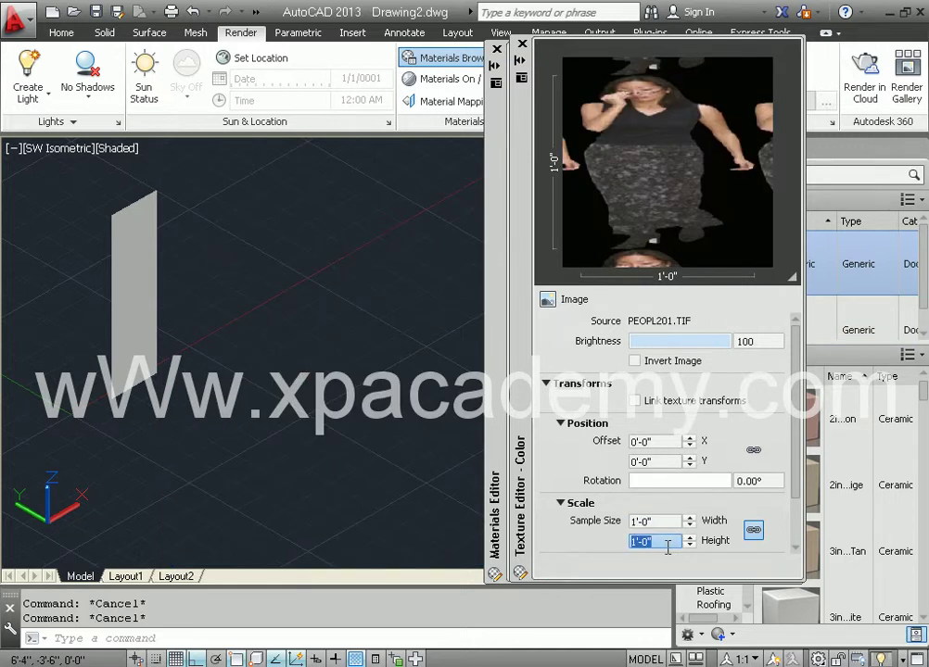
text(7)
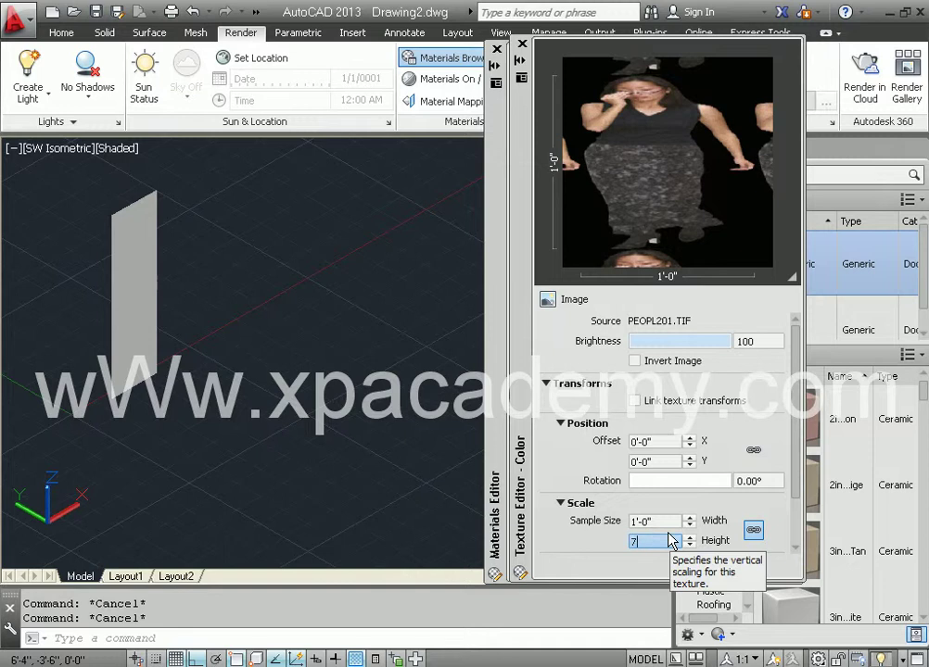
text(')
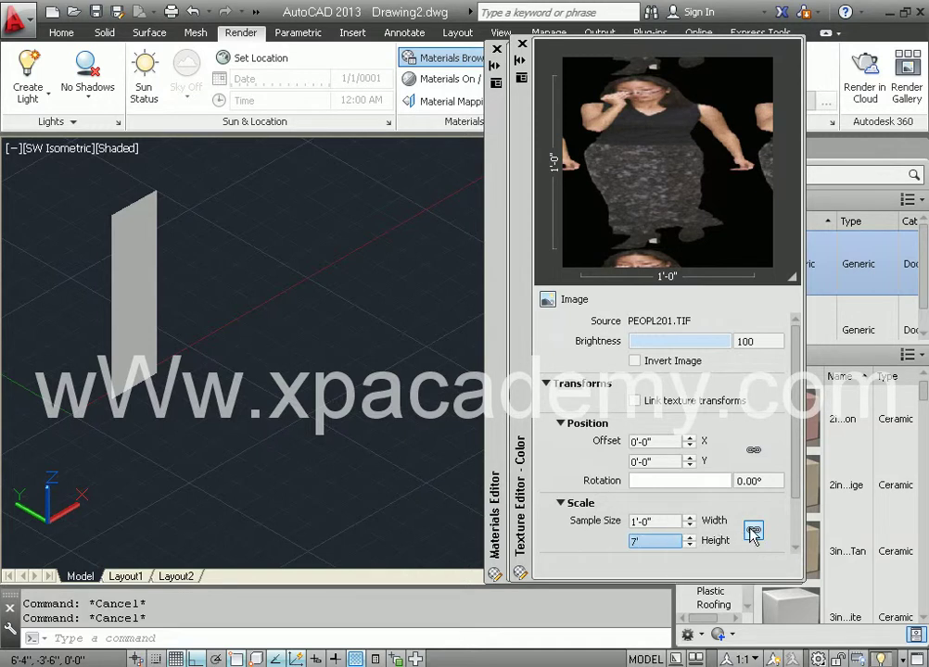
click(753, 530)
double_click(676, 520)
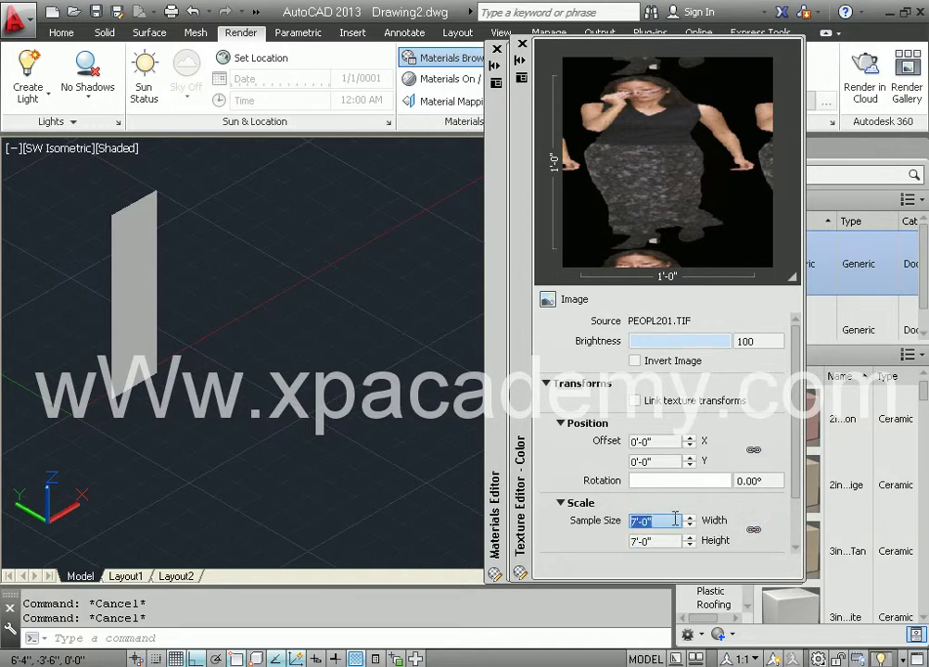
text(2)
key(Tab)
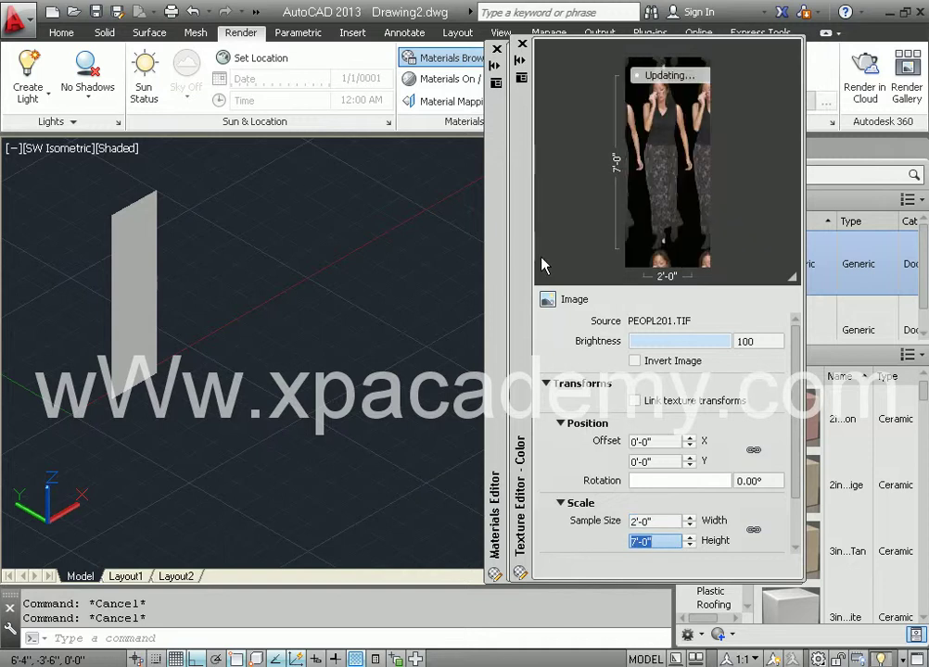
Close the texture and material editors and apply the PEOPL201 material to the upright surface.
click(642, 203)
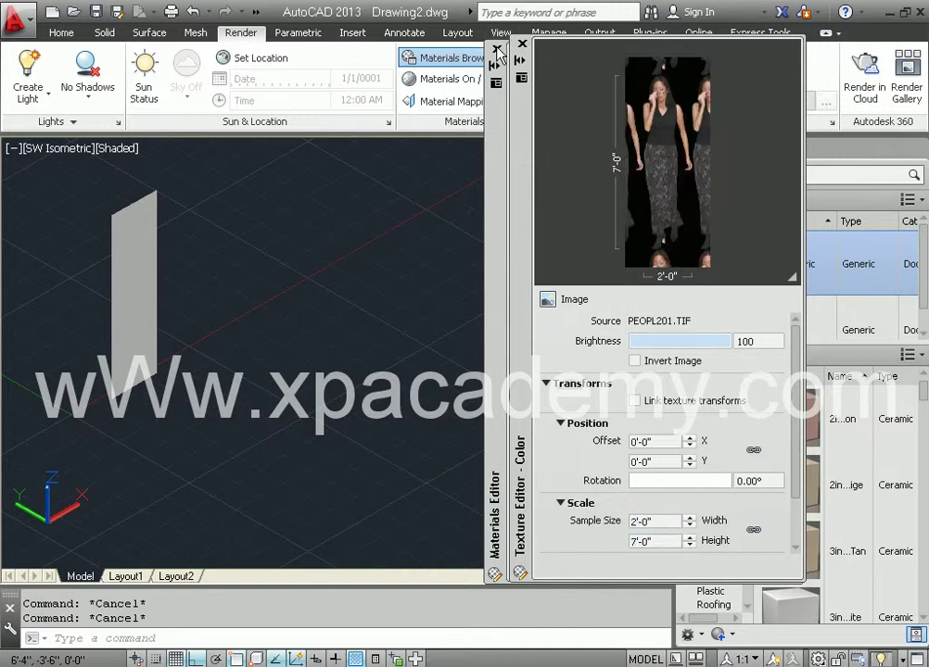
click(497, 49)
click(498, 49)
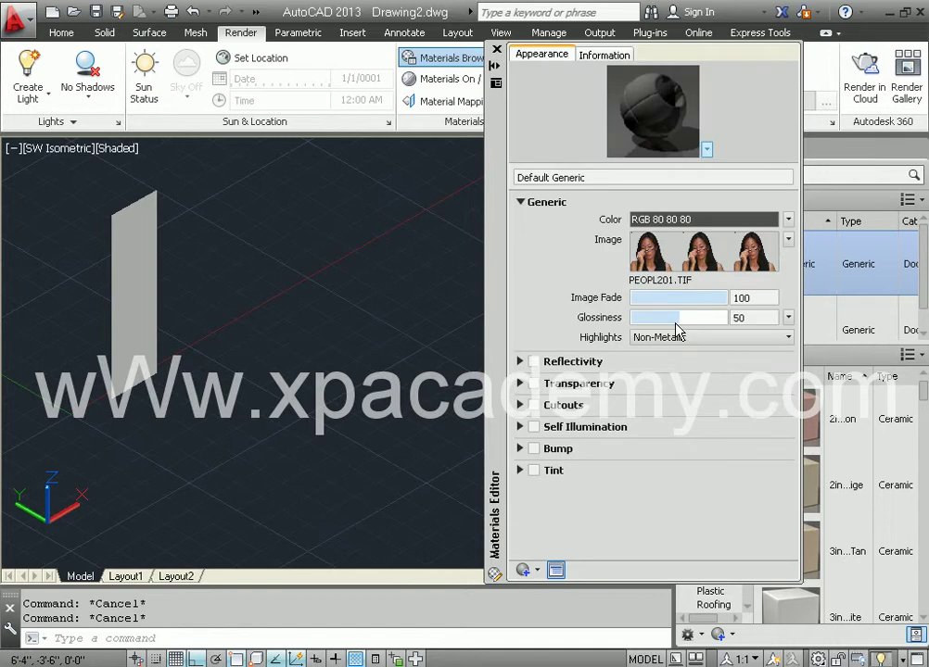
drag(722, 253, 145, 275)
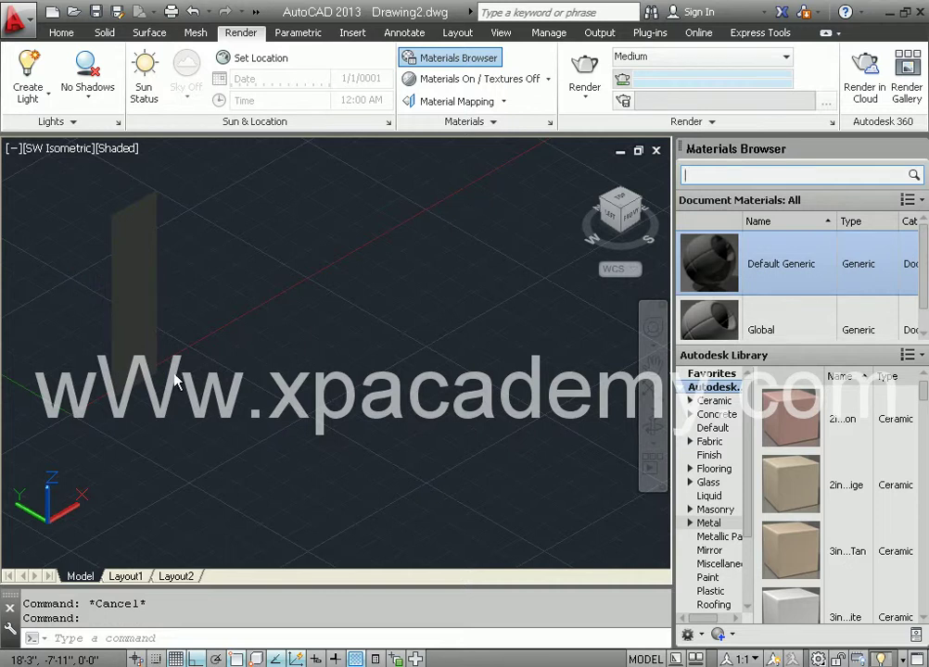
Switch the viewport to the Realistic visual style and turn the view to face the textured surface from the front.
click(119, 186)
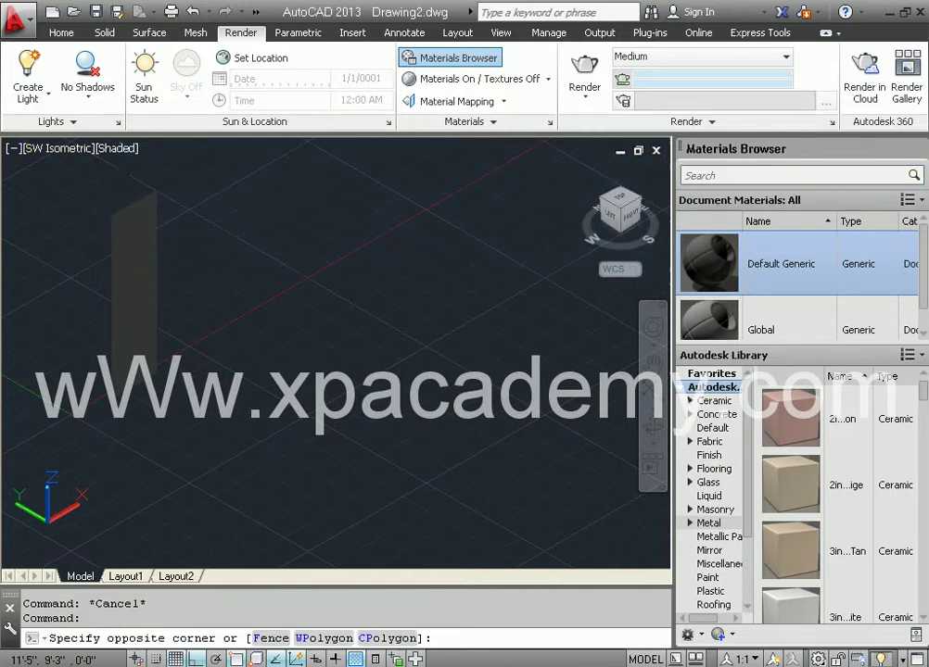
click(137, 144)
click(117, 148)
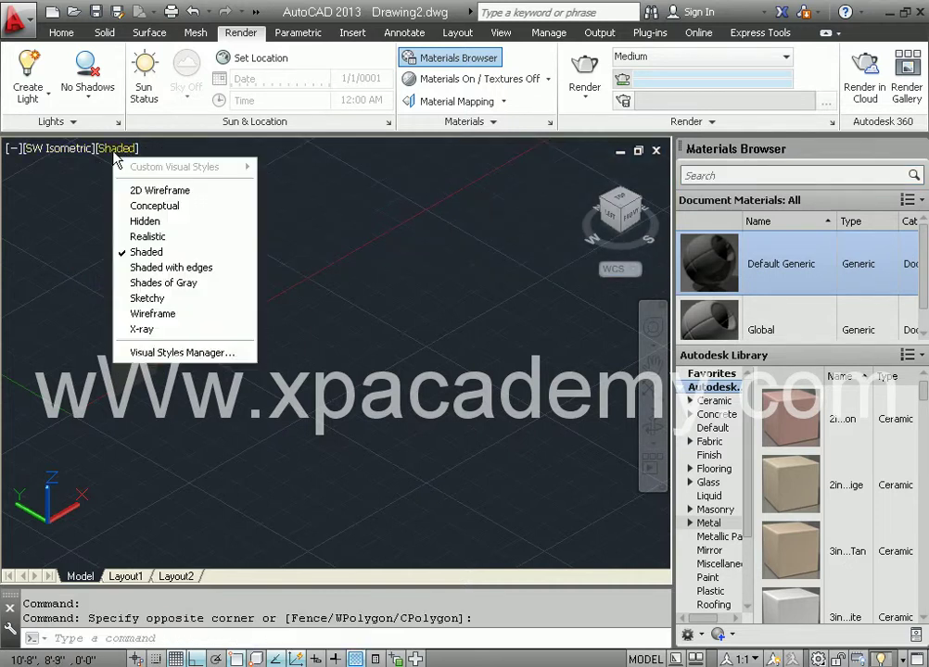
click(146, 237)
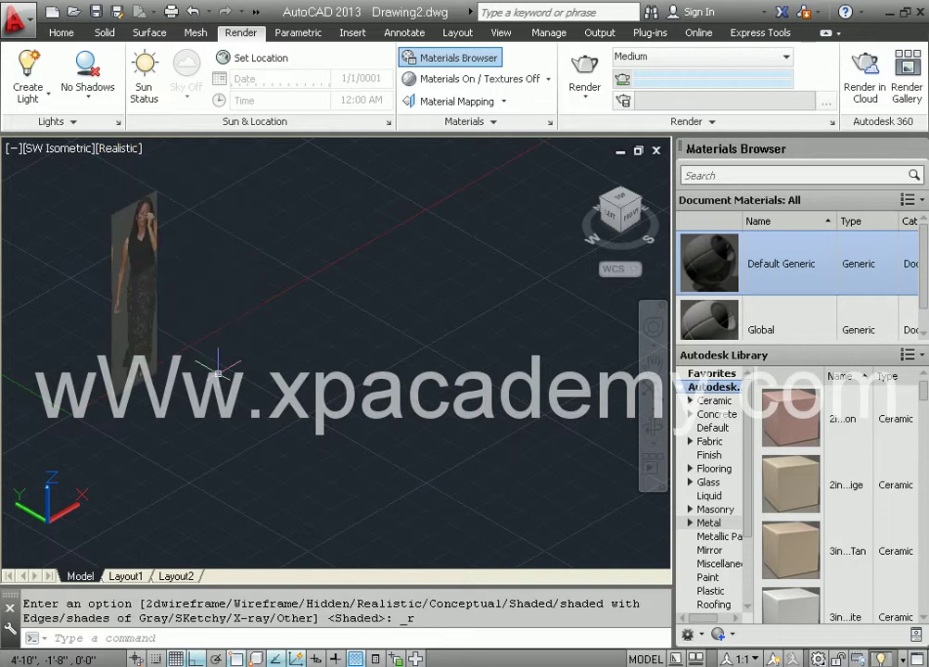
shift+middle_drag(217, 371, 378, 346)
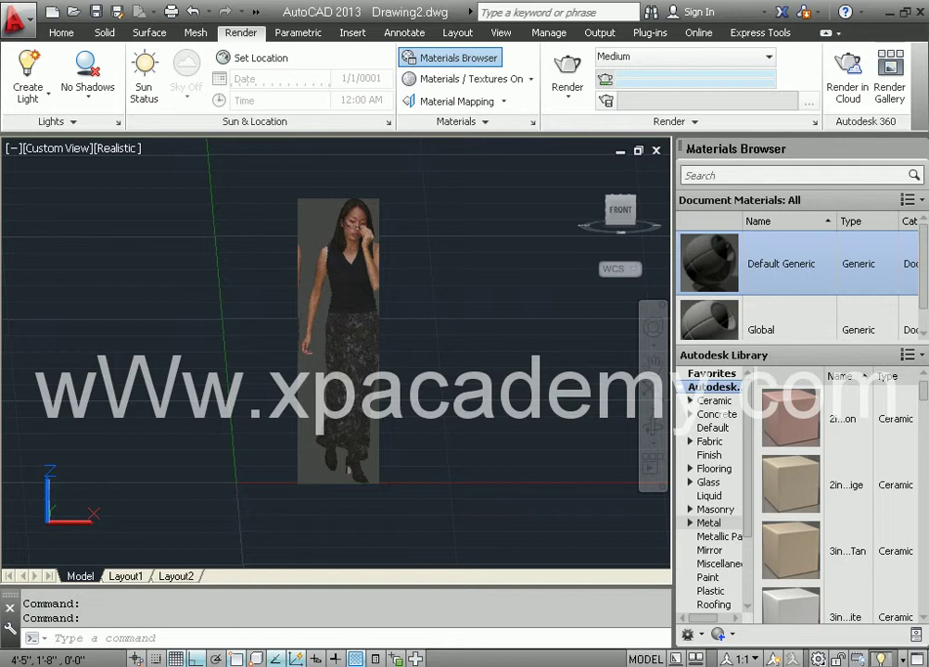
click(343, 298)
key(Escape)
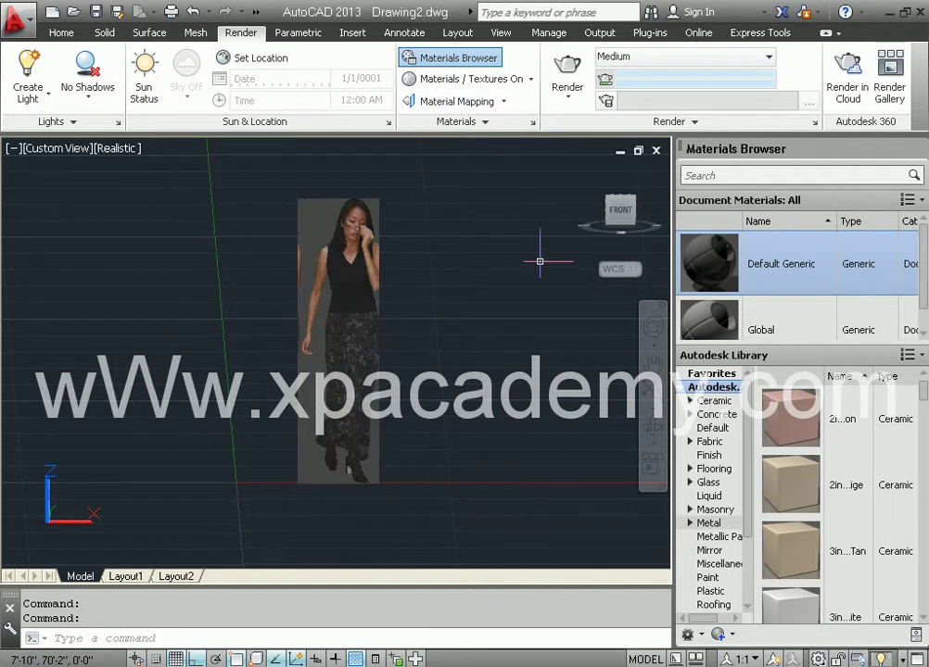
Reopen the material's image texture and set its X offset to 0'-1" so the figure fits within the surface.
scroll(294, 356, up, 2)
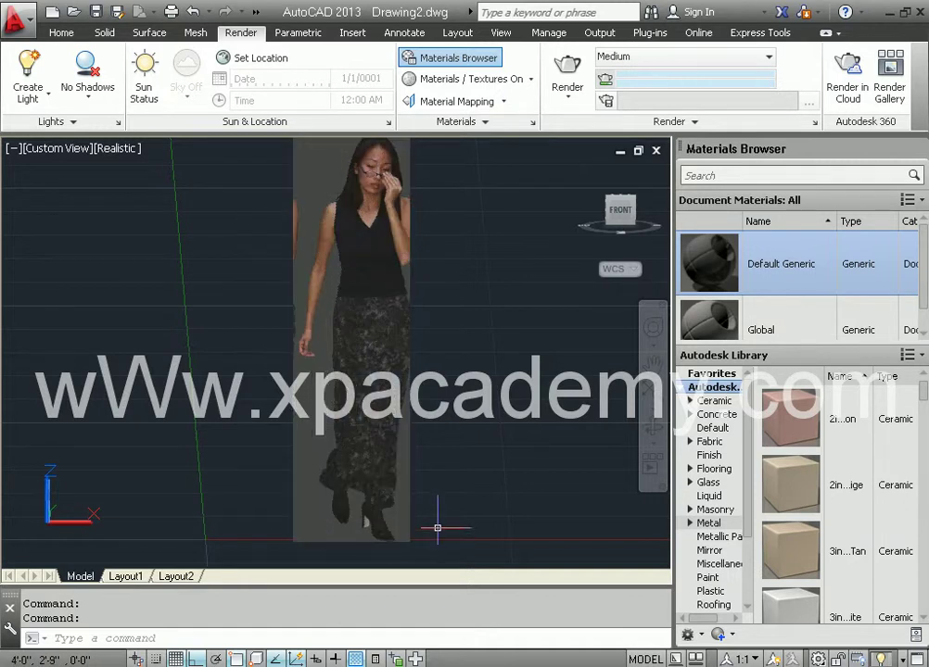
click(906, 264)
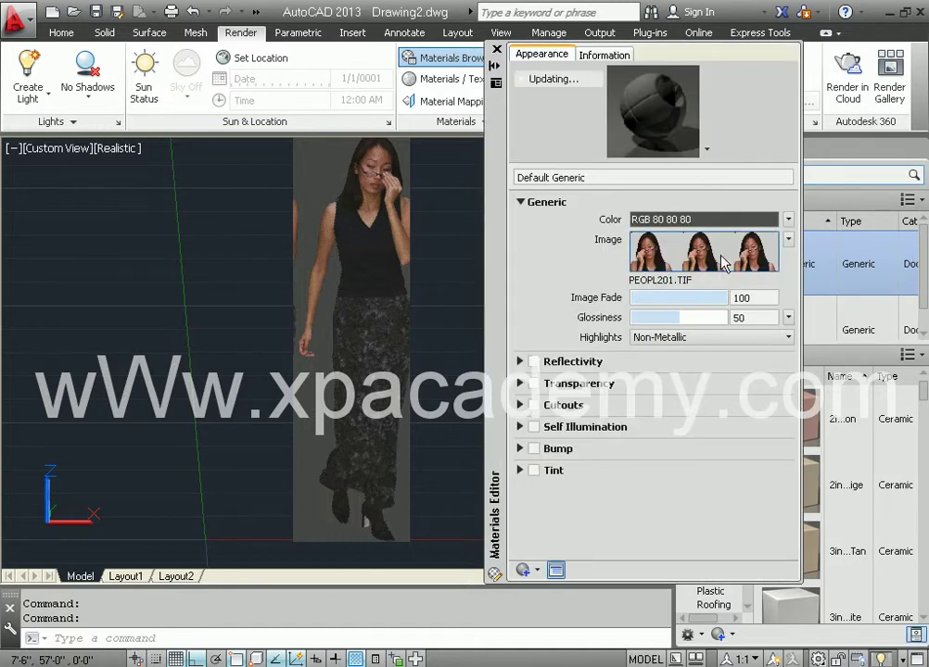
click(724, 265)
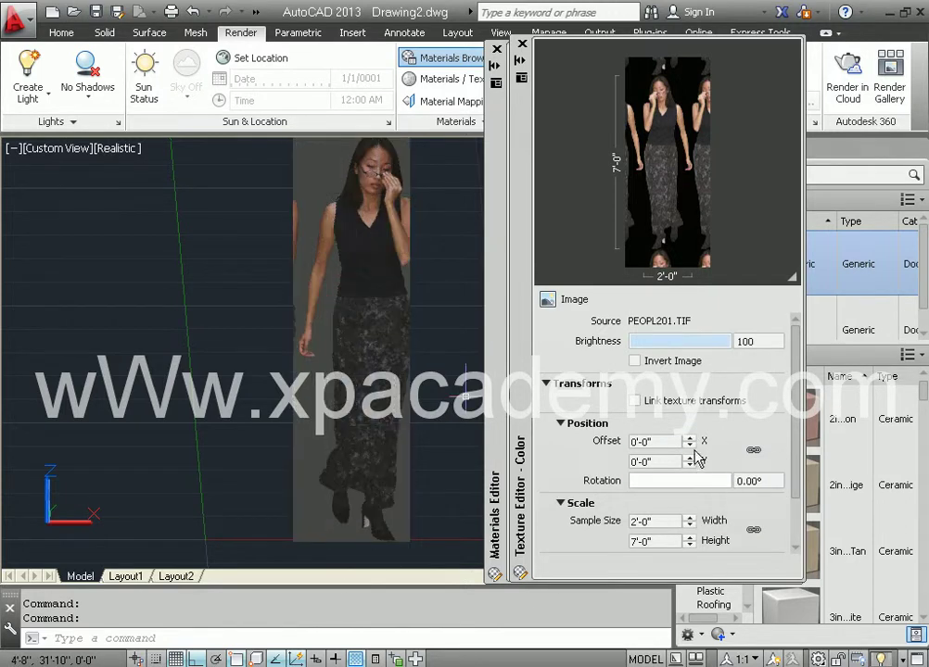
click(690, 446)
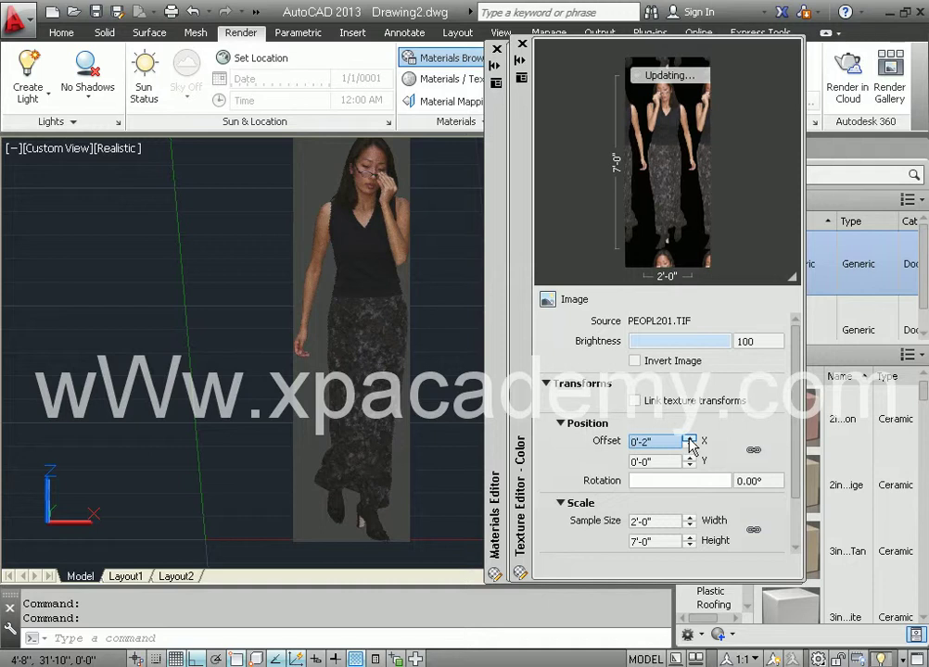
click(689, 446)
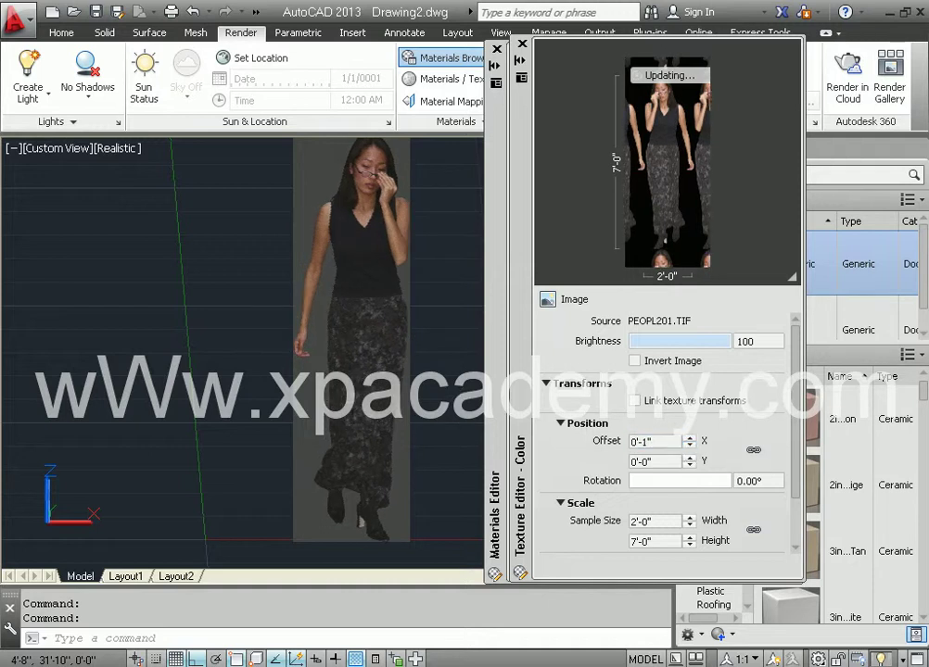
middle_drag(398, 361, 362, 371)
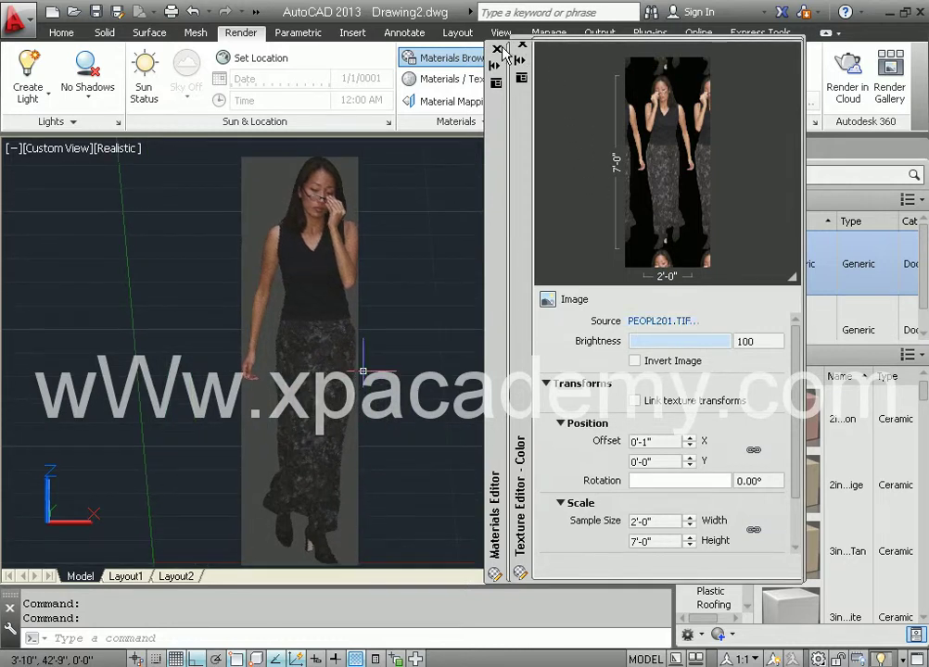
click(509, 56)
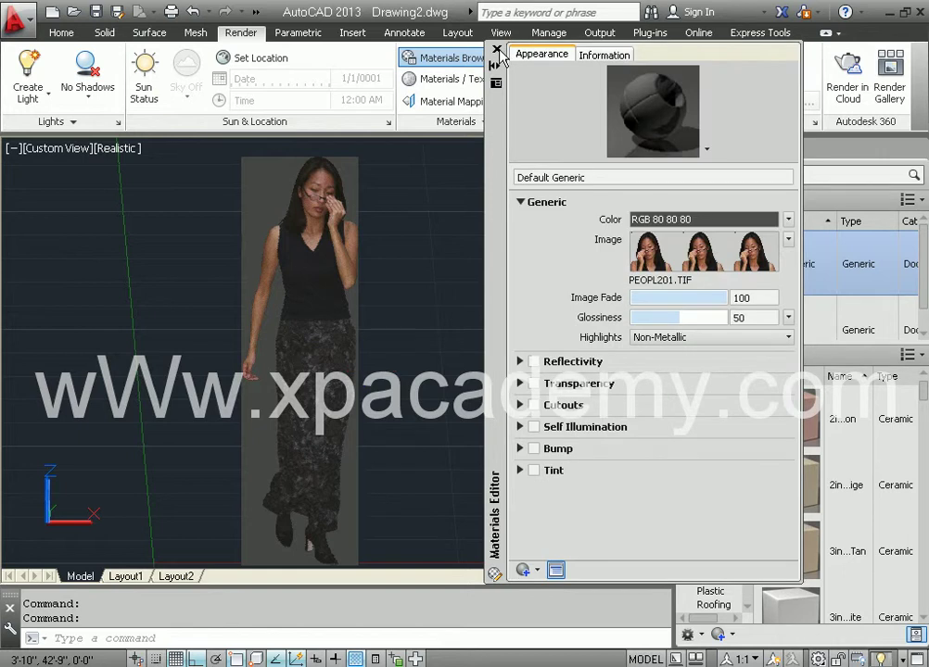
click(497, 49)
Render the front view of the textured surface to check the figure and its background, and close the render window.
middle_drag(443, 332, 482, 310)
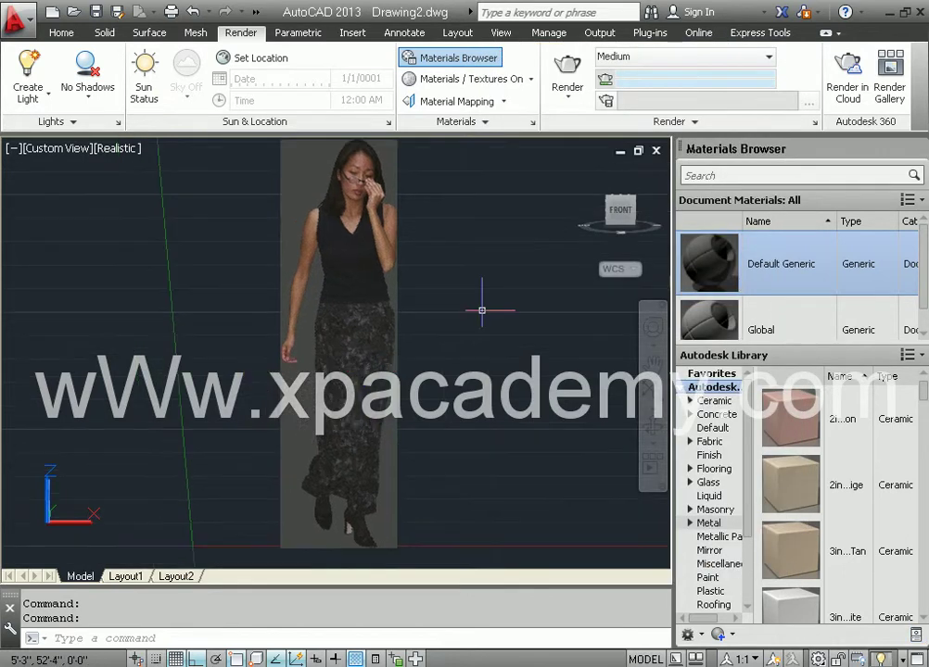
click(567, 72)
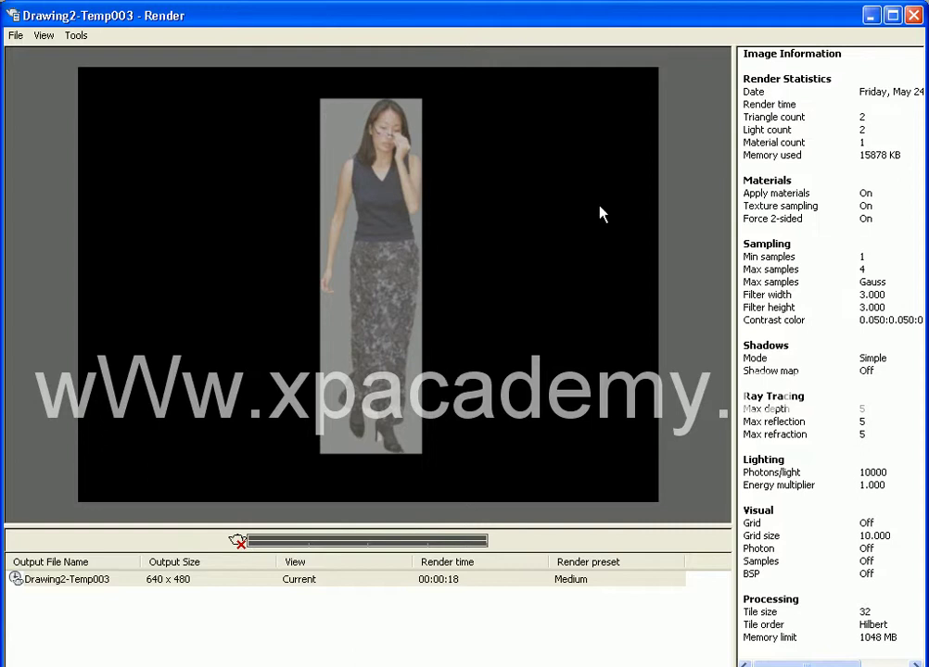
click(914, 20)
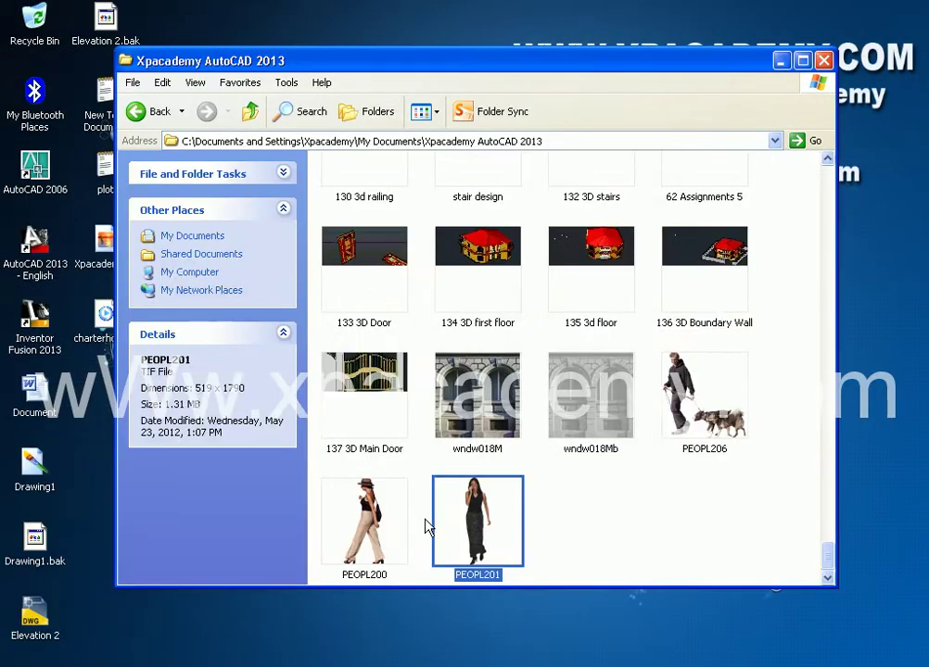
Open PEOPL201 from the Xpacademy AutoCAD 2013 folder in Adobe Photoshop CS2.
right_click(471, 517)
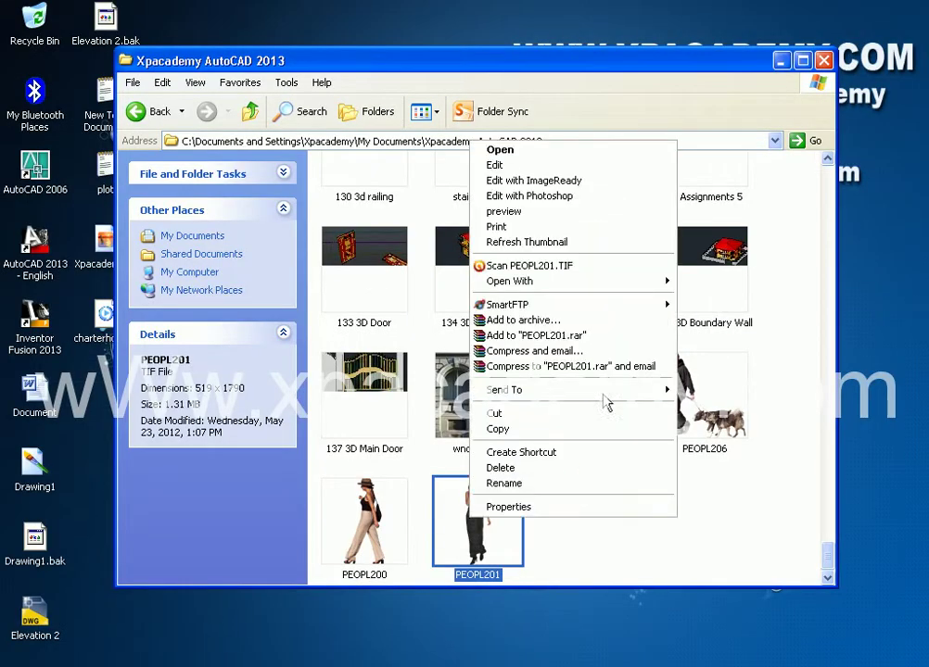
mouse_move(612, 282)
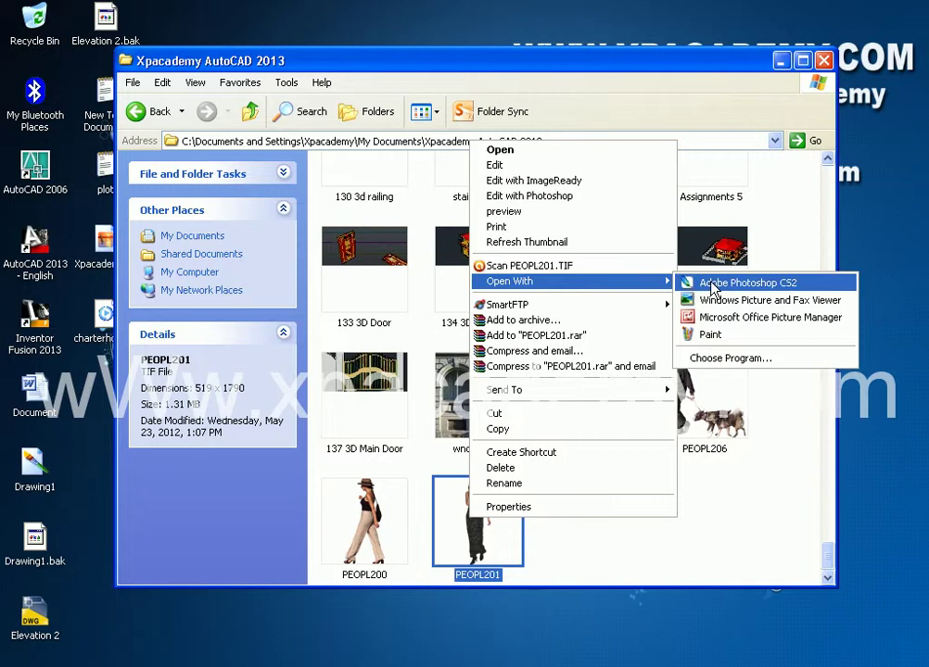
click(713, 285)
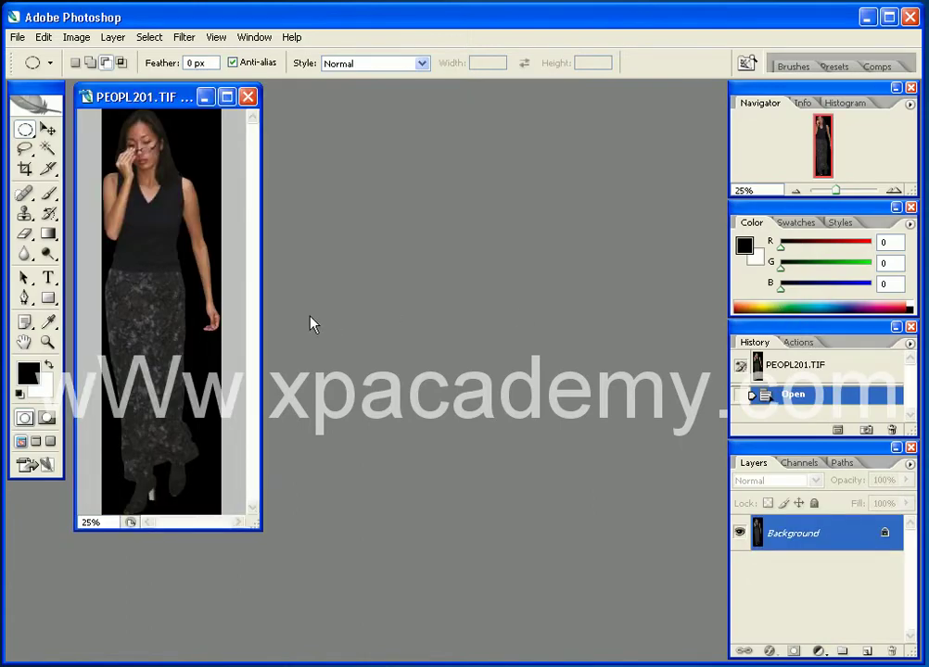
Select the entire black background around the woman with the Magic Wand, including the area below her hand.
click(47, 151)
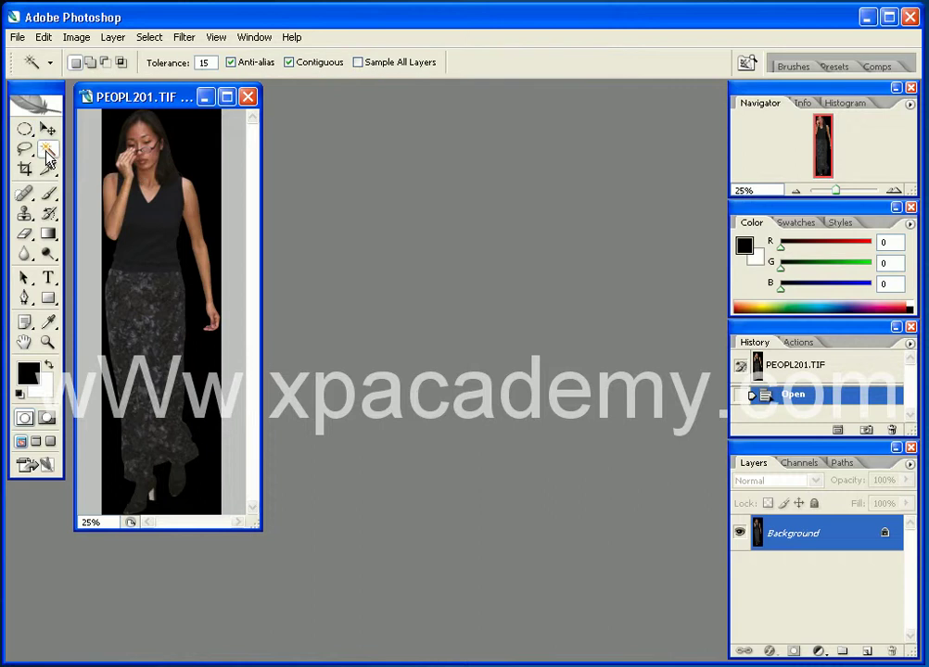
click(200, 143)
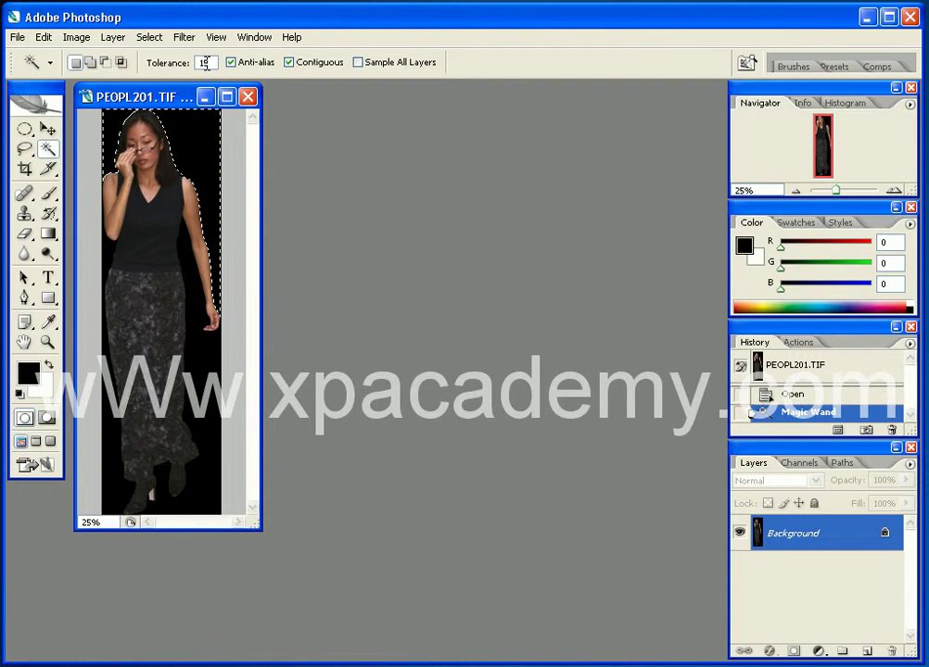
click(203, 352)
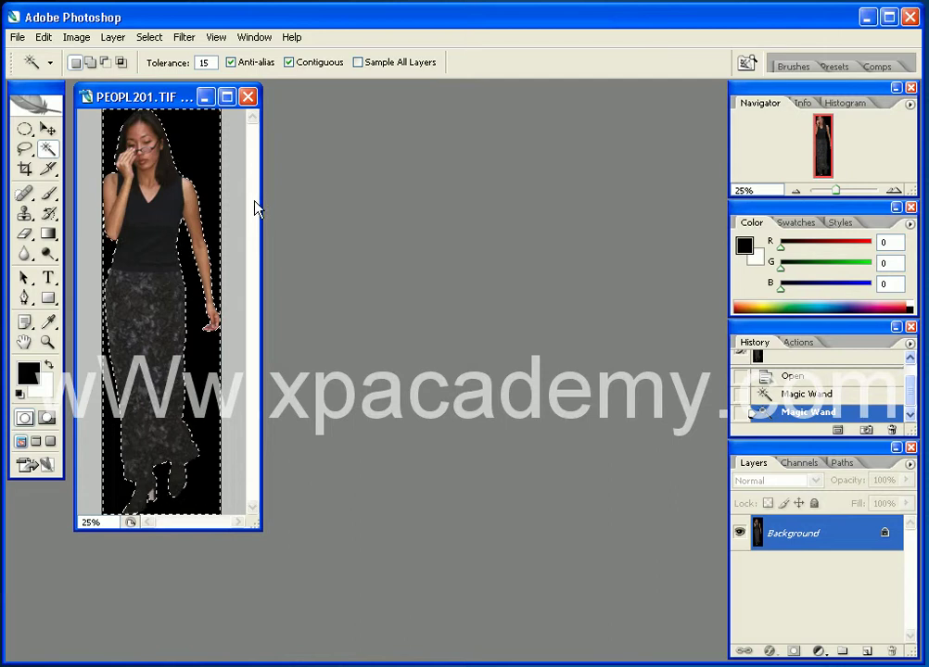
Invert the selection and clear the woman's figure to a solid white silhouette on black, and deselect.
click(152, 38)
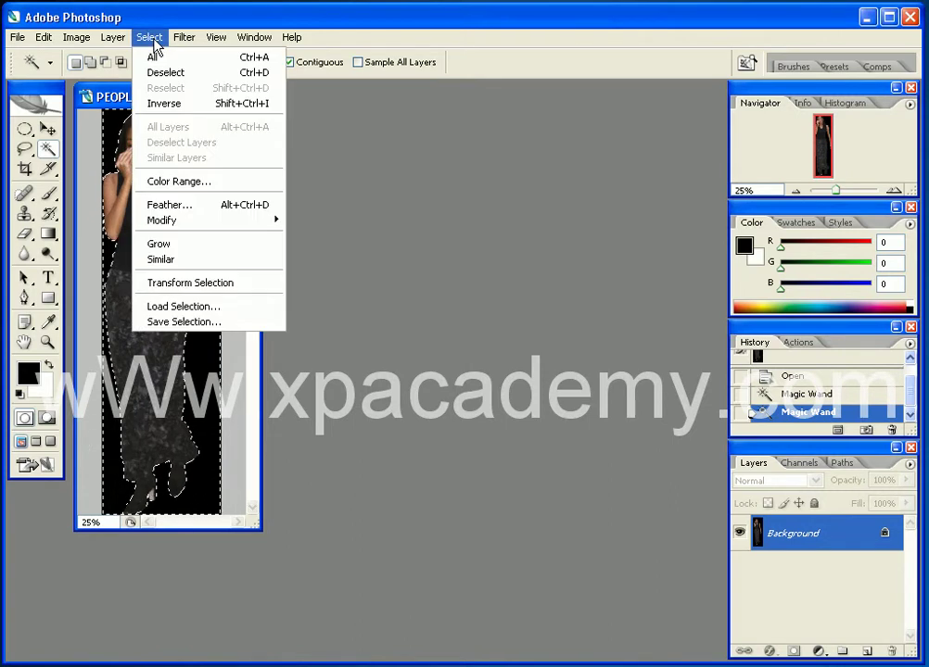
click(166, 105)
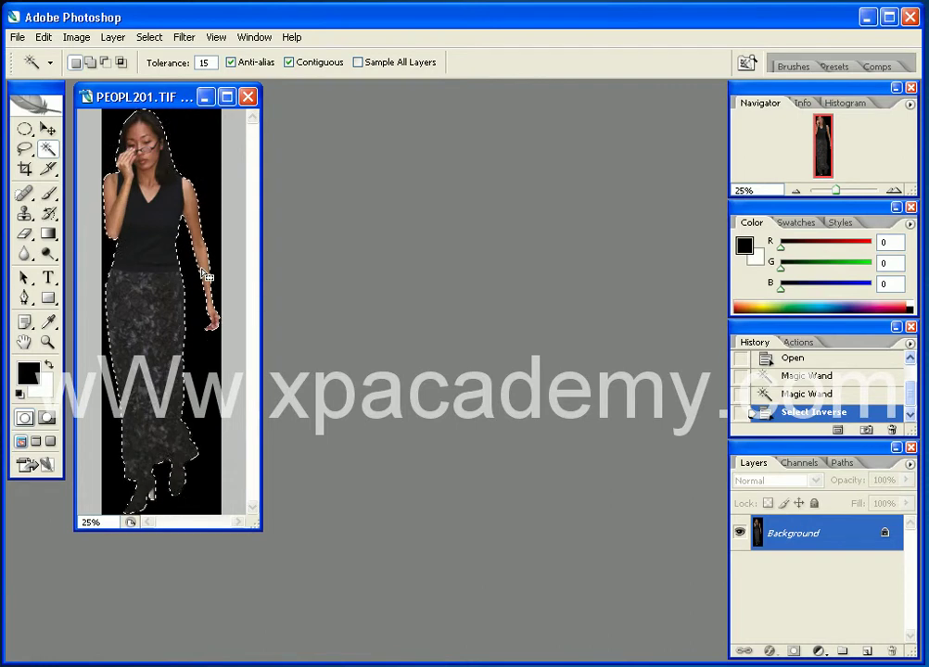
key(Delete)
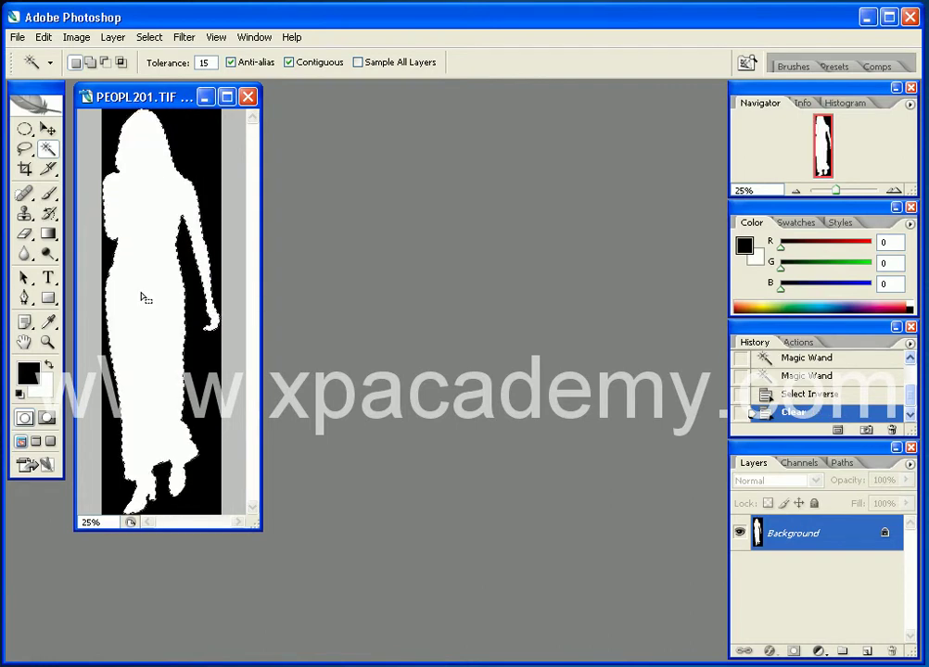
key(ctrl+d)
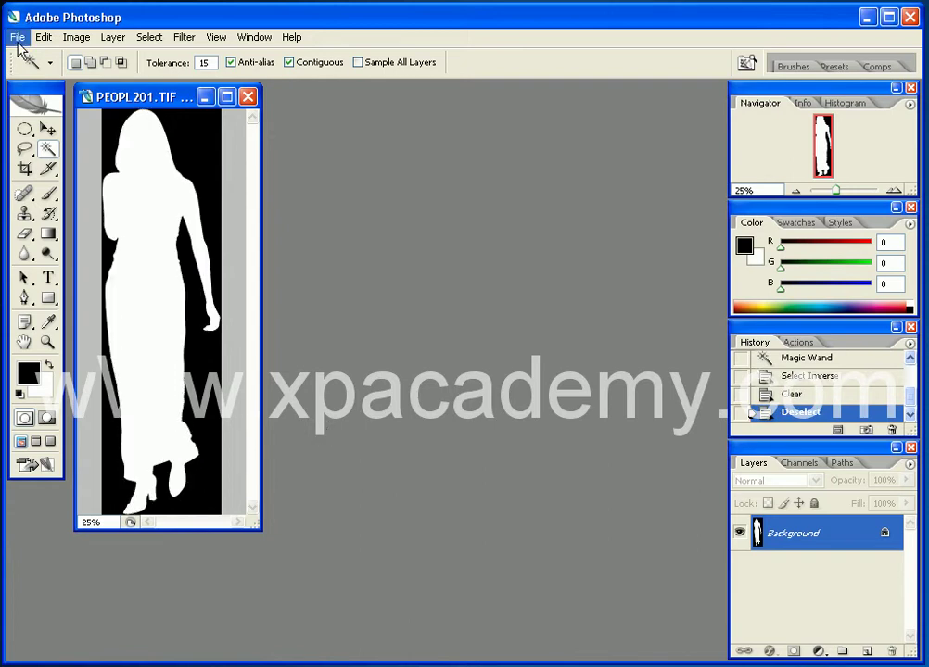
Save the silhouette as TIFF file PEOPL201b in the Xpacademy AutoCAD 2013 folder, and close Photoshop to check the new file.
click(17, 37)
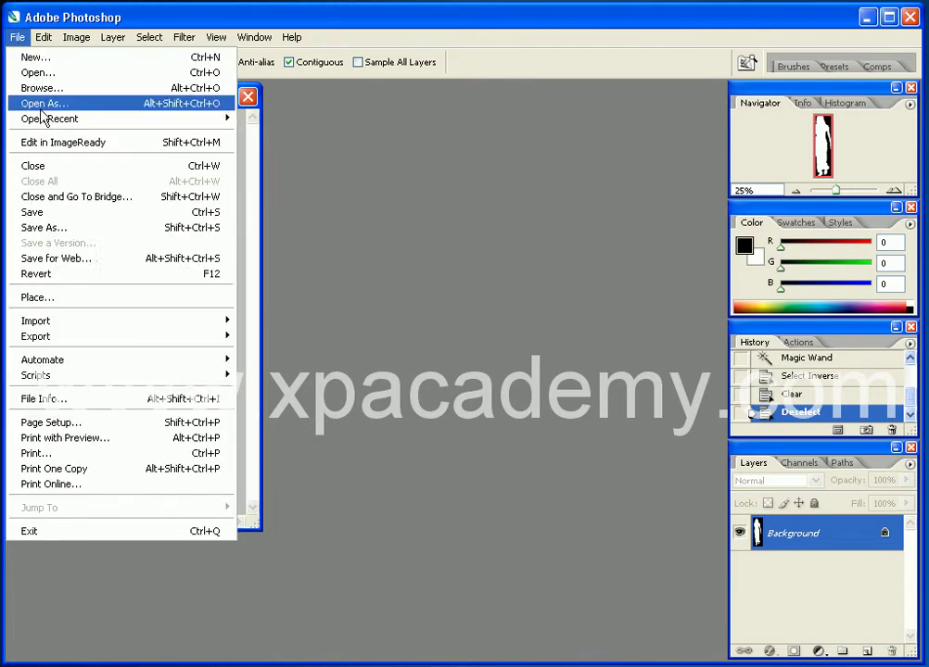
click(67, 229)
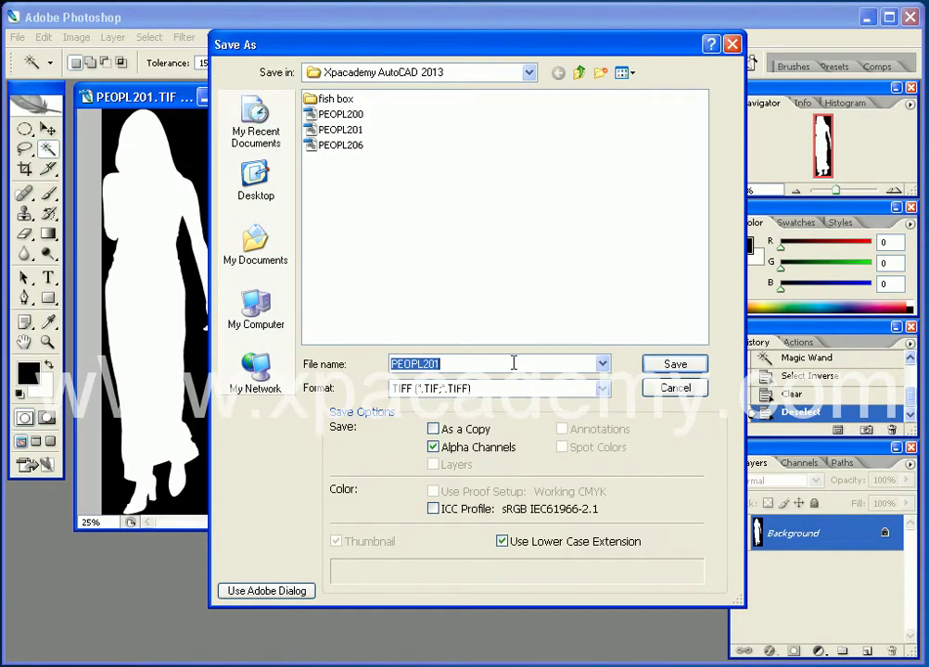
click(509, 360)
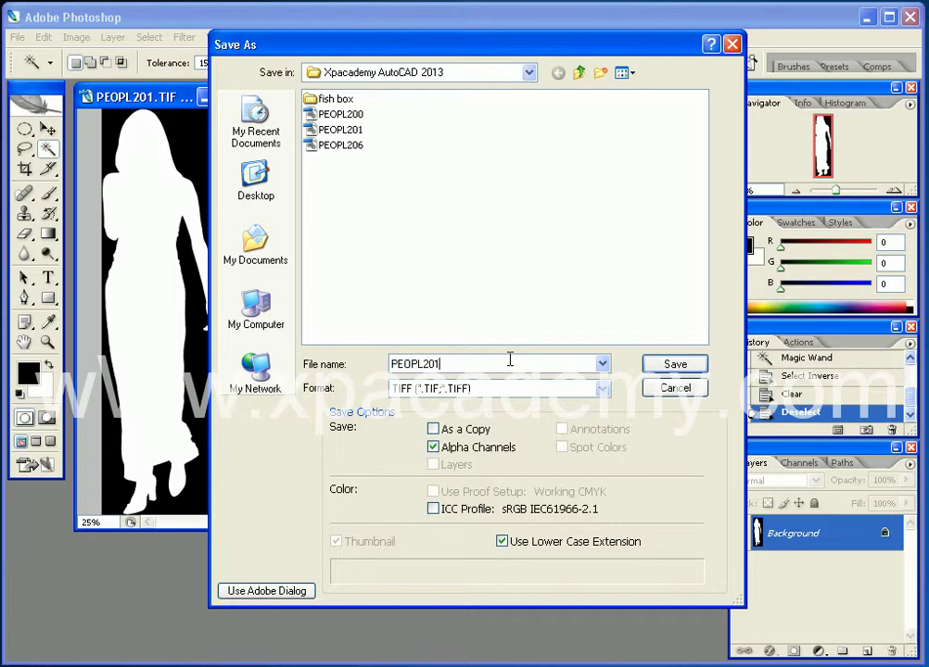
text(b)
click(660, 365)
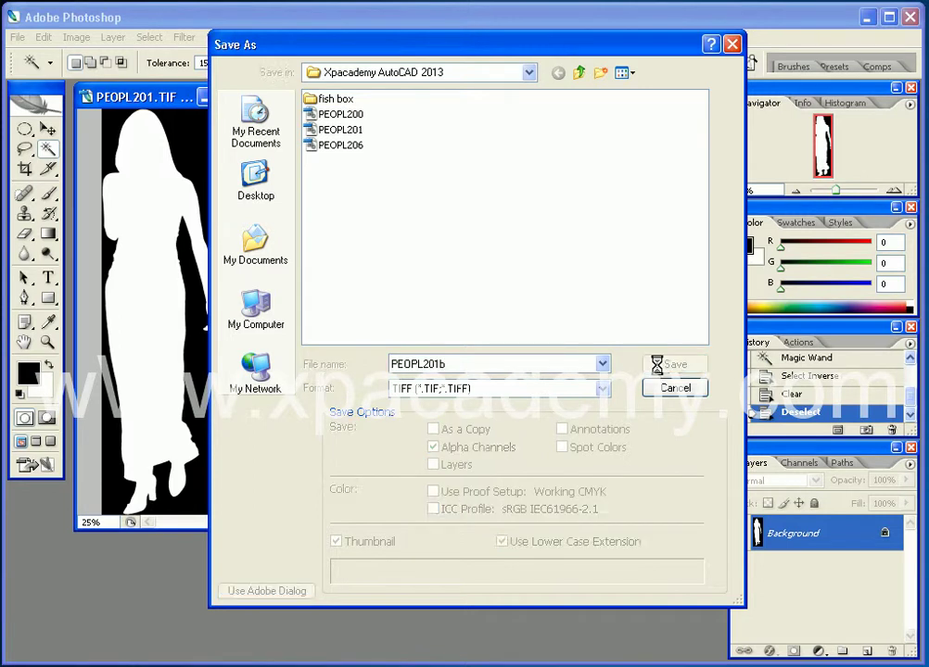
click(602, 119)
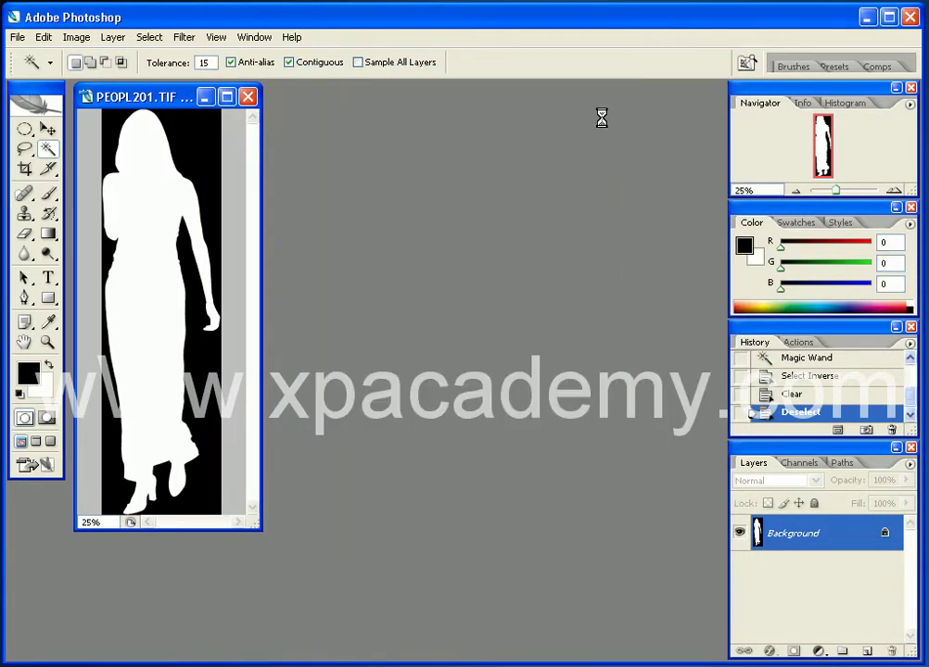
click(911, 17)
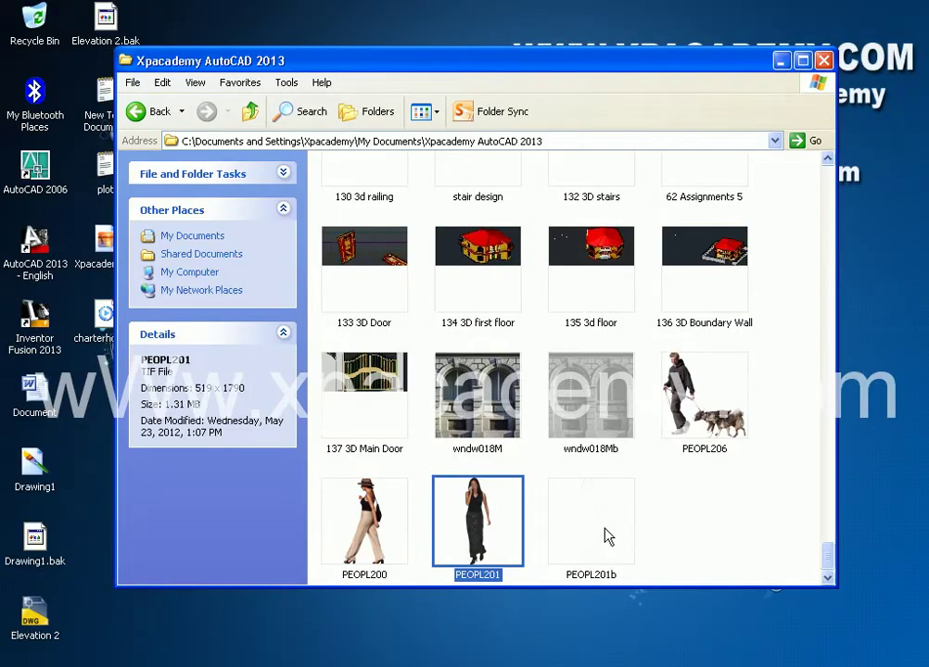
click(604, 535)
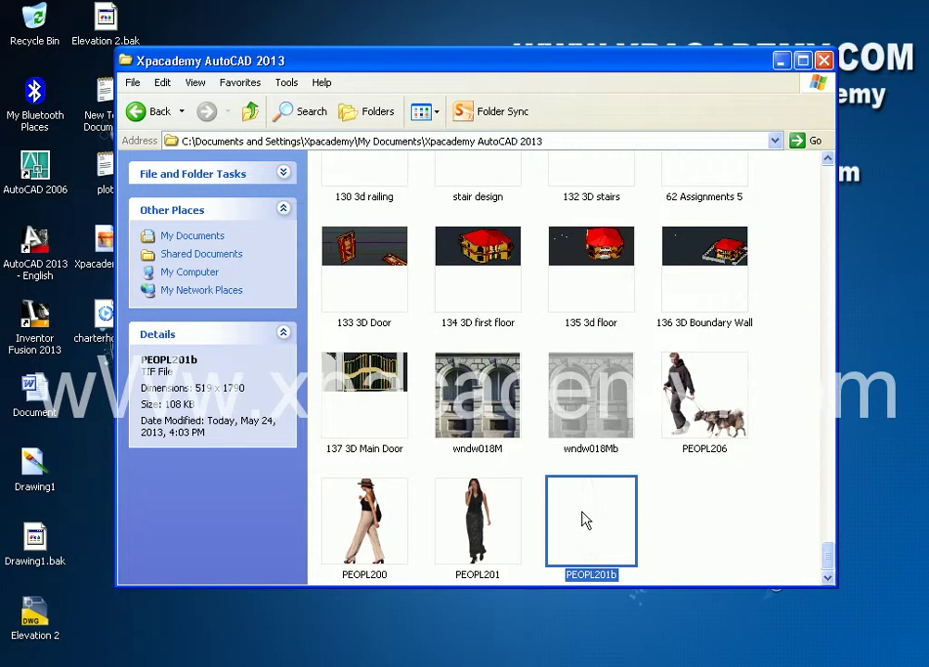
Open the original PEOPL201 image from the Xpacademy AutoCAD 2013 folder in Adobe Photoshop CS2.
click(478, 520)
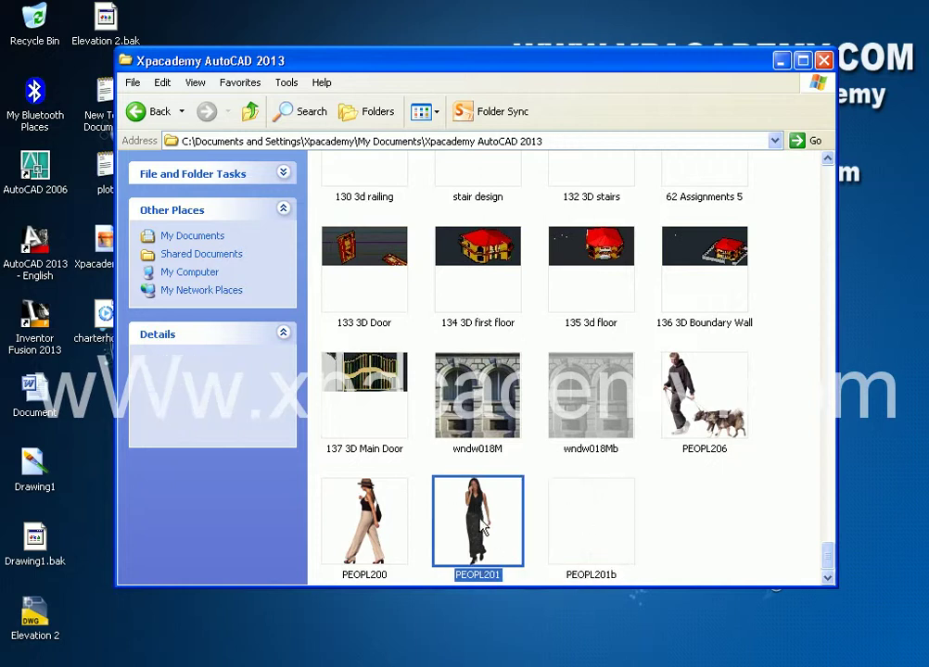
right_click(480, 519)
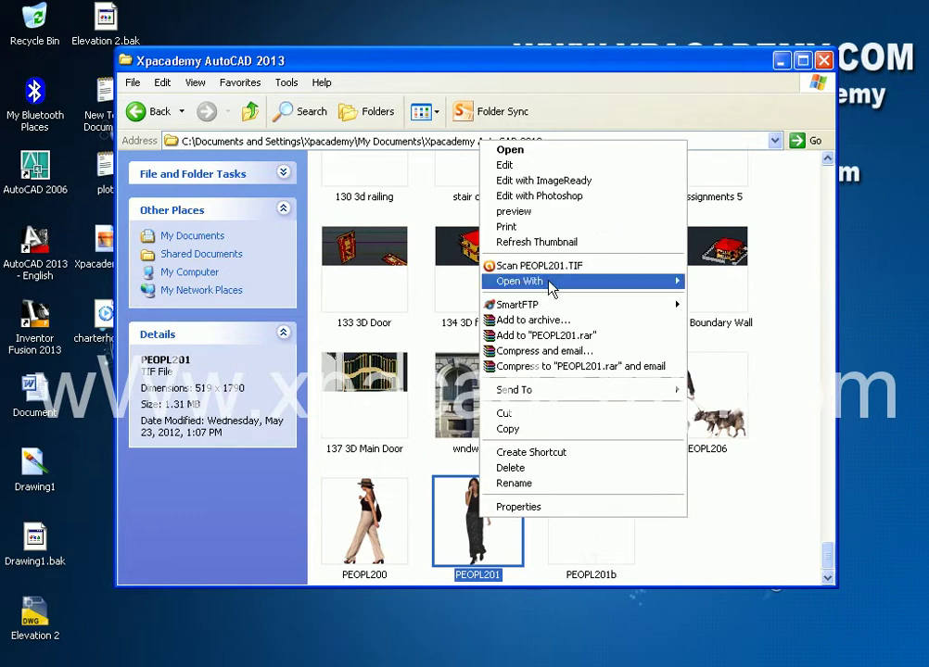
mouse_move(550, 287)
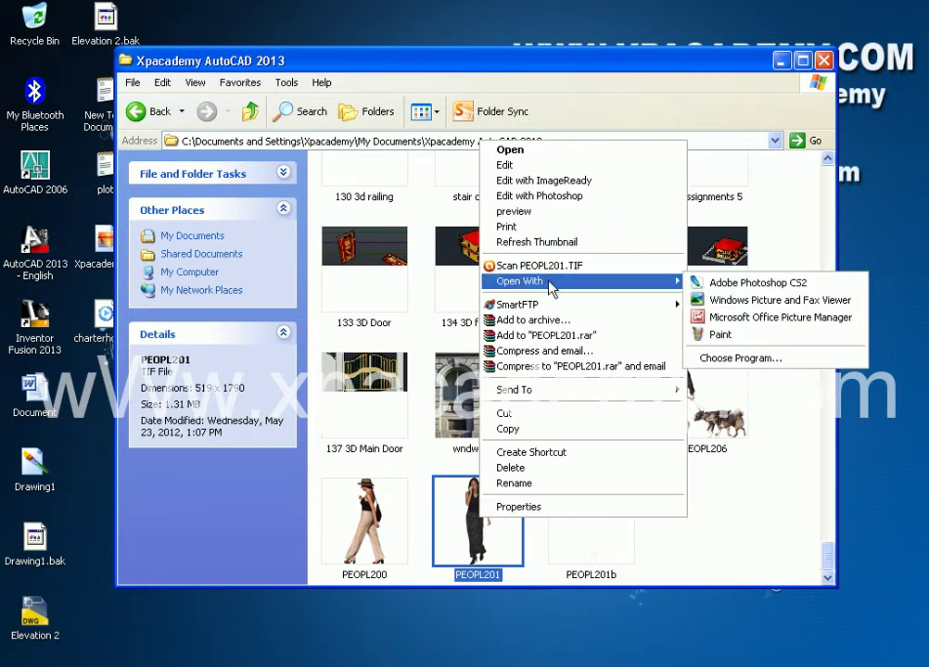
click(737, 285)
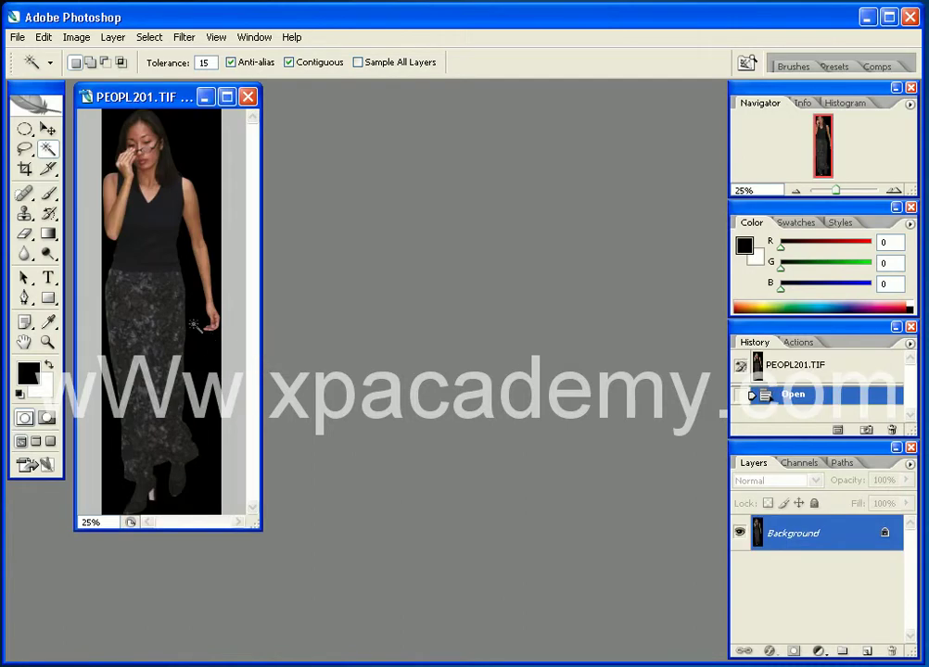
Select the whole black background with the Magic Wand, adding the area between the woman's arm and skirt.
click(195, 295)
key(ctrl+d)
click(193, 269)
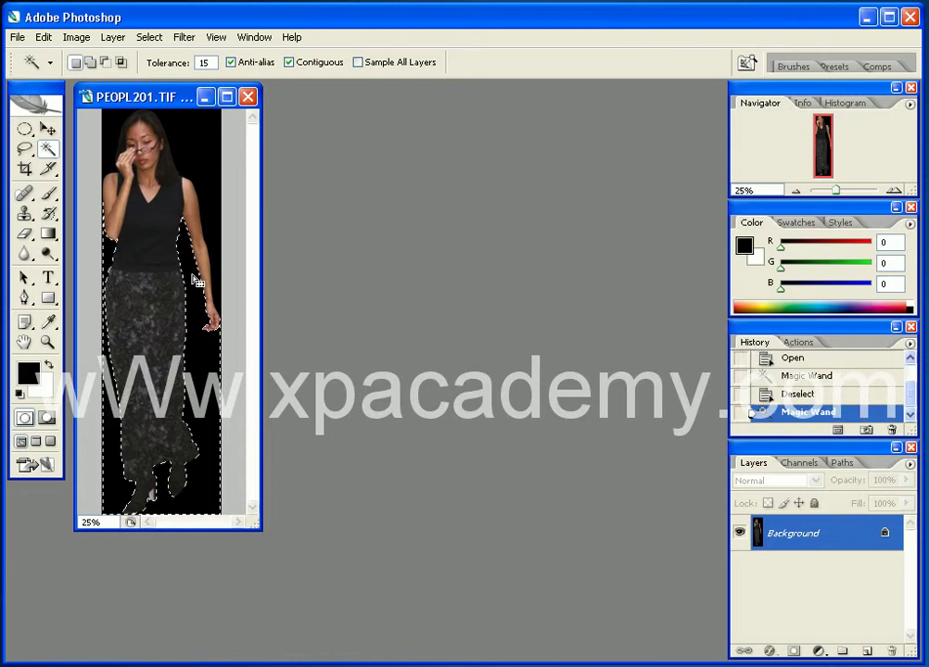
click(198, 157)
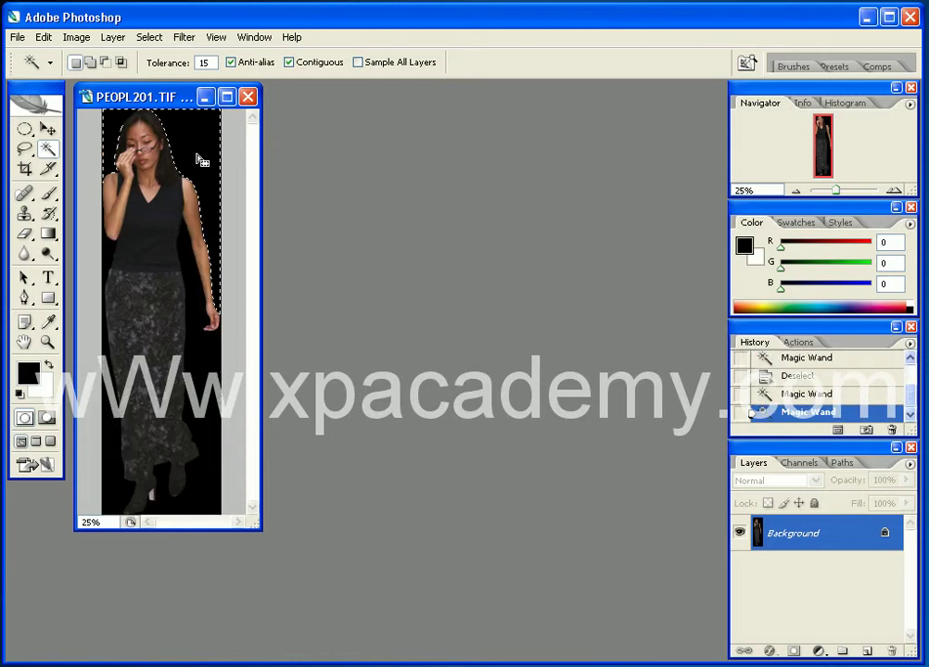
shift+click(195, 303)
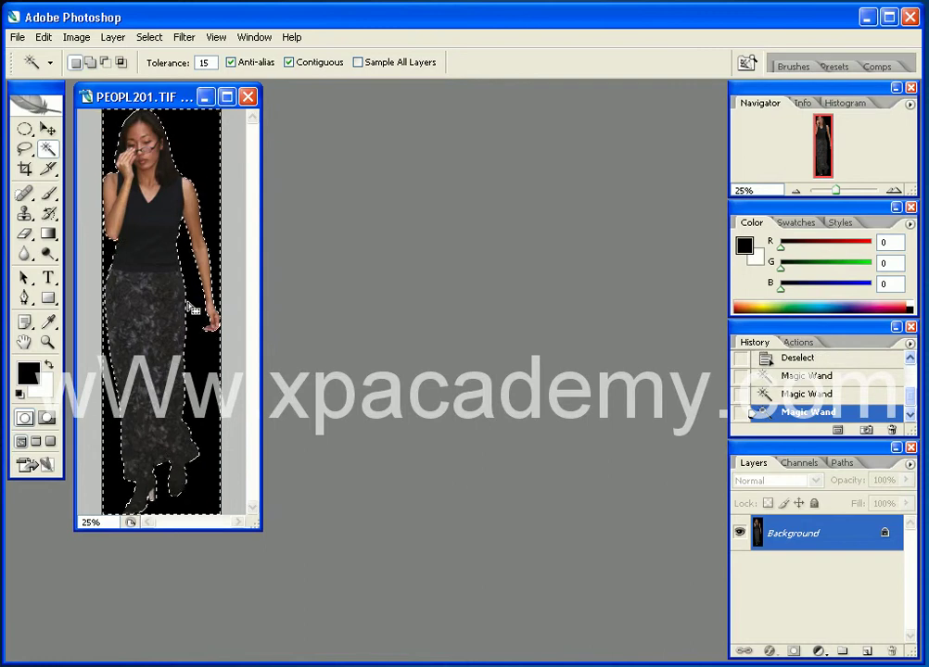
Invert the selection and clear the woman's figure to solid white on the black background.
click(149, 37)
click(173, 99)
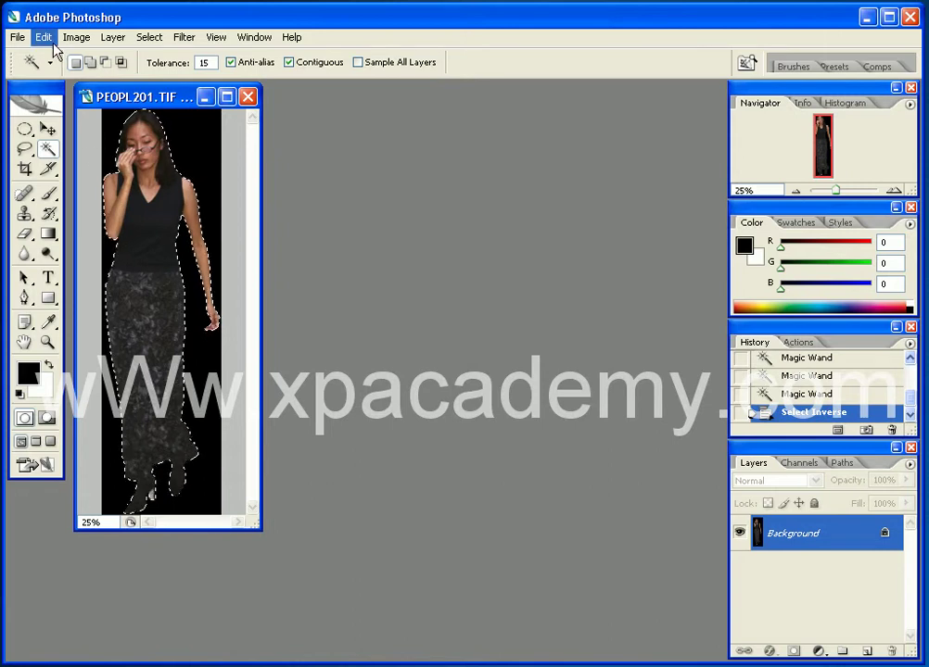
key(Delete)
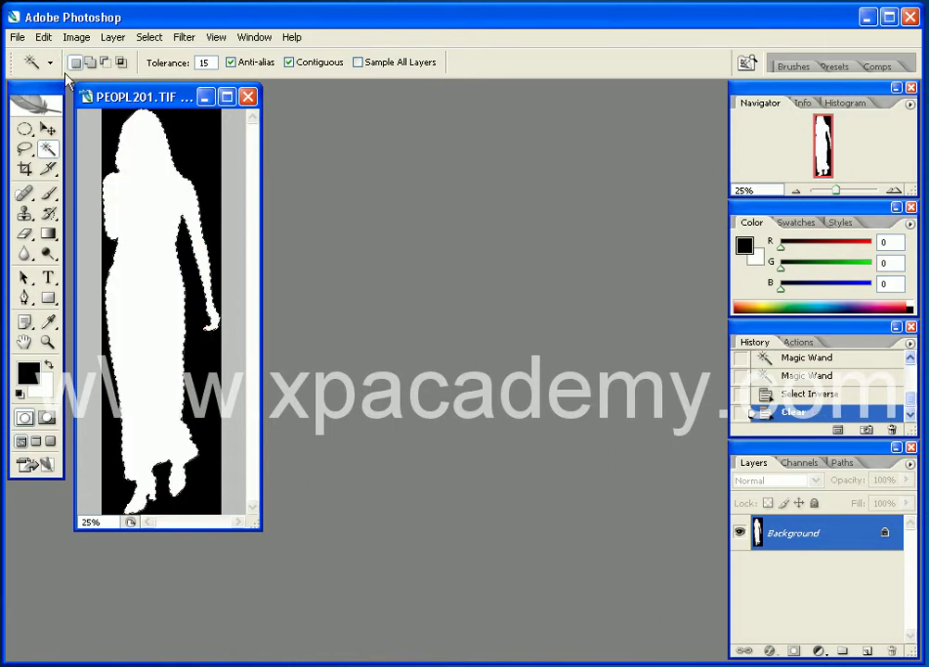
Save the silhouette in JPEG format as PEOPL201 copy.jpg in the Xpacademy AutoCAD 2013 folder, with quality 8 (High) and Baseline format.
click(17, 37)
click(57, 228)
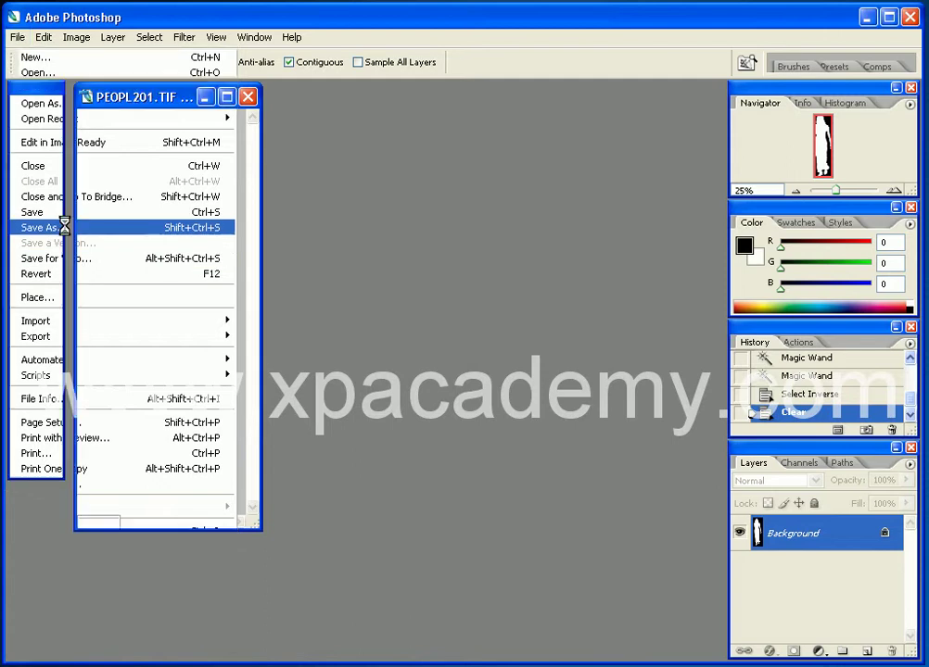
click(450, 389)
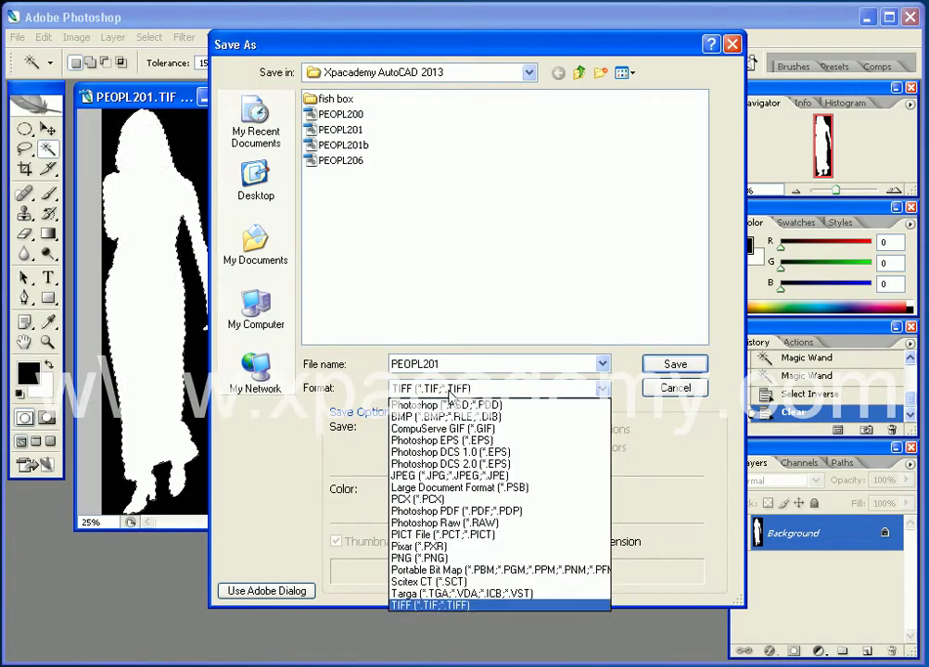
click(433, 475)
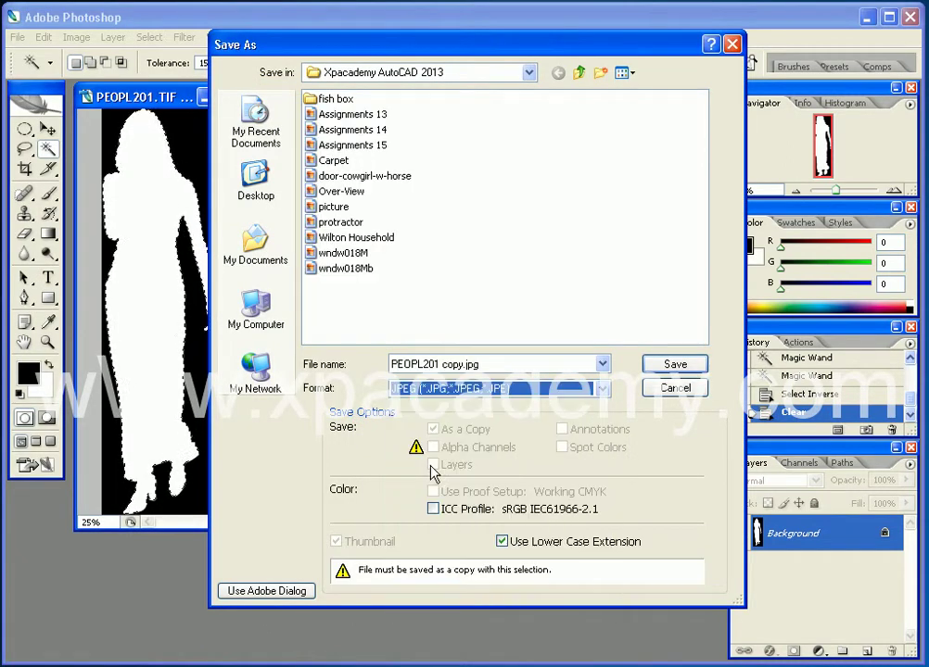
click(503, 363)
click(660, 367)
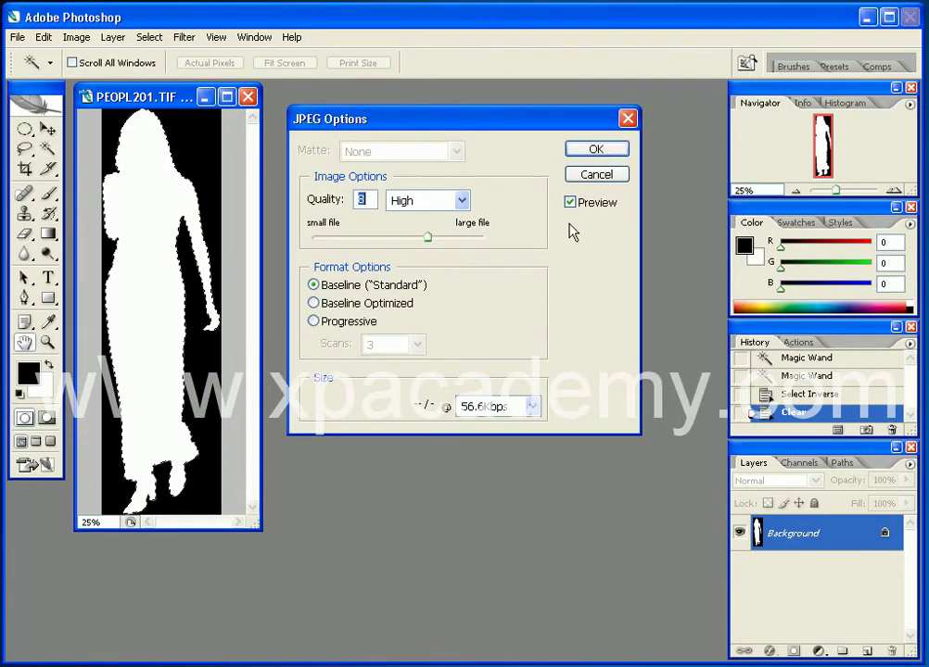
click(597, 153)
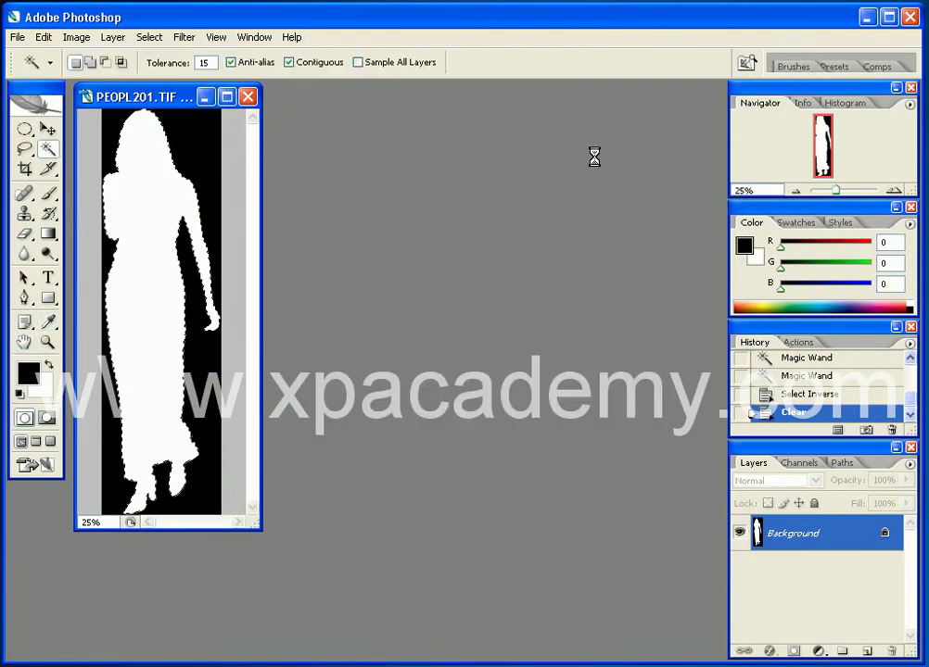
Switch to the Xpacademy AutoCAD 2013 folder, check the new JPEG, and delete the blank PEOPL201b TIFF file.
click(867, 16)
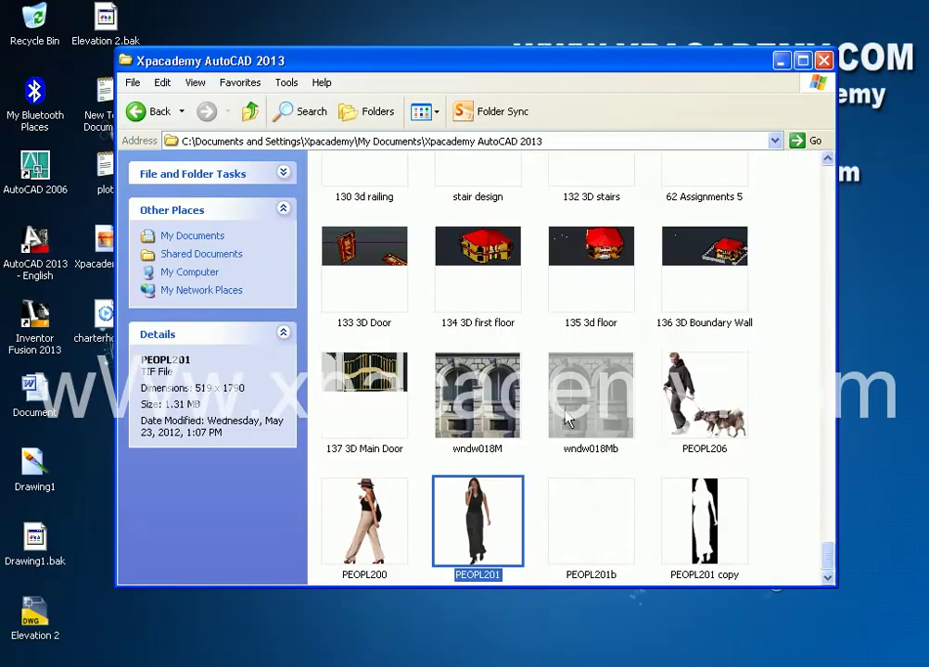
click(702, 526)
click(622, 540)
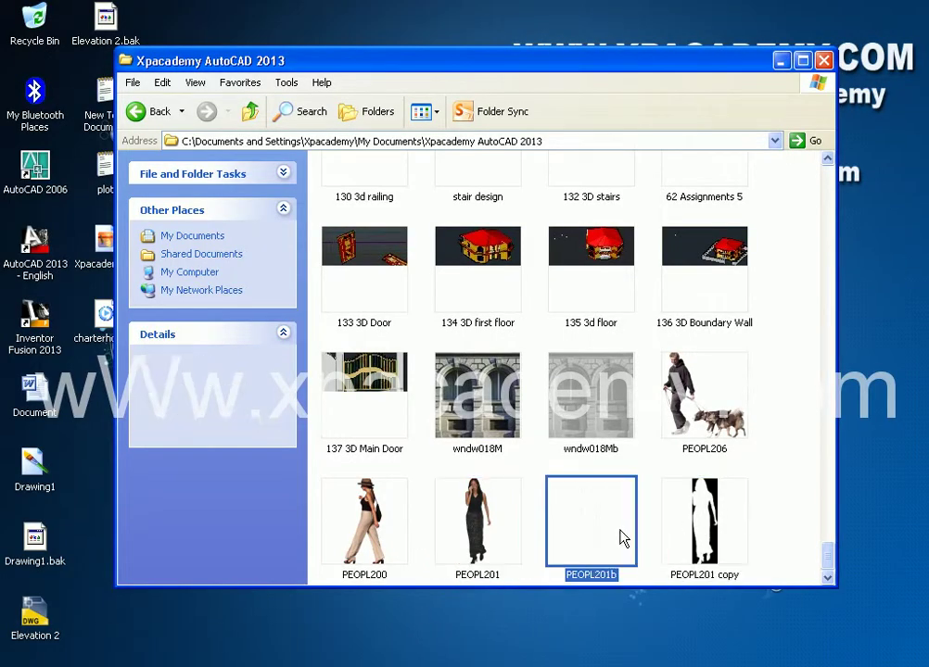
key(Delete)
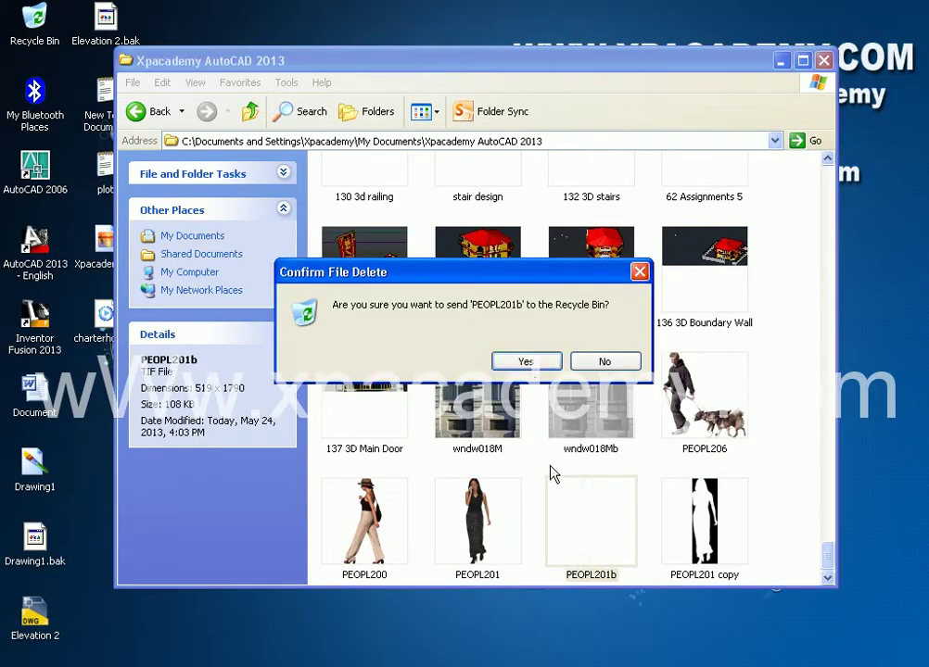
click(526, 362)
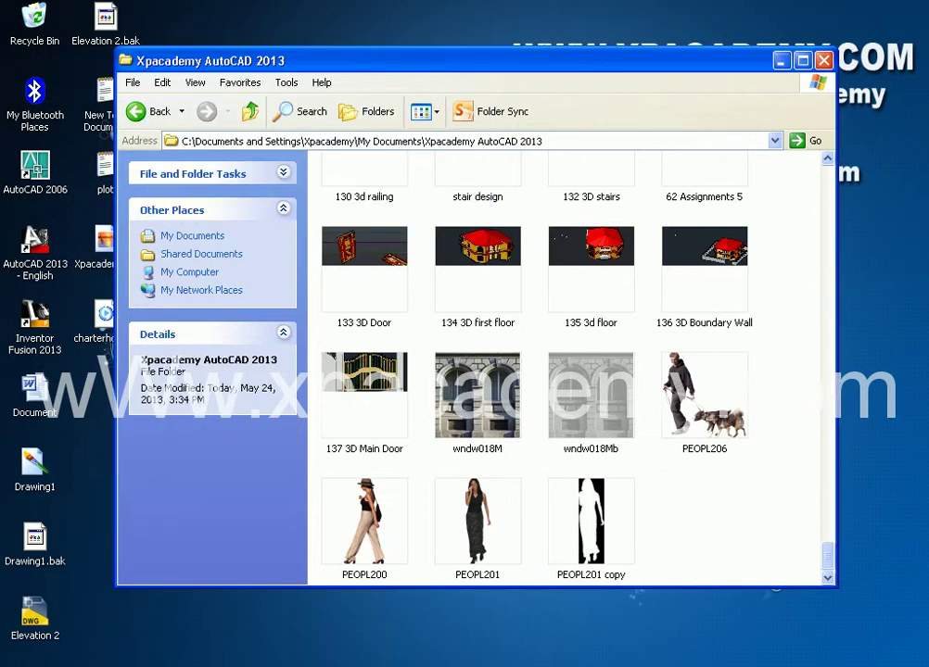
Switch to AutoCAD 2013 and enable Cutouts on the Default Generic material, using PEOPL201 copy as the cutout image.
click(216, 666)
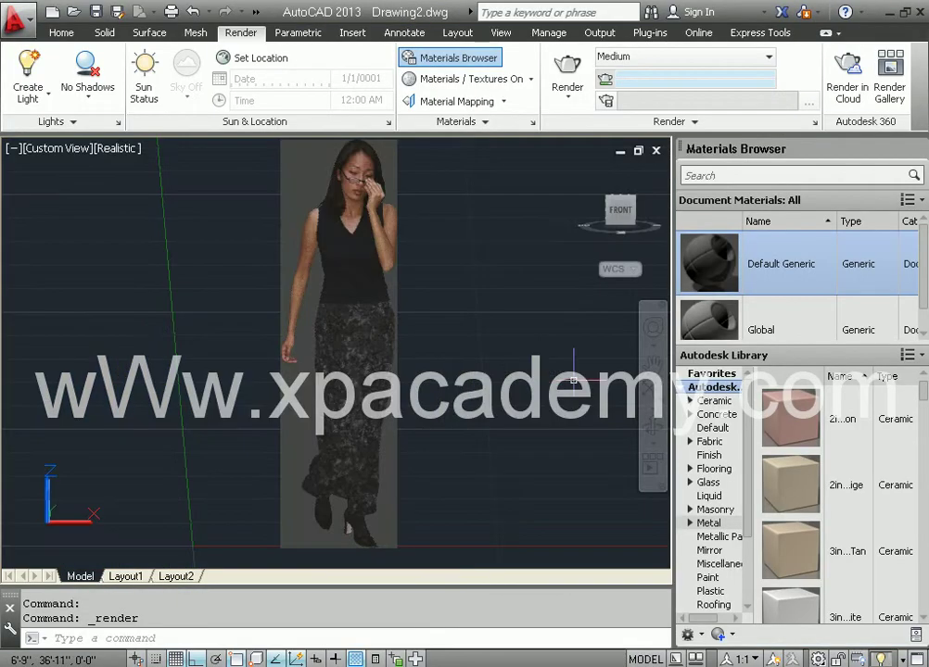
middle_drag(531, 379, 501, 385)
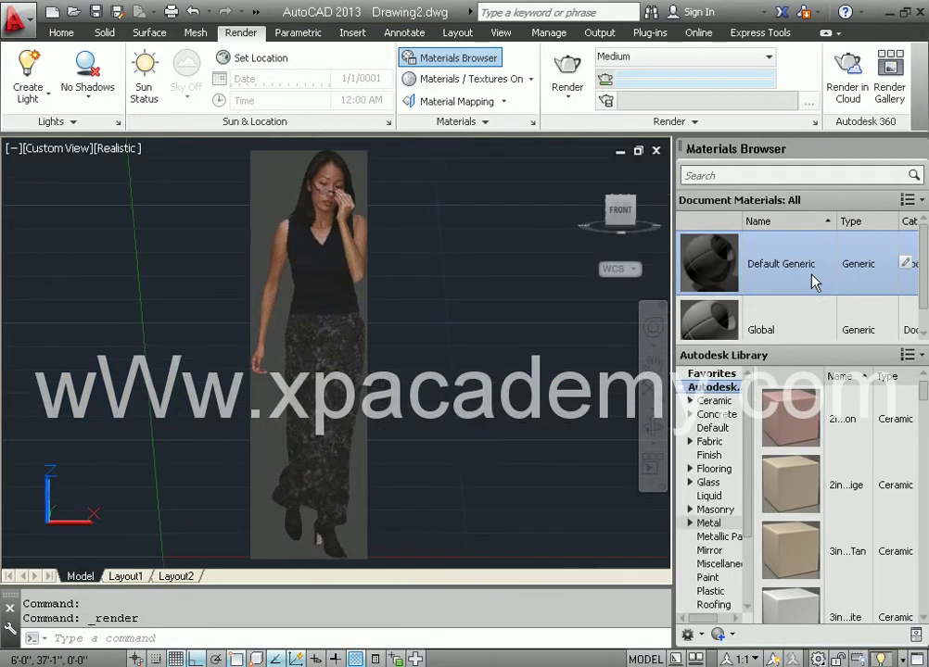
click(907, 265)
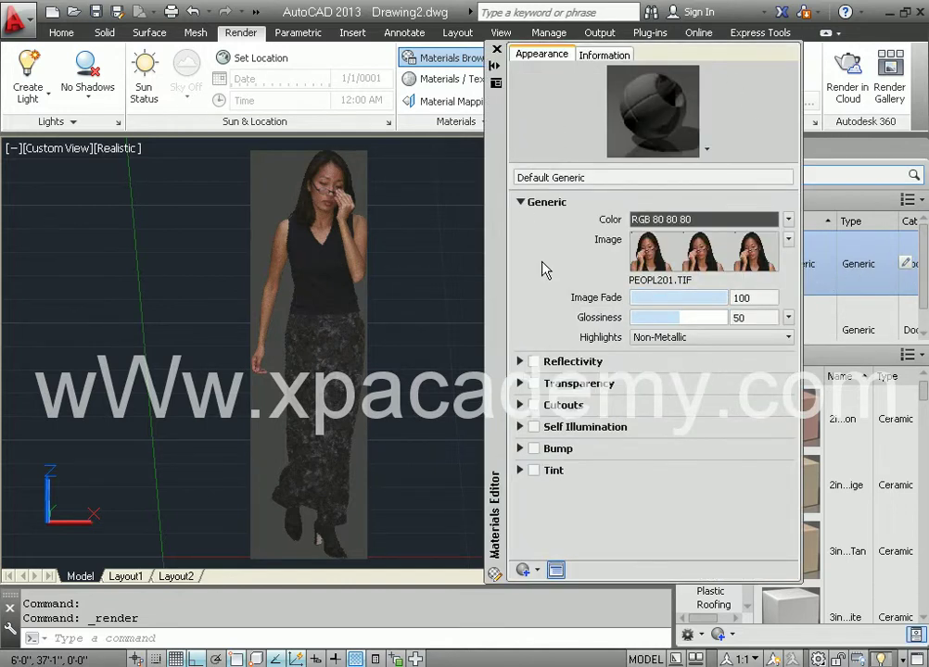
click(533, 405)
click(542, 433)
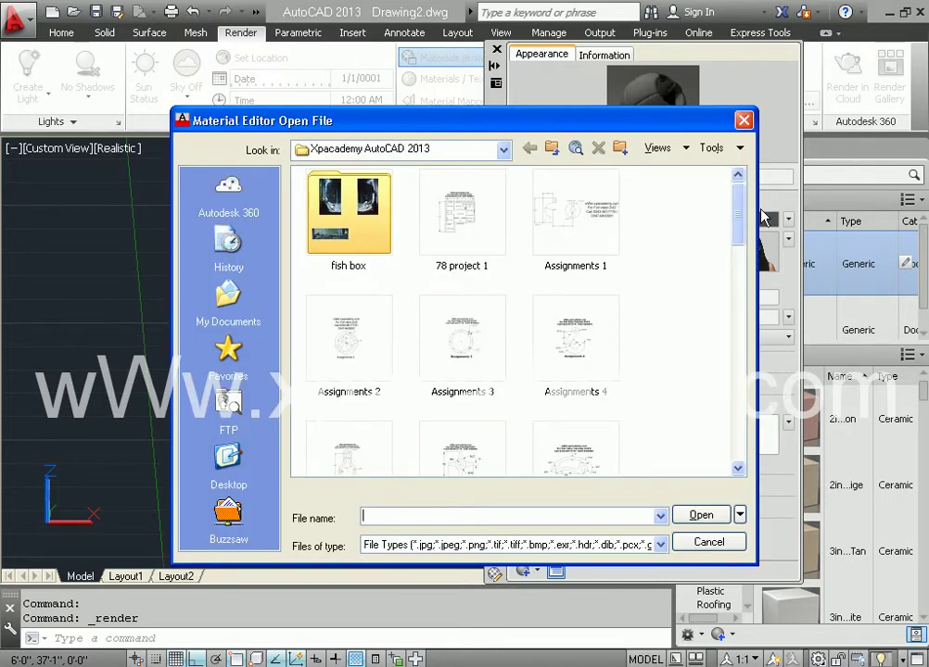
drag(737, 213, 738, 376)
click(463, 318)
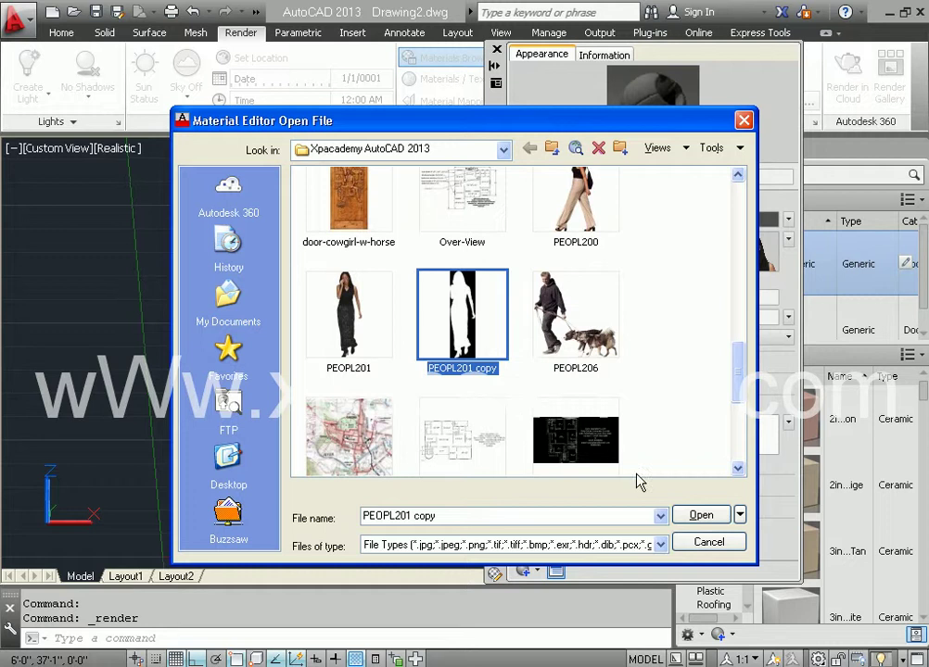
click(699, 515)
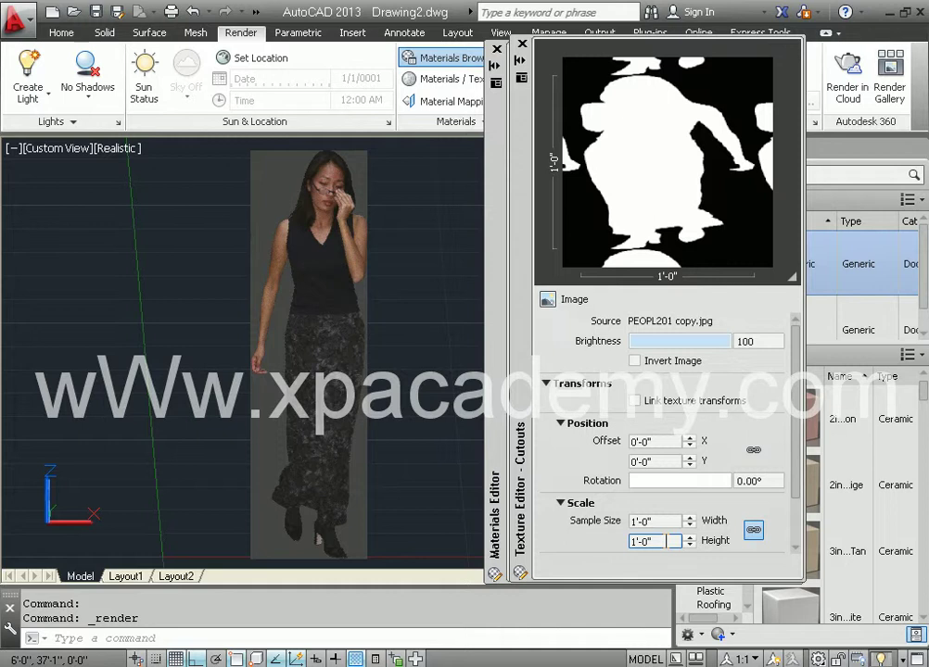
Unlink the cutout texture's sample width and height, set them to 2' wide and 7' high, and close the texture and material editors.
double_click(632, 542)
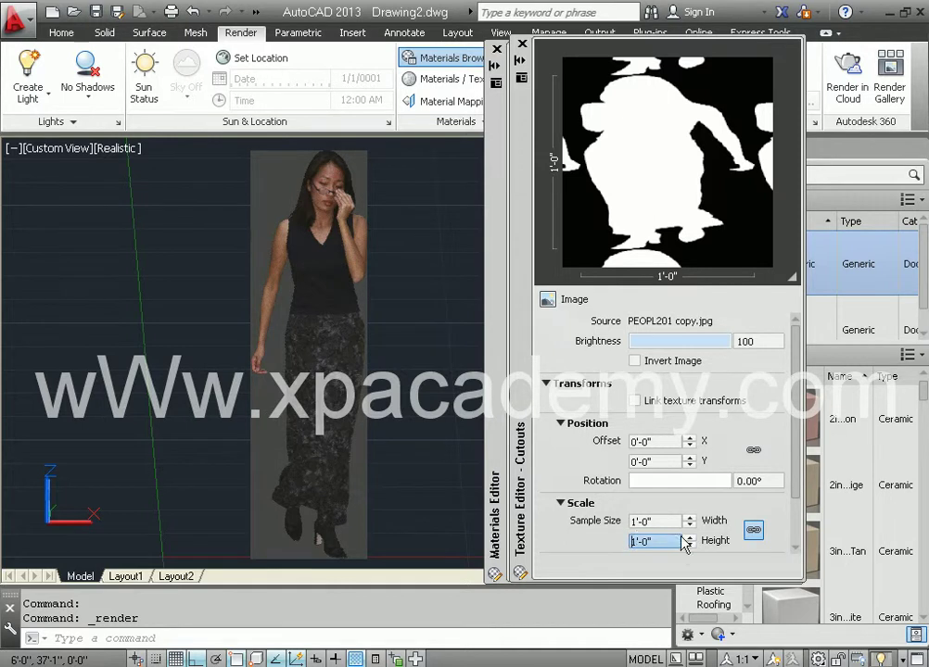
click(761, 537)
double_click(656, 541)
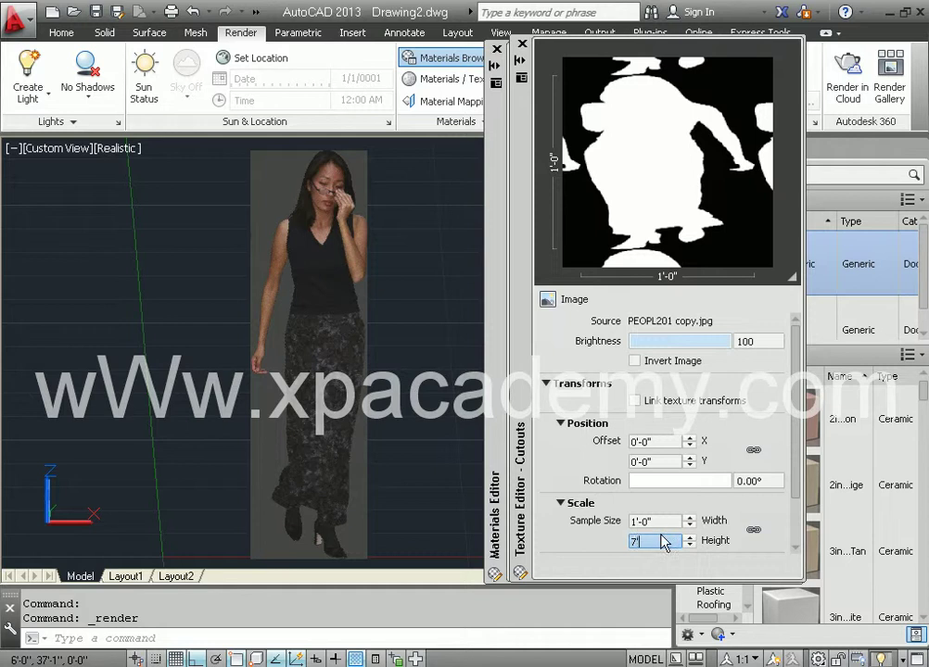
text(7')
double_click(665, 521)
text(2')
key(Tab)
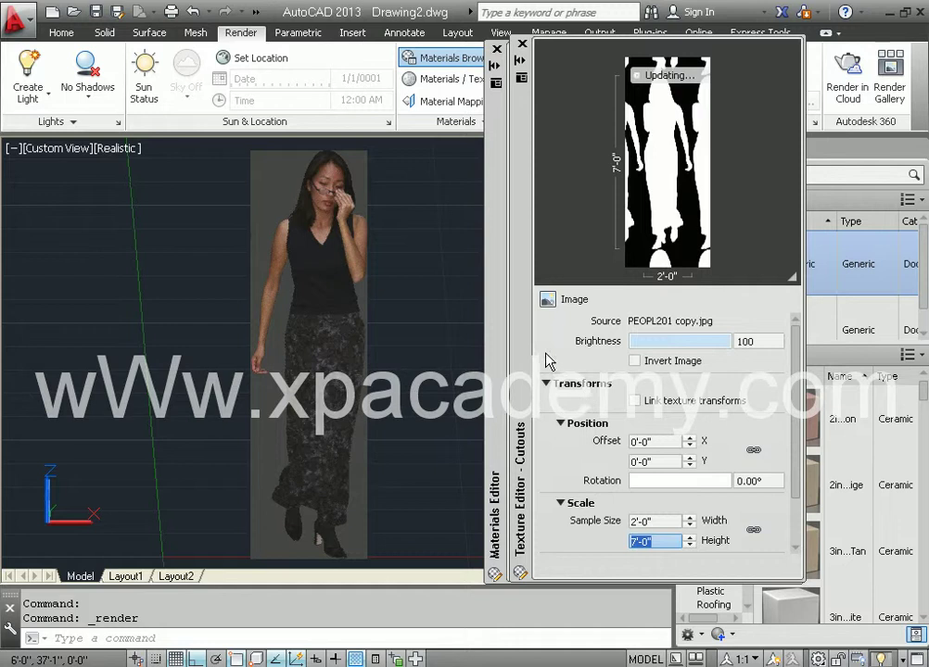
click(523, 45)
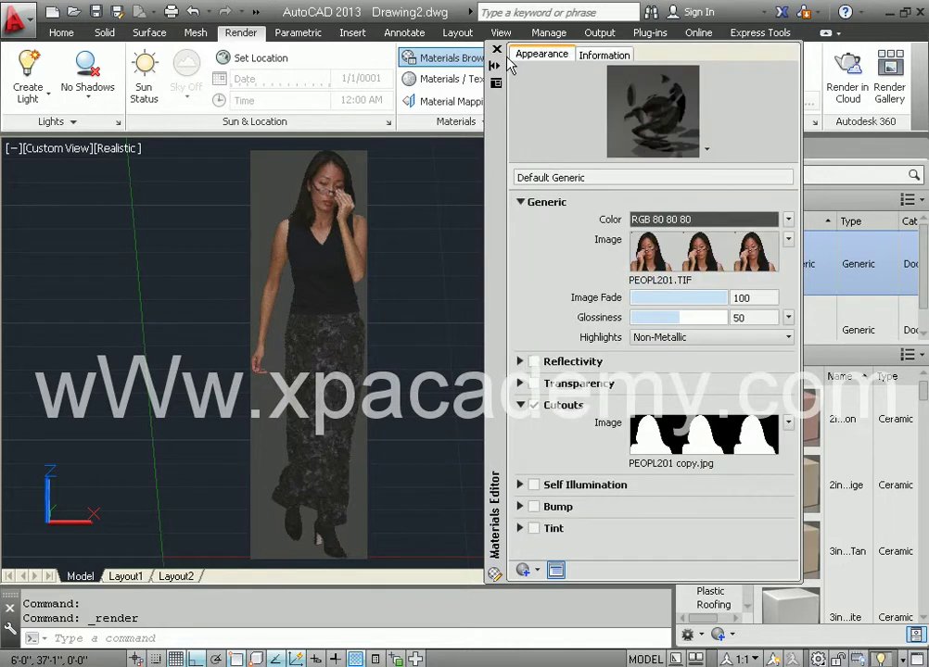
click(496, 49)
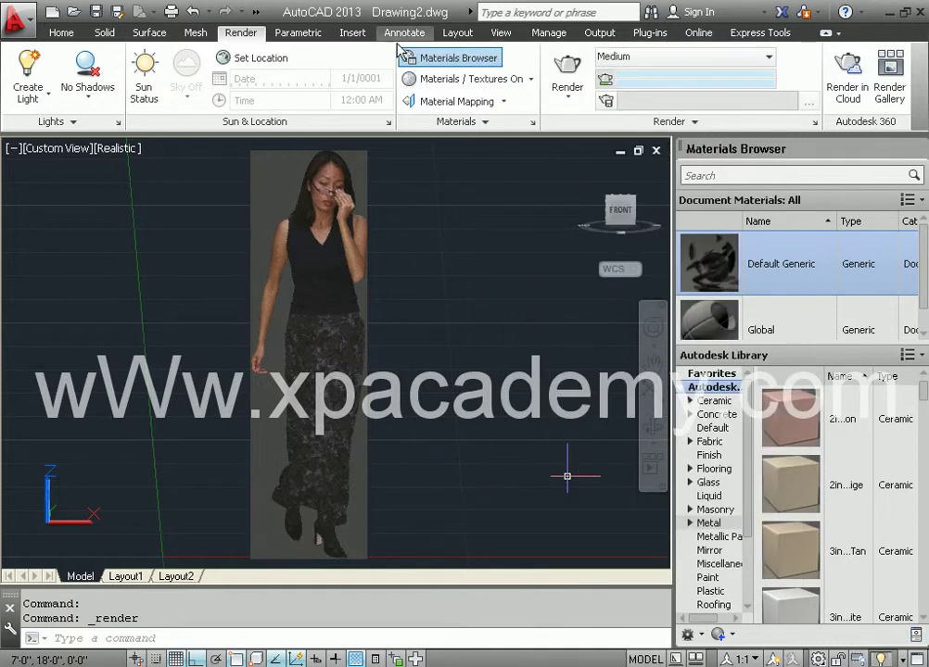
Render the current view, compare the new render with the previous one in the render history, and close the render window.
click(574, 70)
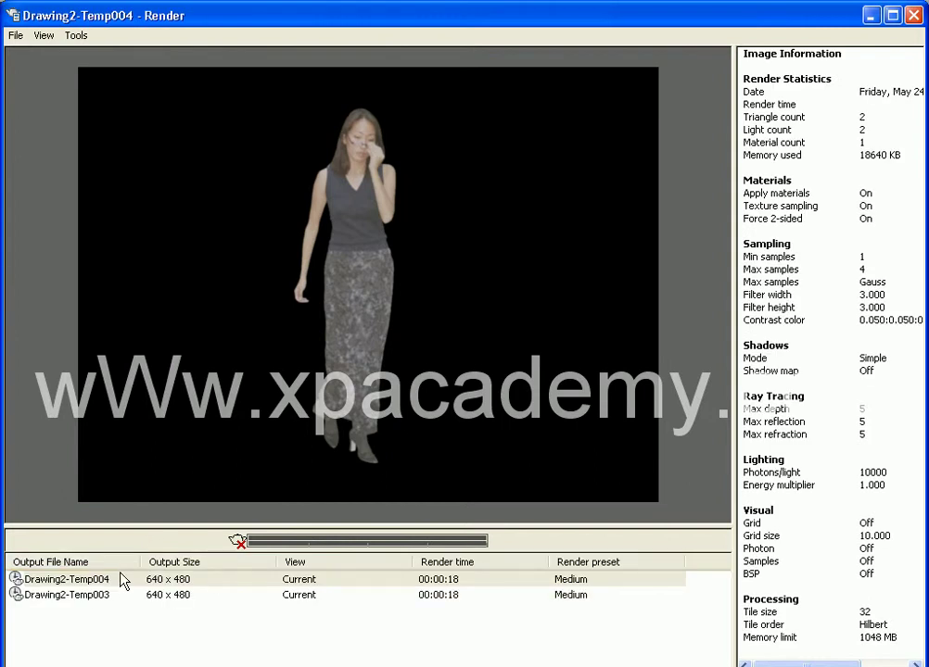
click(74, 595)
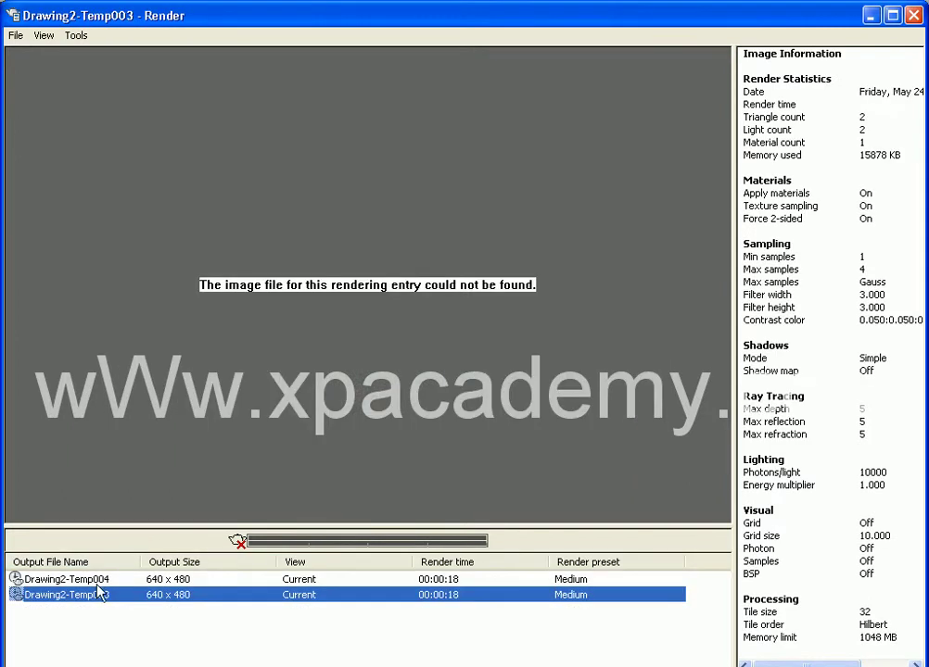
click(97, 582)
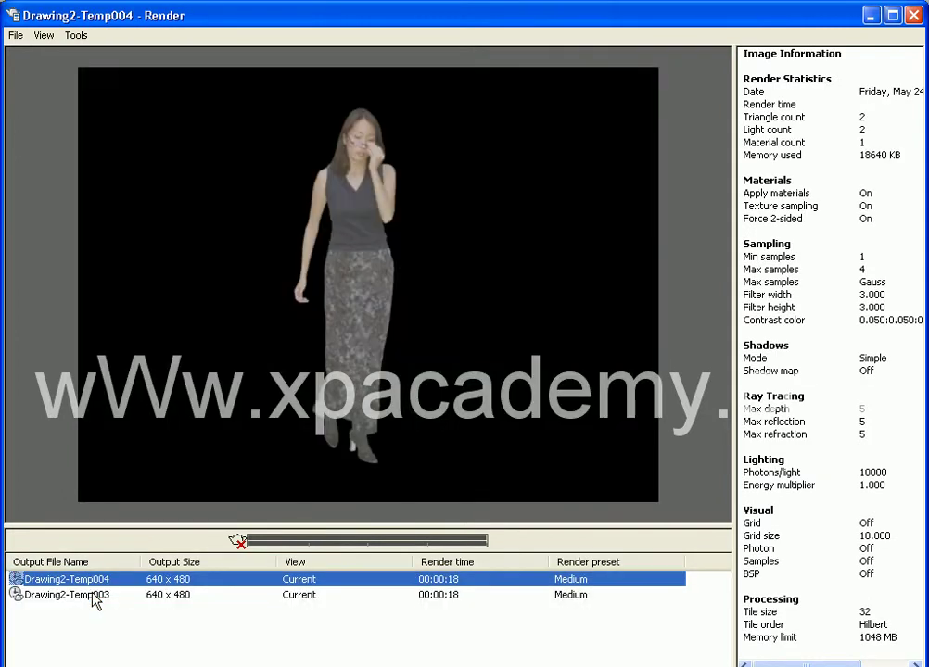
click(92, 594)
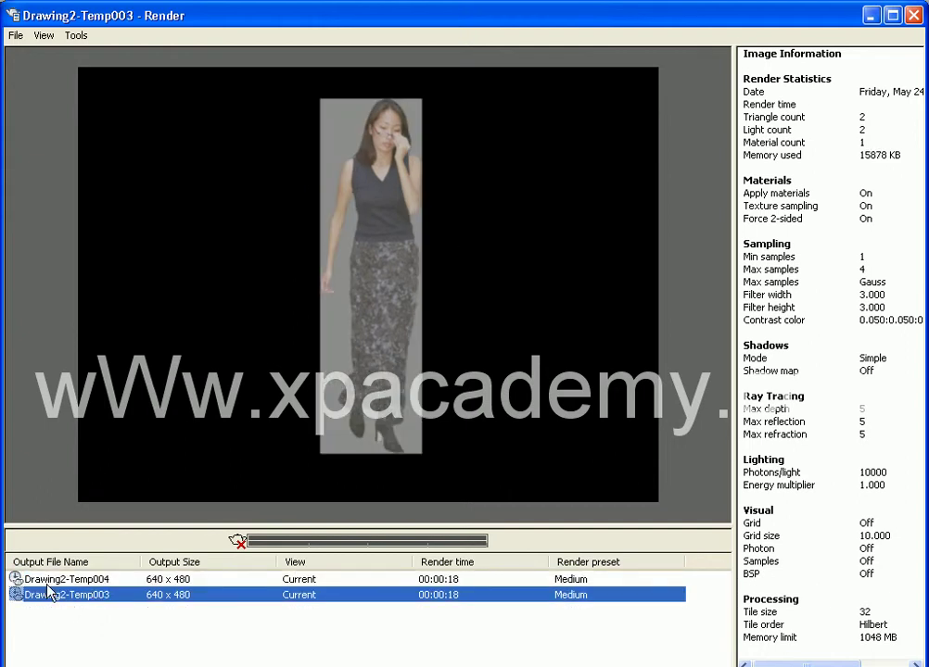
key(Up)
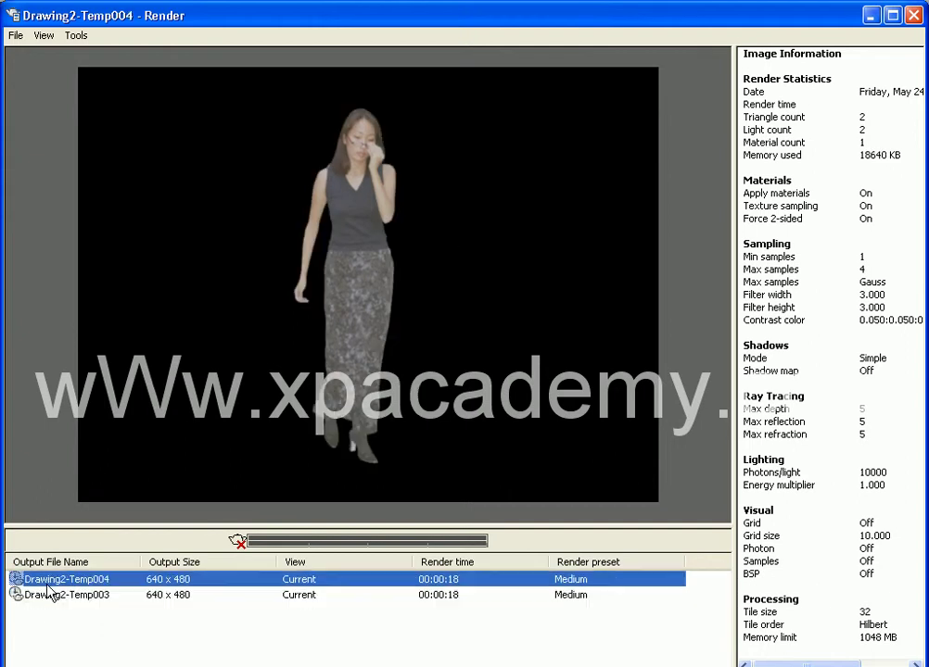
click(914, 15)
middle_drag(405, 394, 466, 305)
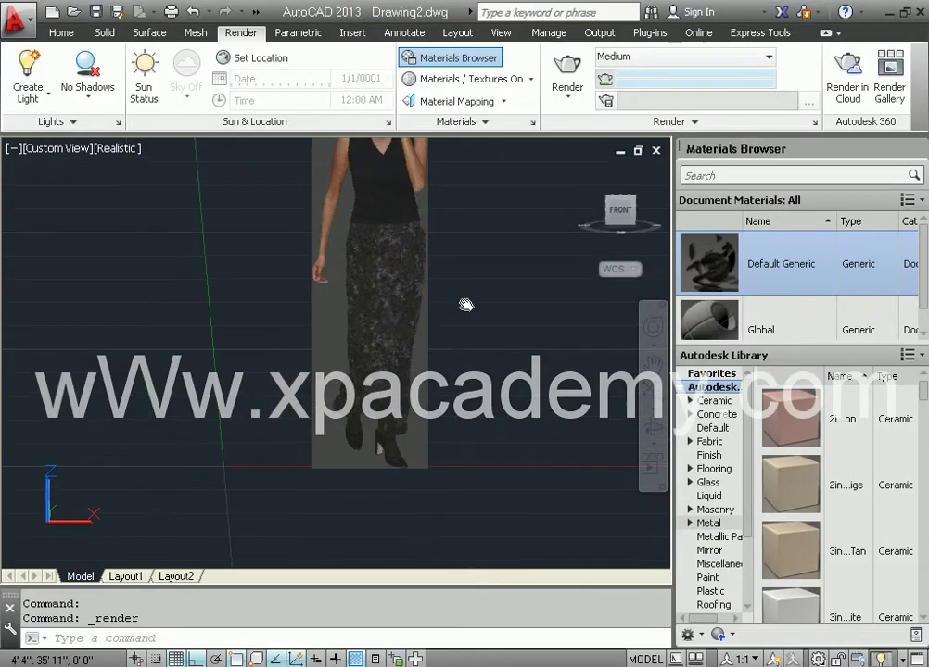
Return to the home view and draw a large rectangular planar surface on the ground around the base of the standing figure.
scroll(441, 335, down, 2)
middle_drag(433, 346, 366, 382)
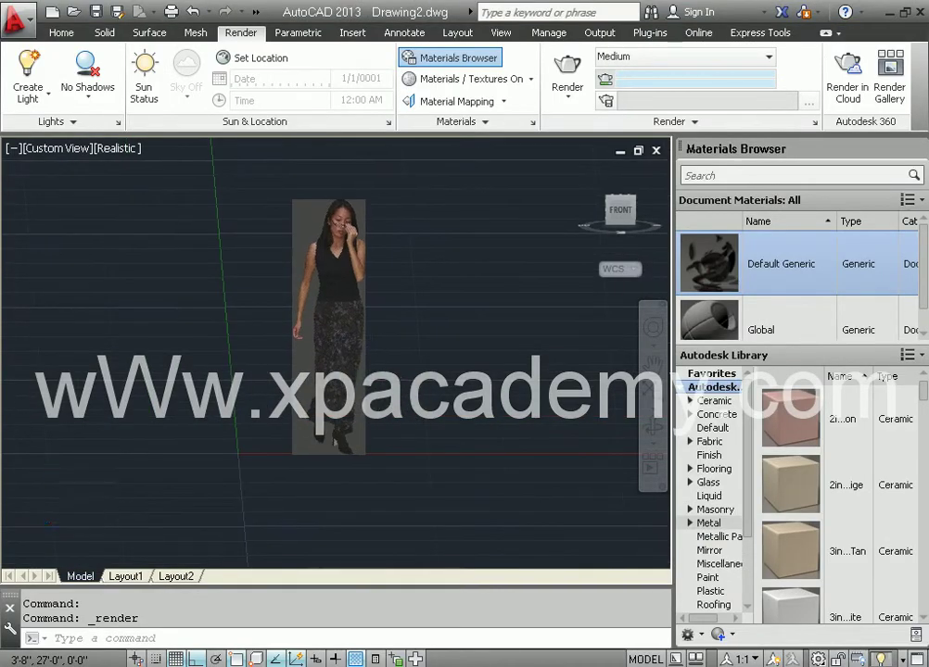
scroll(334, 317, down, 3)
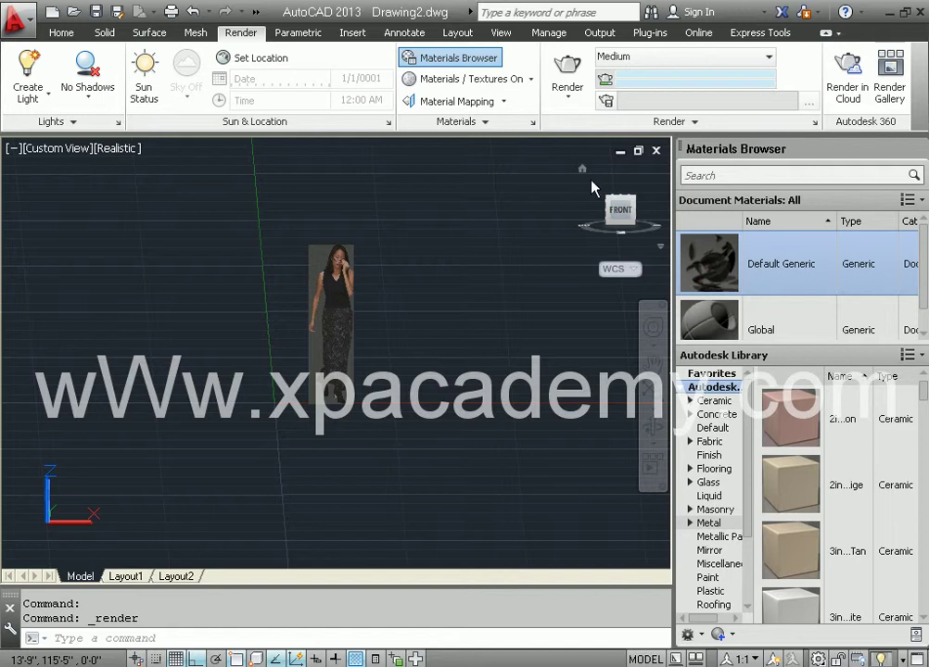
click(582, 171)
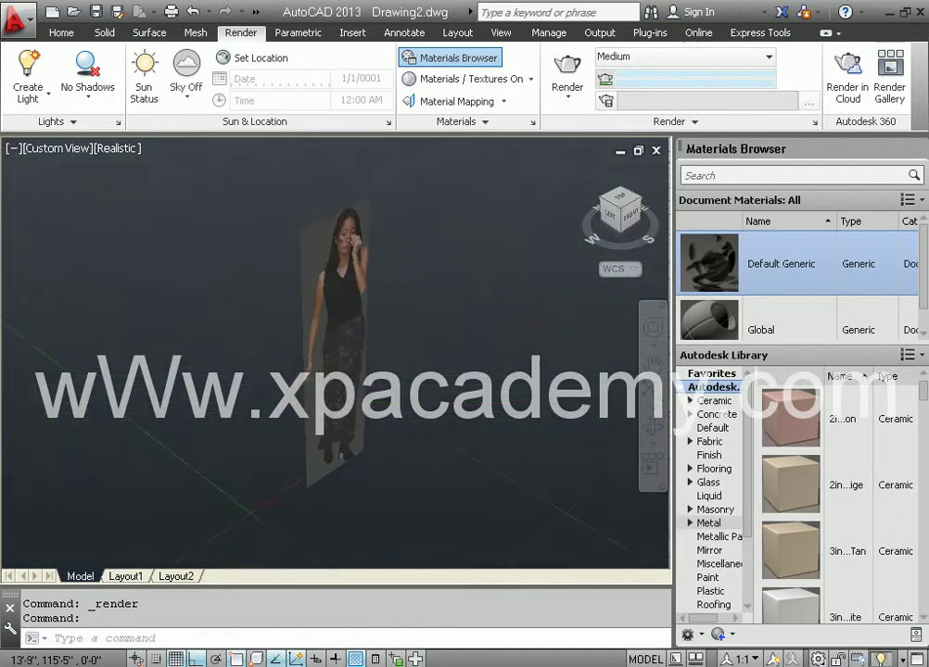
click(61, 34)
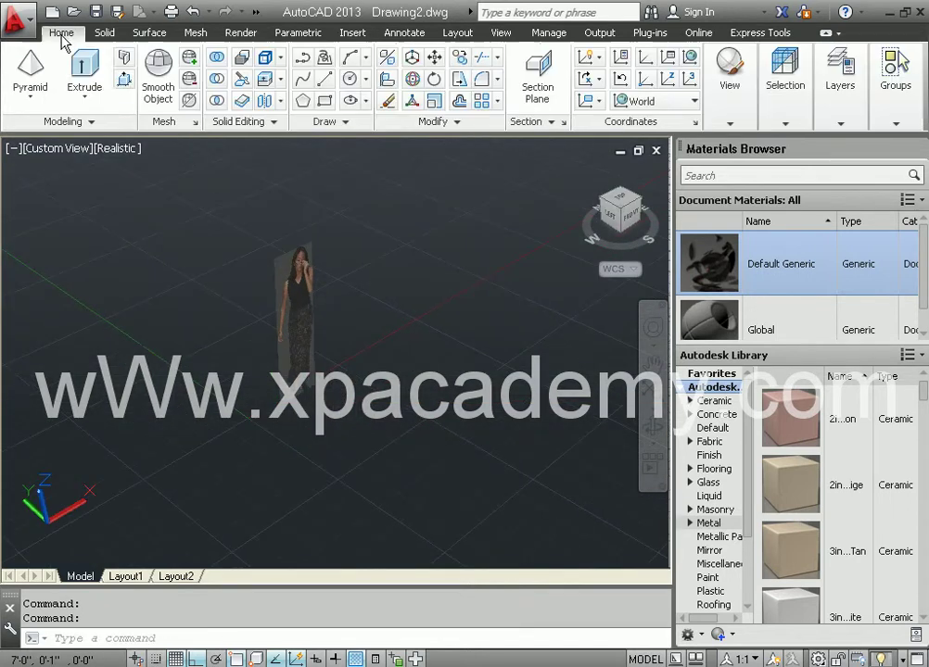
click(149, 34)
click(38, 59)
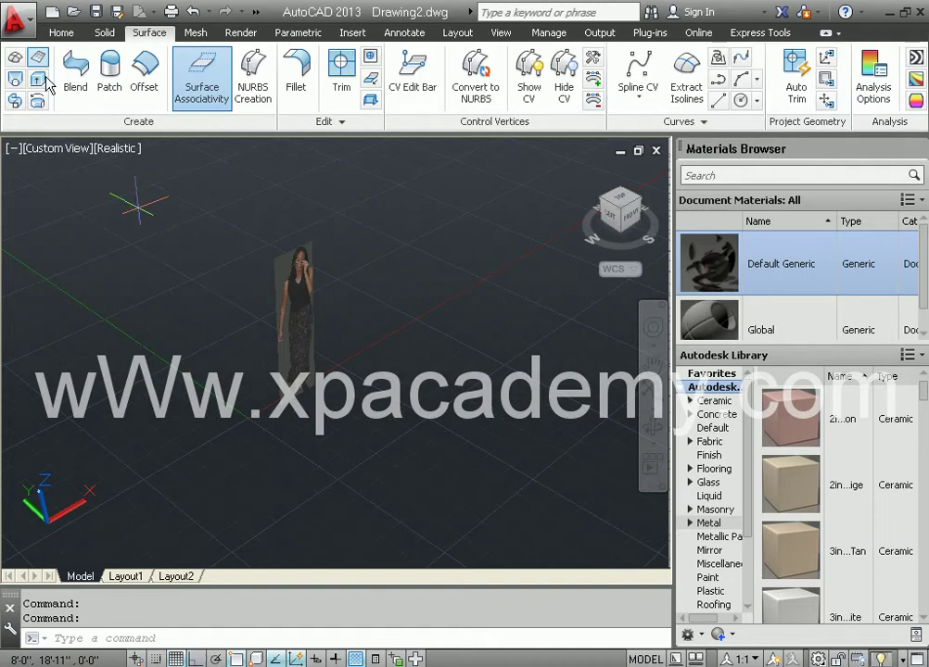
scroll(141, 346, down, 1)
middle_drag(143, 349, 203, 273)
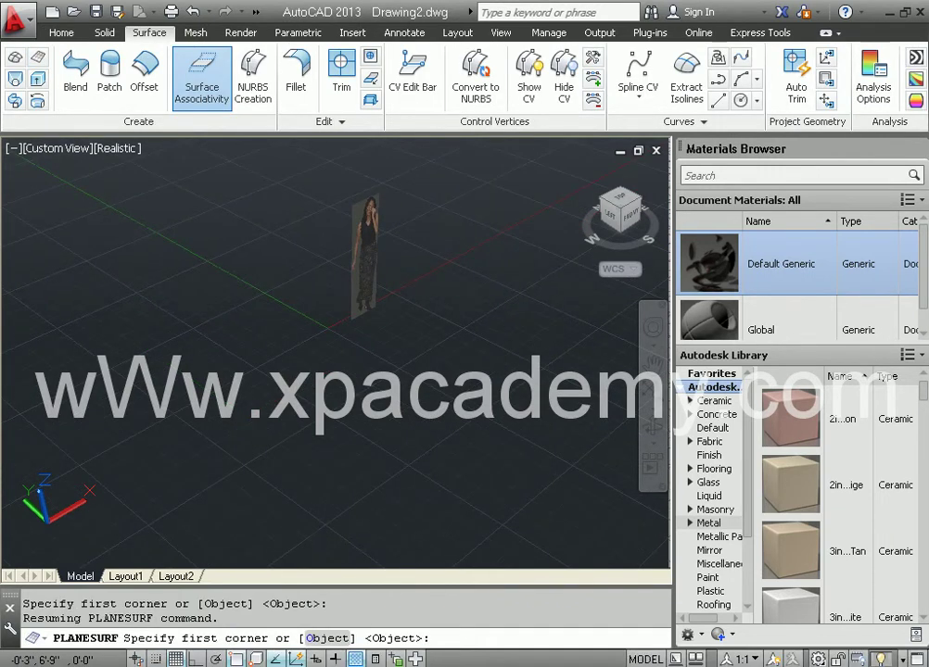
click(47, 297)
scroll(543, 327, down, 1)
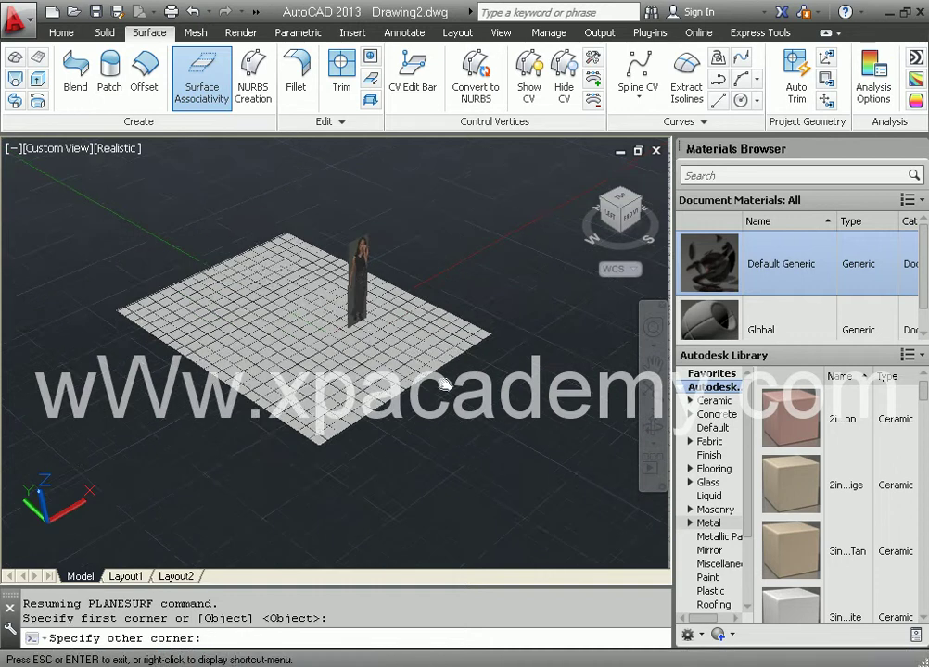
middle_drag(543, 327, 459, 381)
click(494, 322)
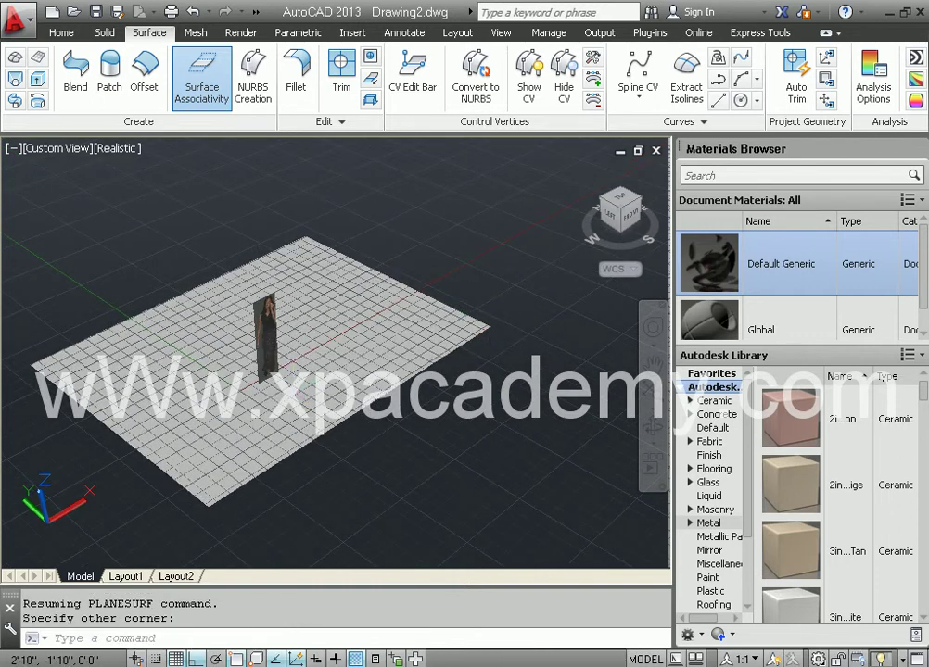
Frame the figure from a closer front angle, render the view with the ground surface, and close the render window.
scroll(342, 395, up, 1)
scroll(316, 348, up, 1)
middle_drag(315, 348, 523, 359)
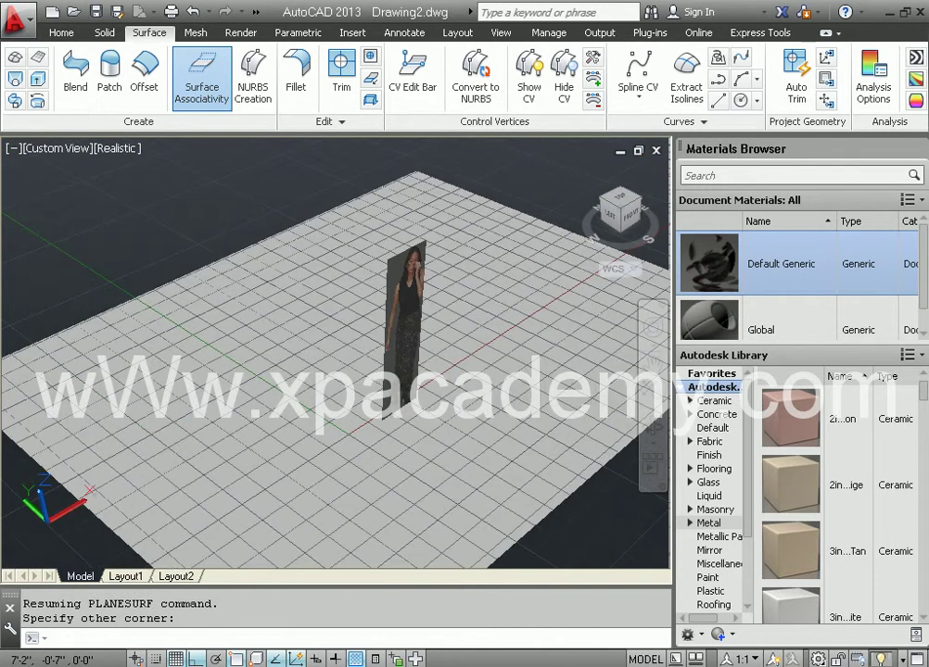
shift+middle_drag(438, 428, 417, 398)
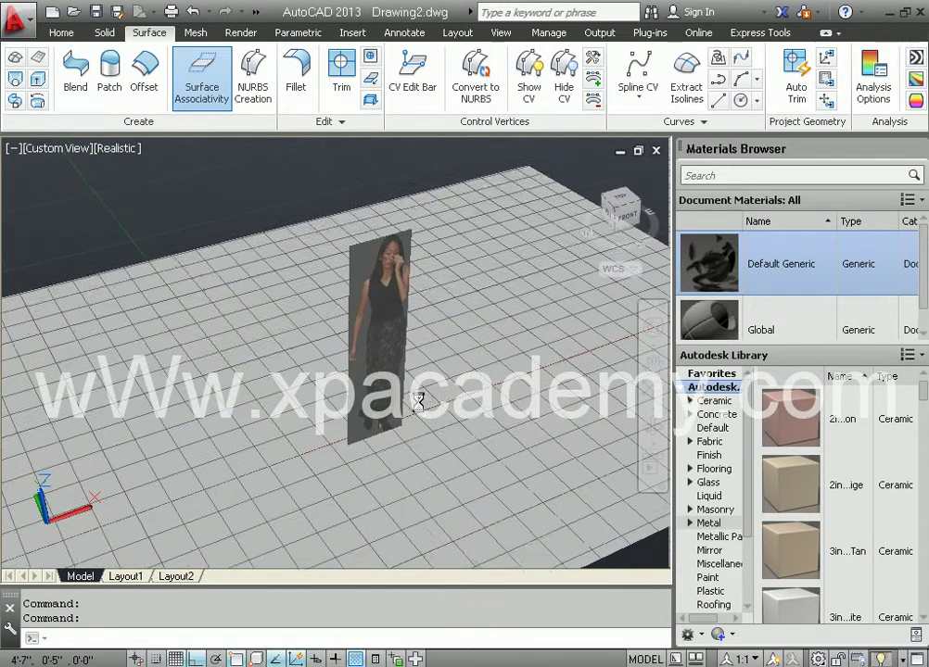
click(247, 34)
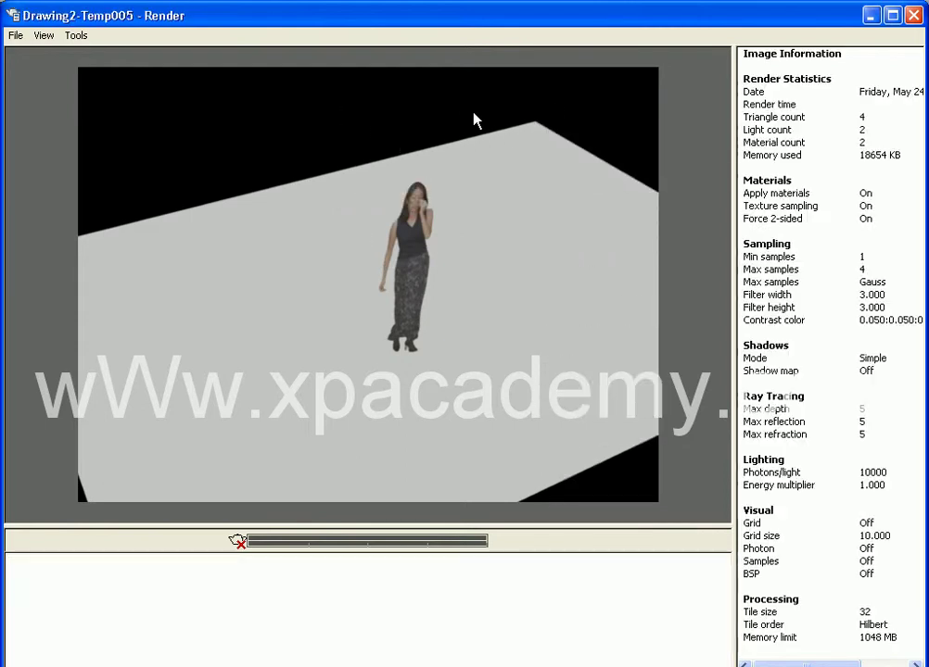
click(914, 18)
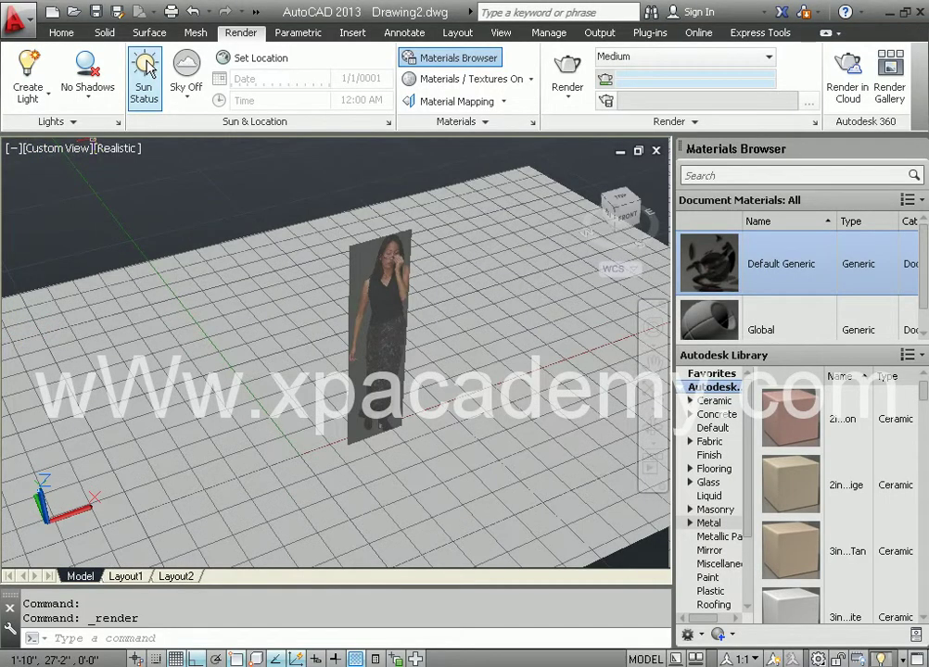
Turn on the sun and set the sky to Sky Background and Illumination.
click(143, 87)
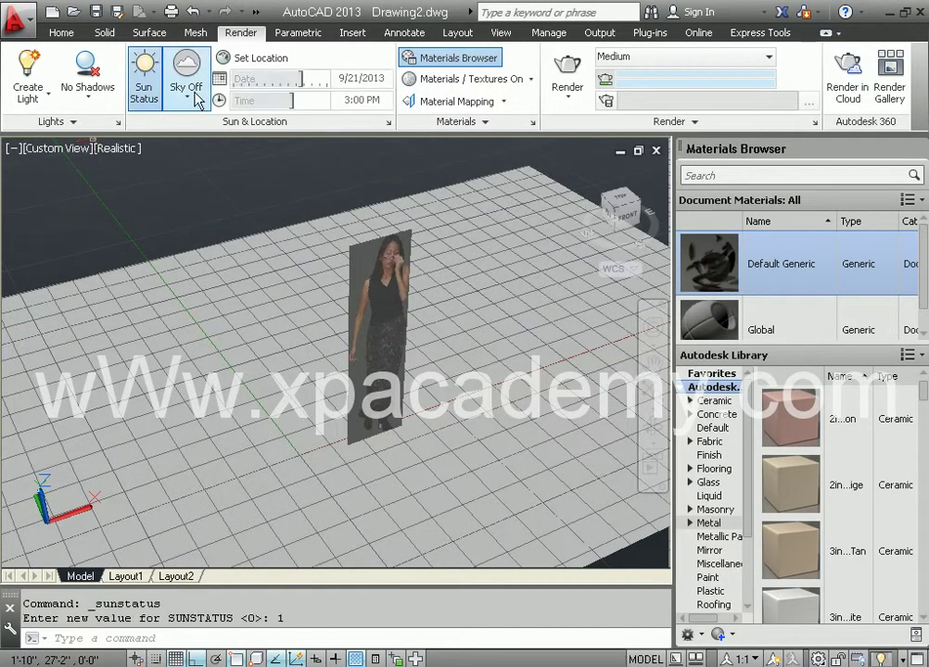
click(186, 93)
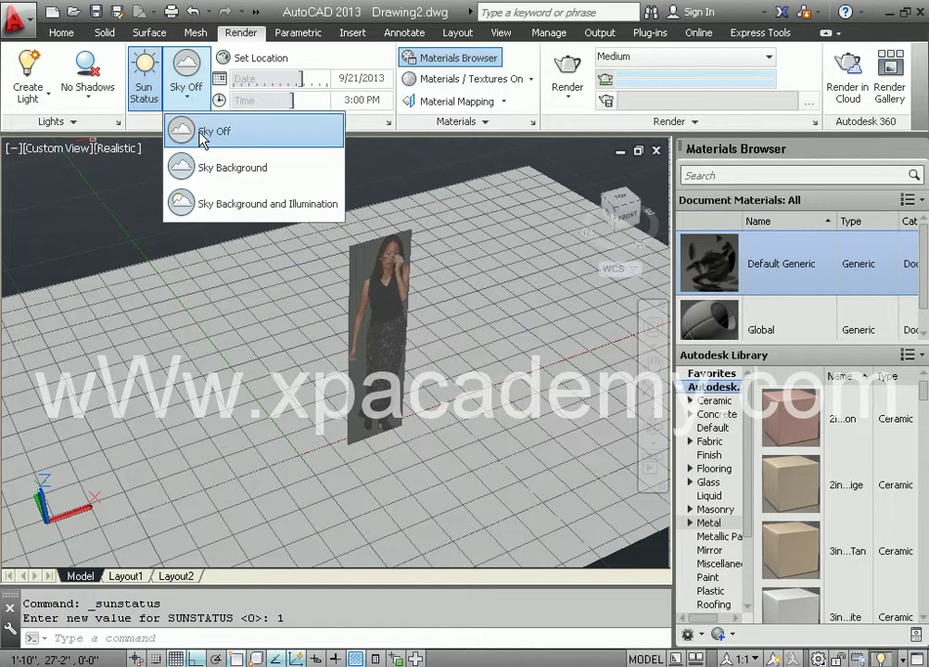
click(232, 205)
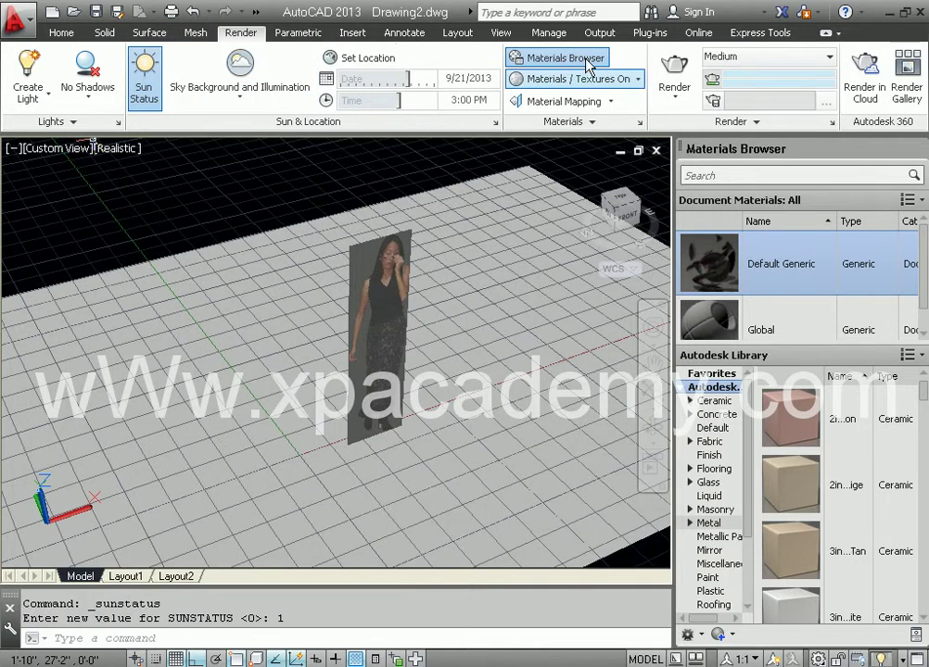
Lower the viewing angle, render the sunlit scene to check the figure's shadow, and close the render window.
shift+middle_drag(468, 304, 449, 284)
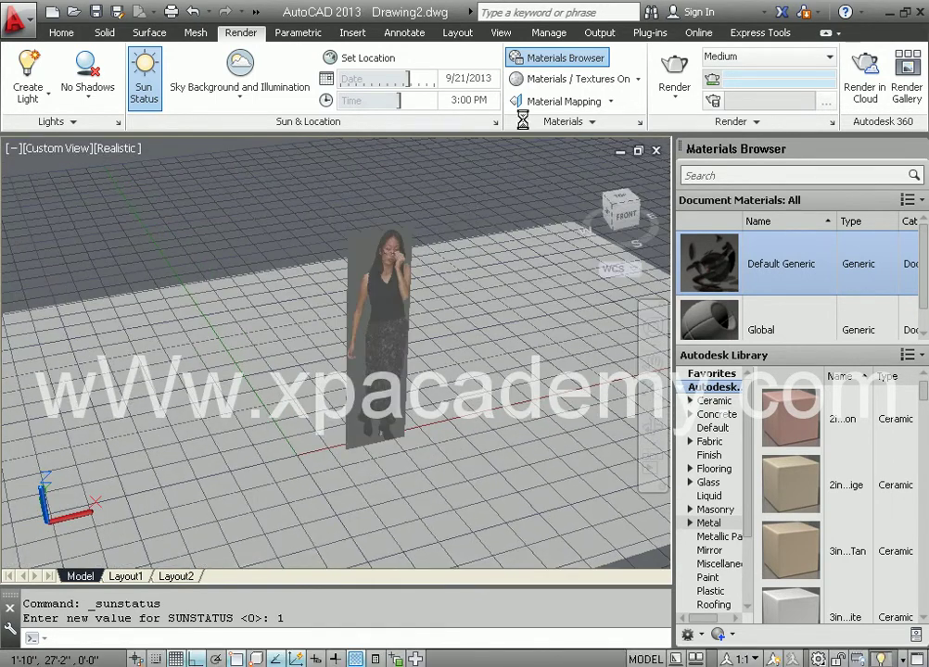
click(671, 81)
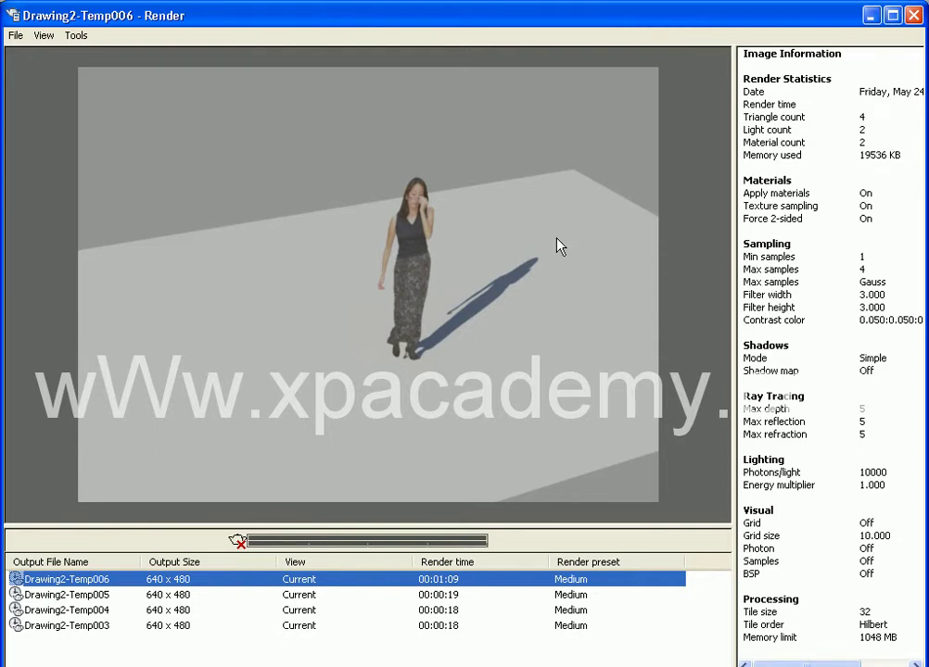
click(913, 15)
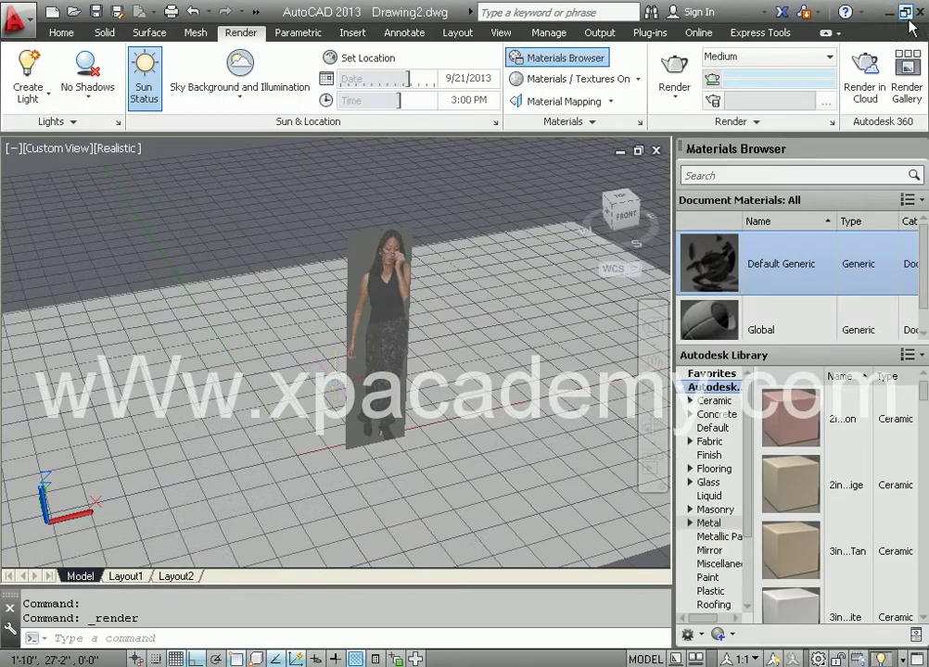
Draw a second rectangular planar surface, 5' wide, on the empty area beside the ground surface.
middle_drag(334, 381, 411, 348)
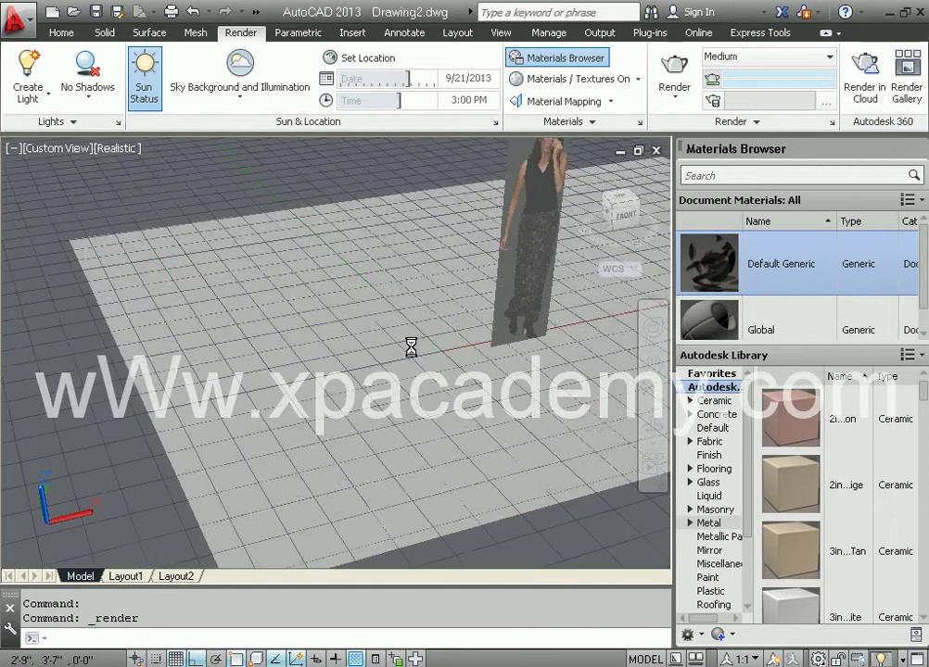
scroll(318, 371, down, 3)
middle_drag(310, 400, 409, 401)
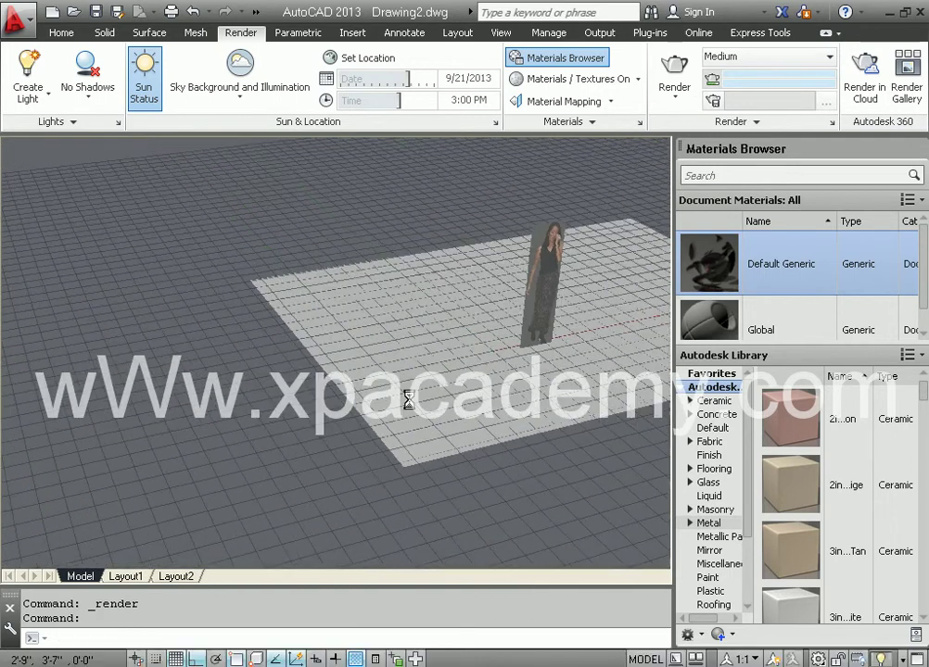
key(Escape)
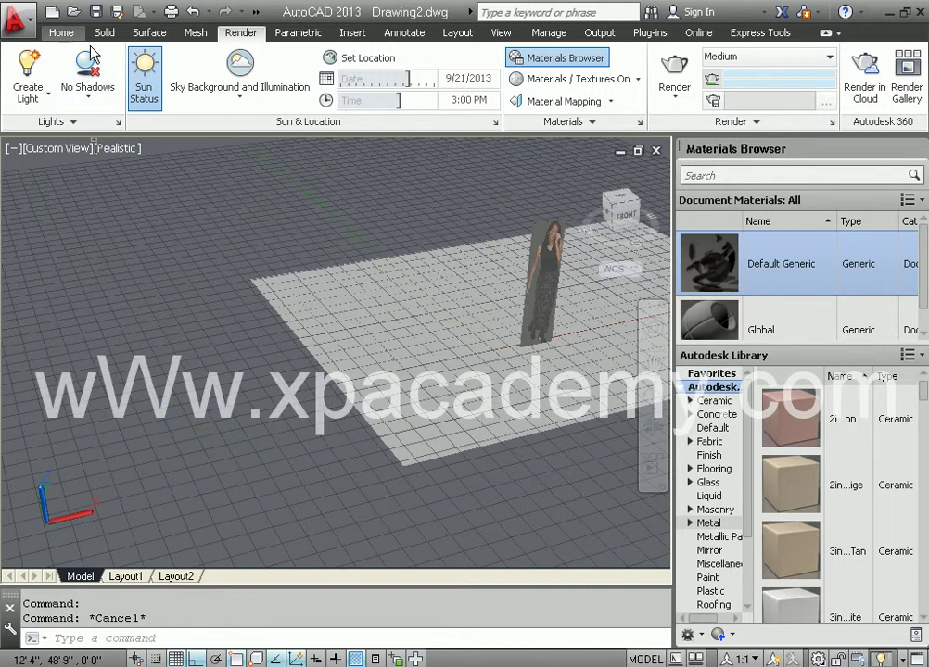
click(61, 34)
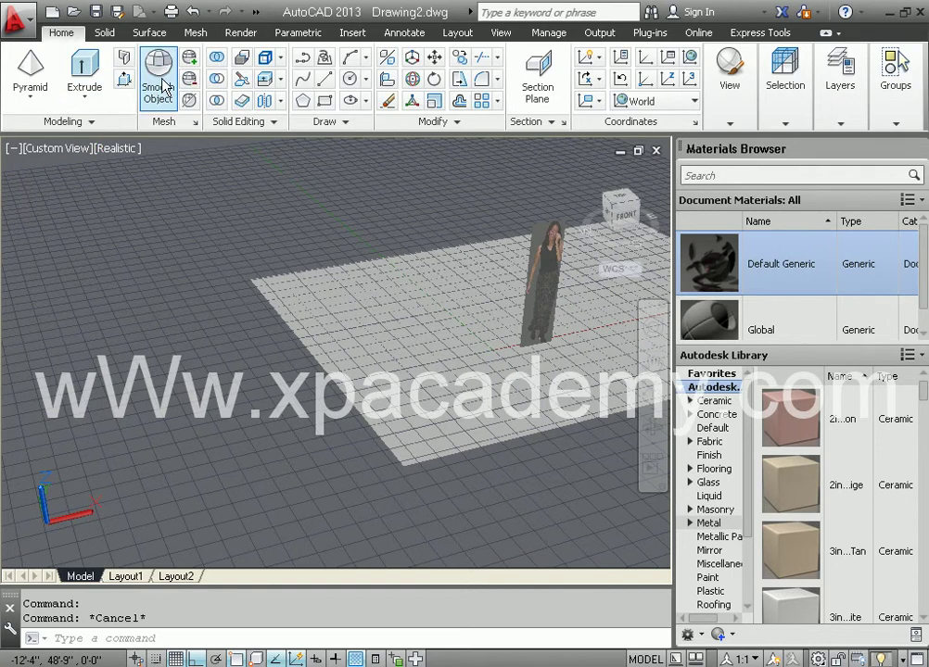
click(153, 35)
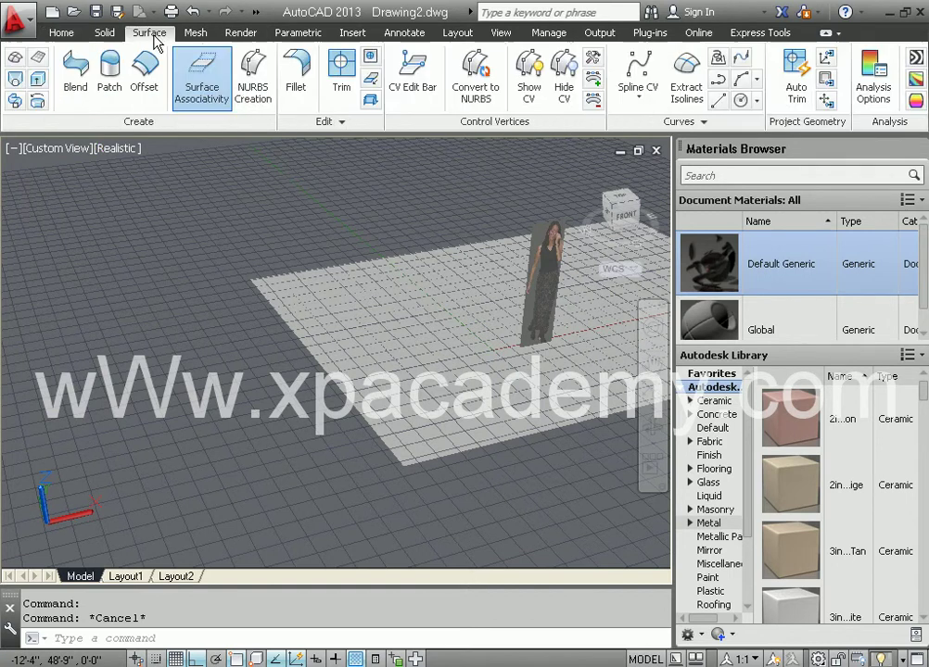
click(38, 58)
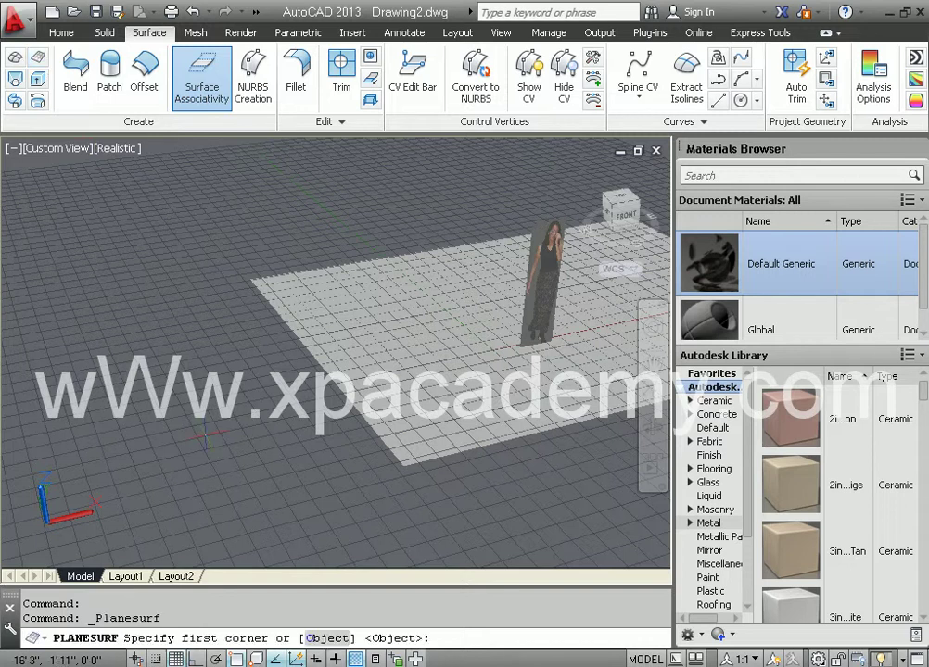
click(128, 510)
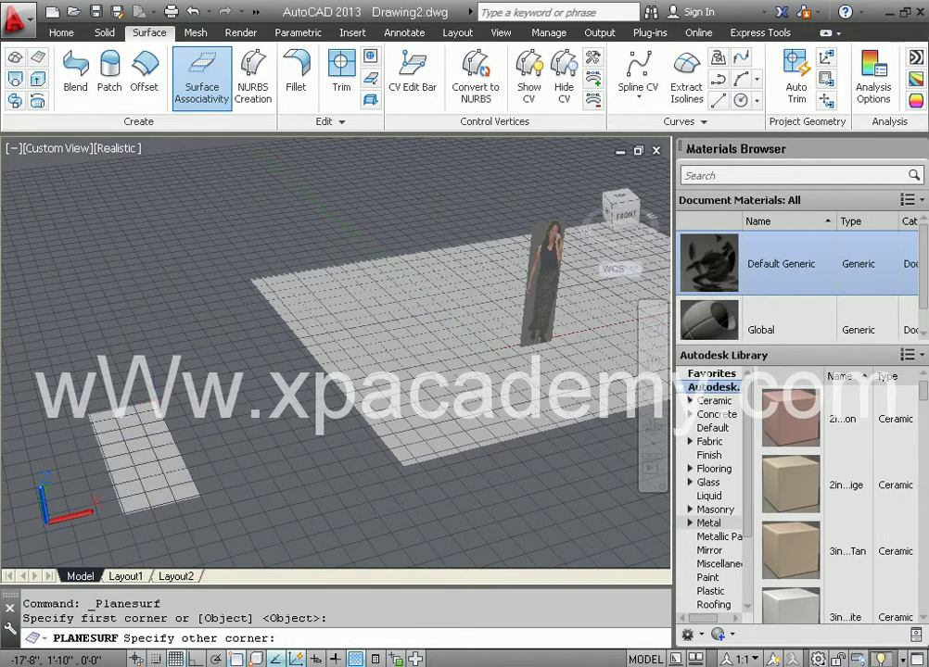
text(@)
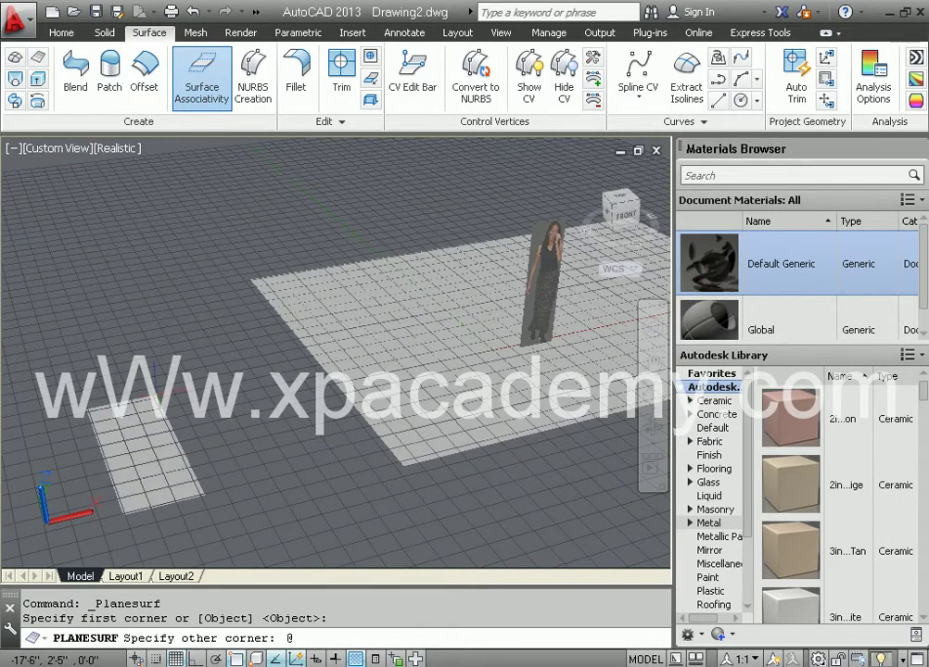
text(5)
key(Return)
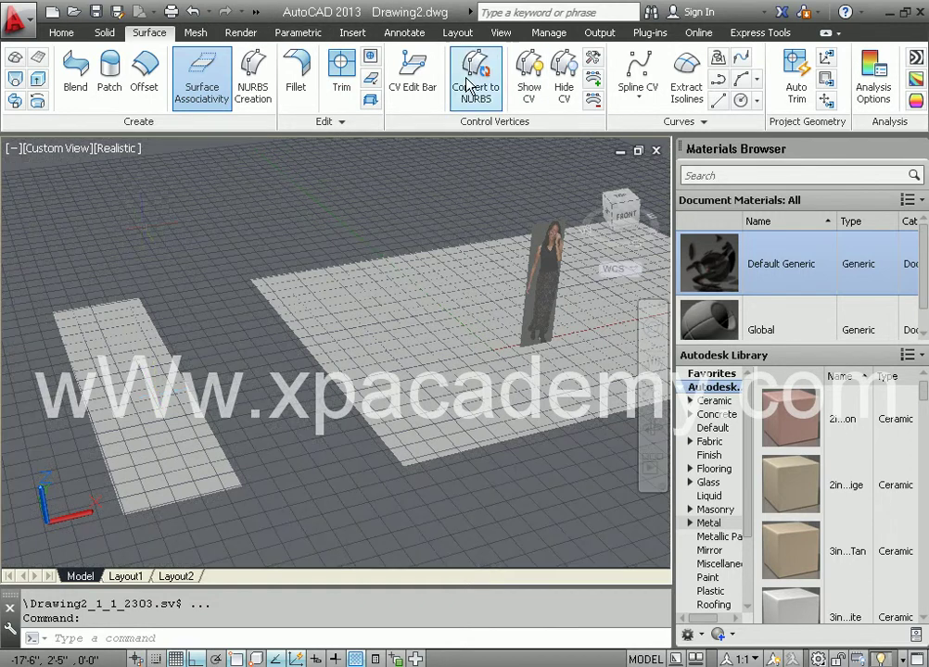
key(Escape)
Stand the new planar surface upright by 3D-rotating it 90° about the X axis through its front corner.
click(61, 33)
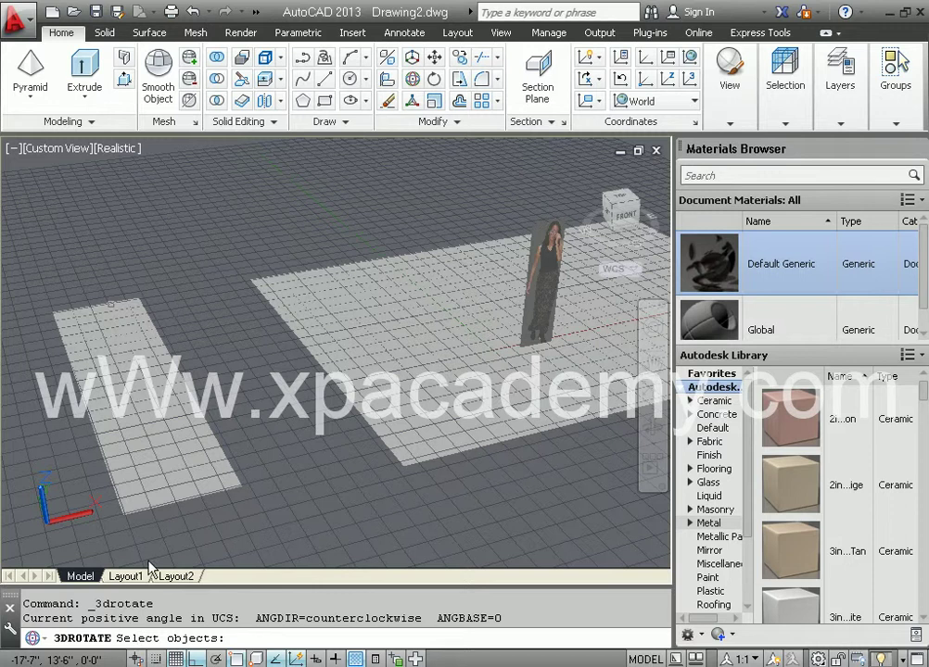
click(140, 509)
click(134, 508)
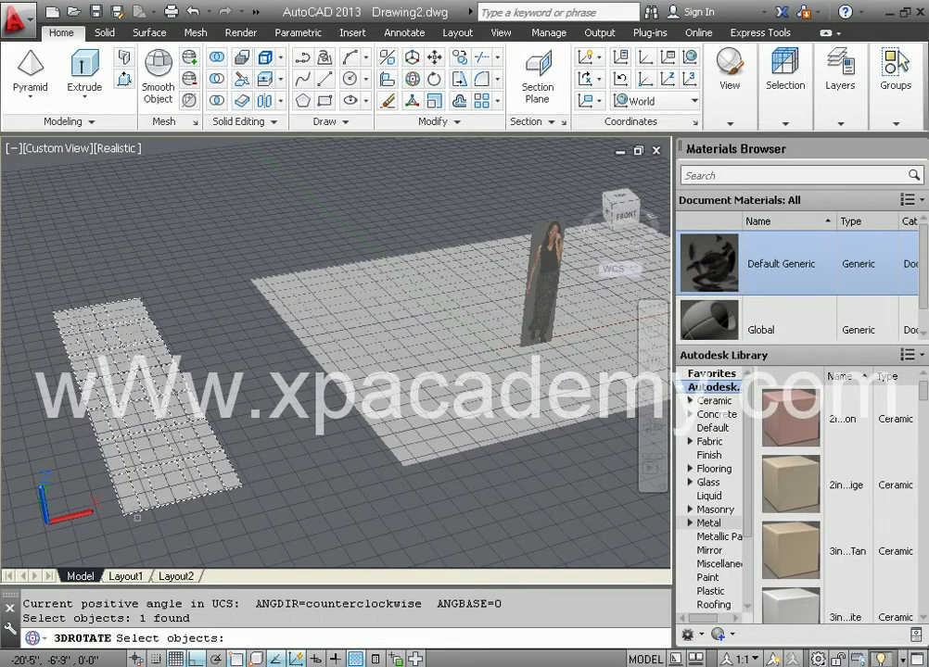
key(Return)
click(122, 509)
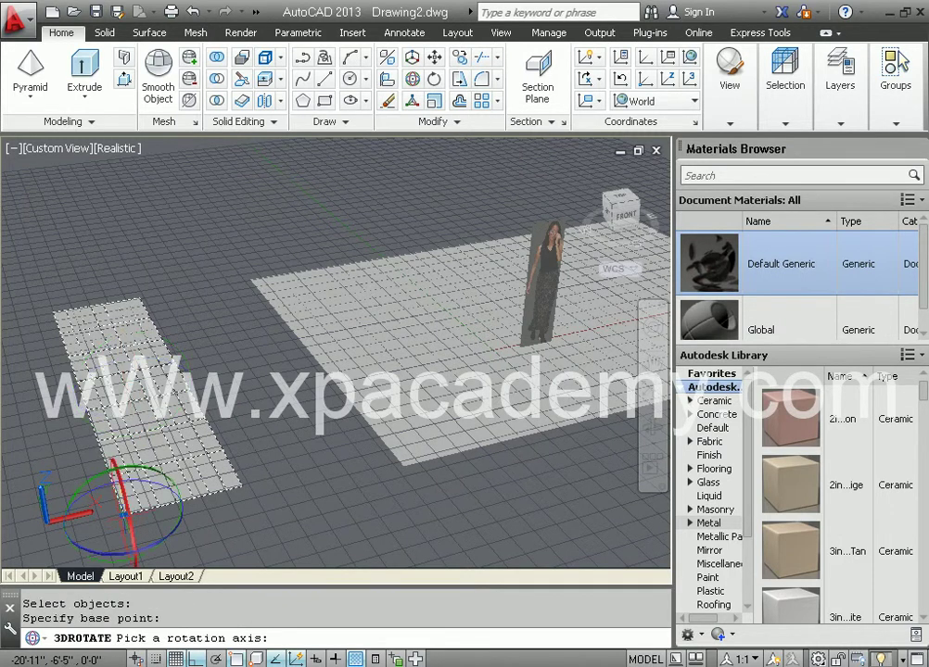
click(120, 491)
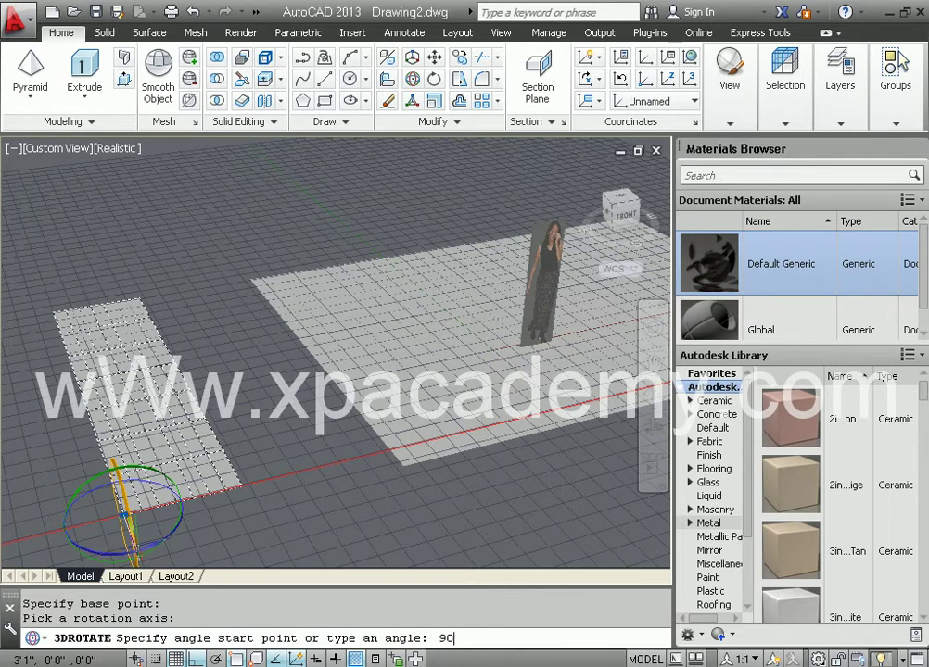
key(Return)
scroll(222, 466, down, 2)
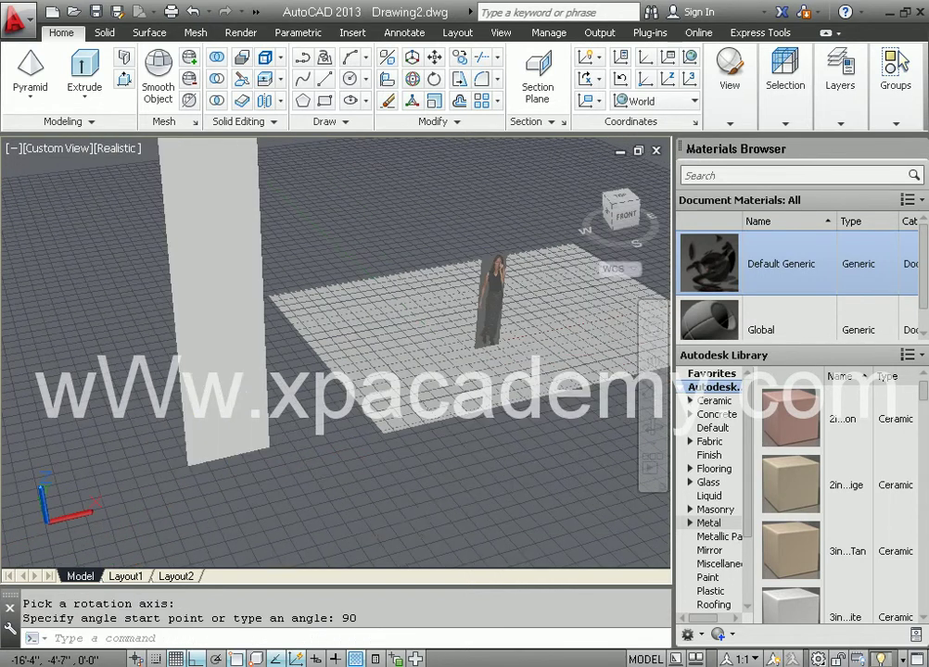
Switch to the file explorer and open the Tree folder inside Textures best on the D: drive.
scroll(263, 508, up, 2)
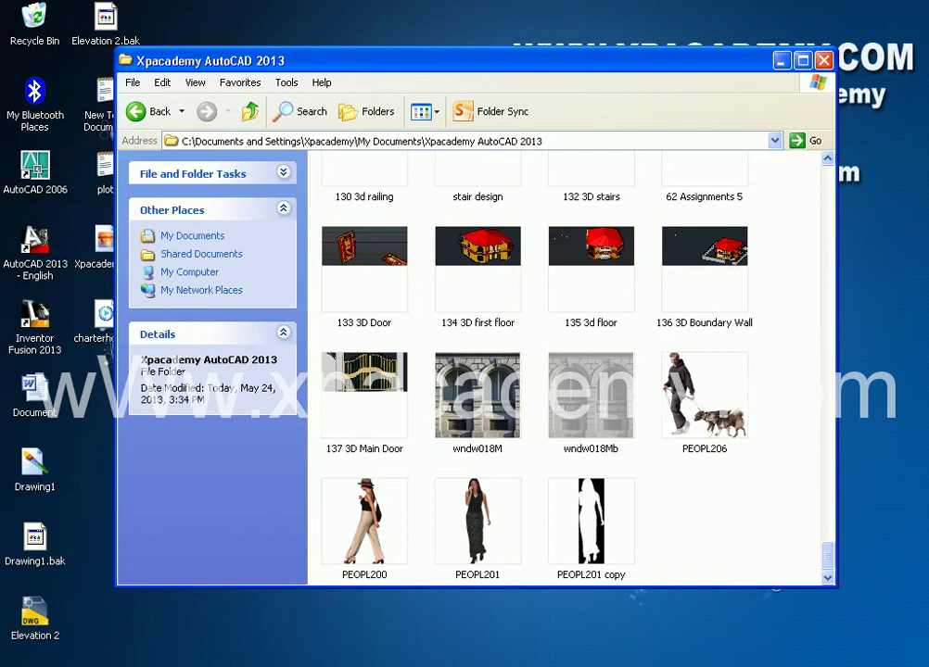
scroll(653, 519, up, 10)
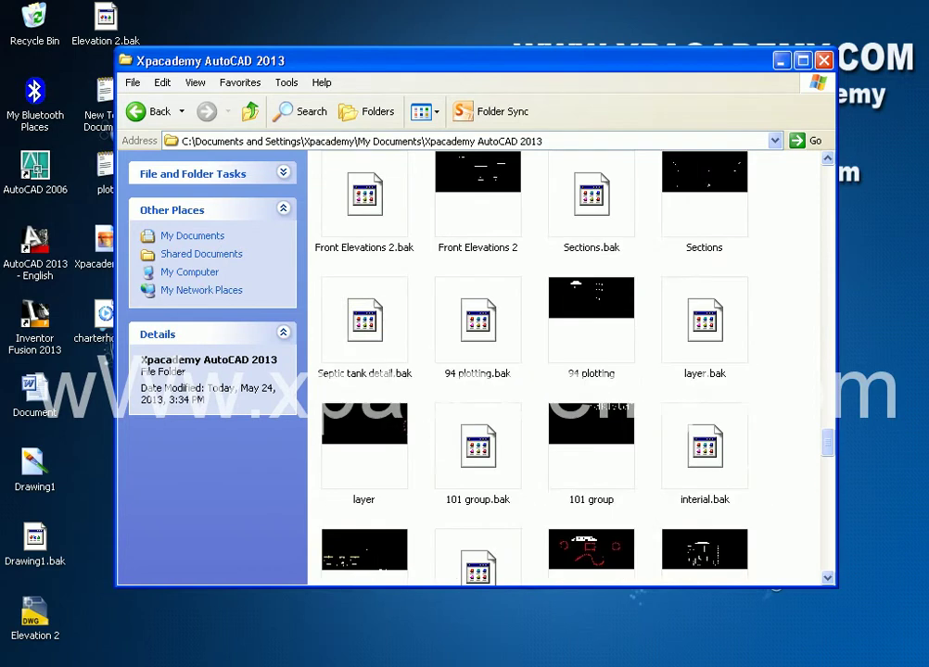
click(39, 665)
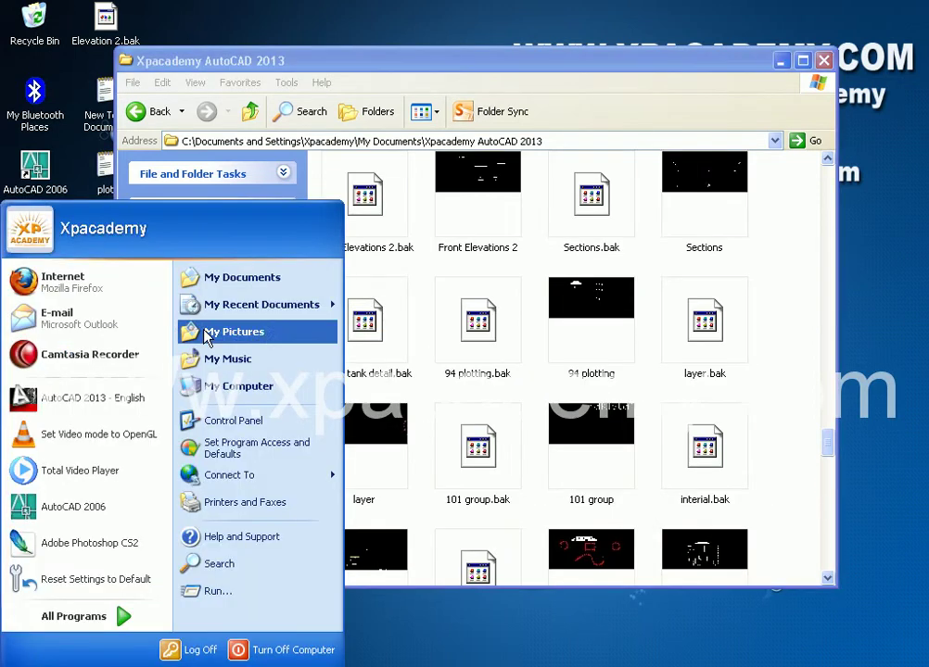
click(250, 387)
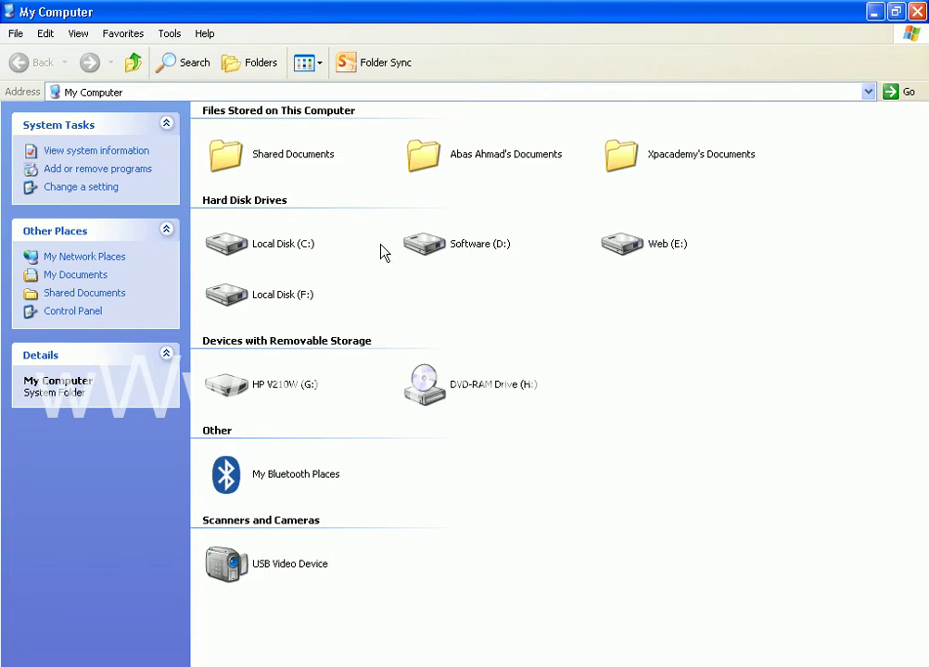
double_click(432, 252)
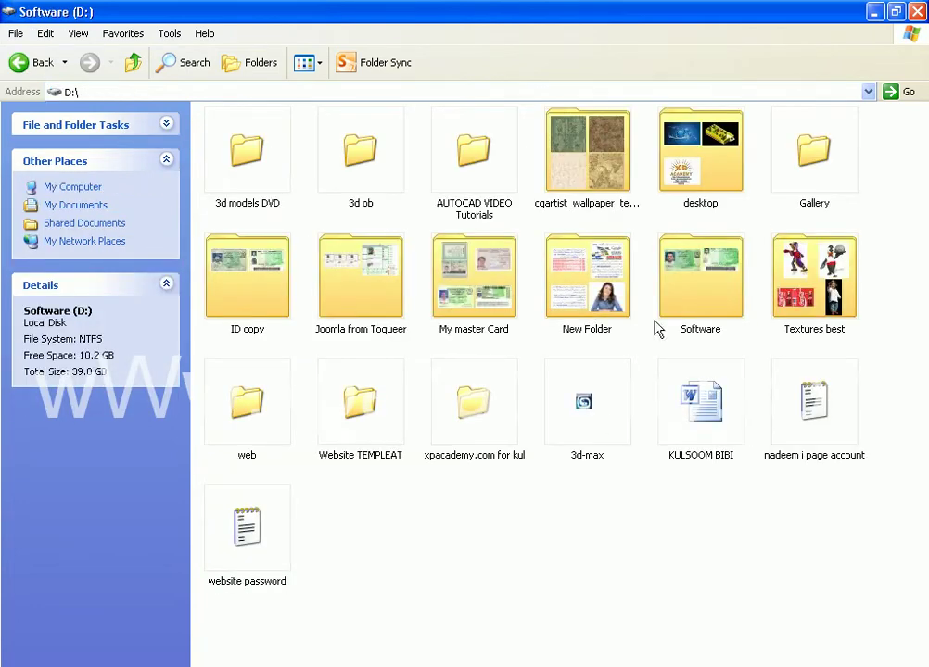
double_click(798, 295)
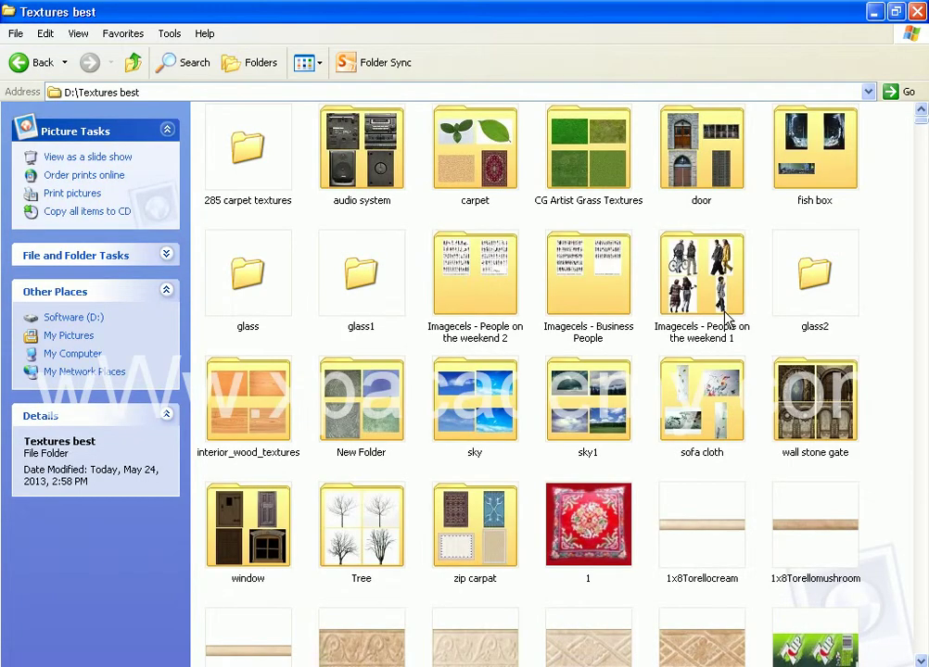
double_click(357, 519)
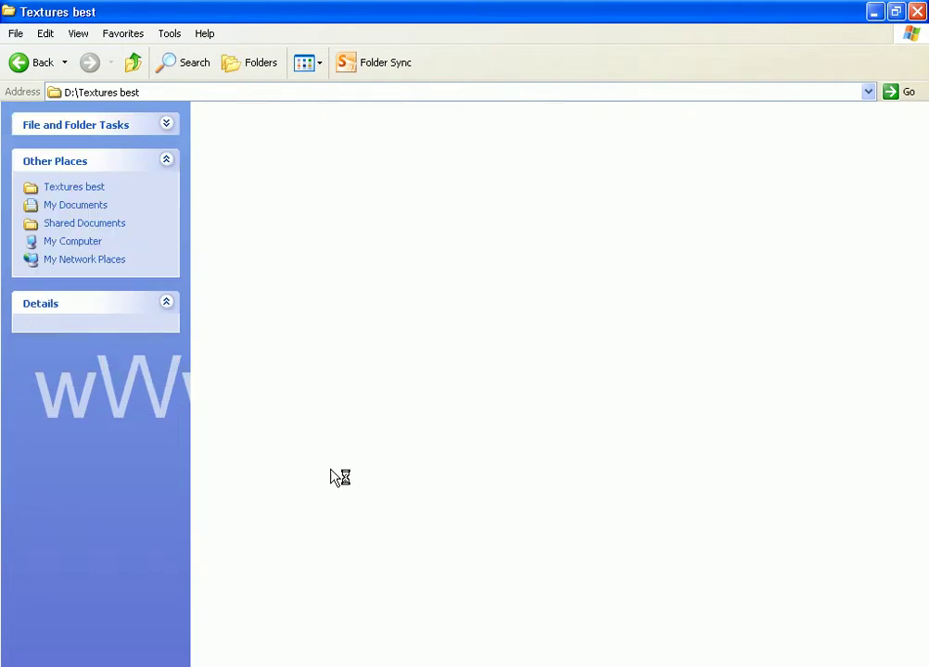
Display the Tree folder's files as thumbnails and copy the archive 15 that belongs to the round green tree.
click(322, 70)
click(323, 91)
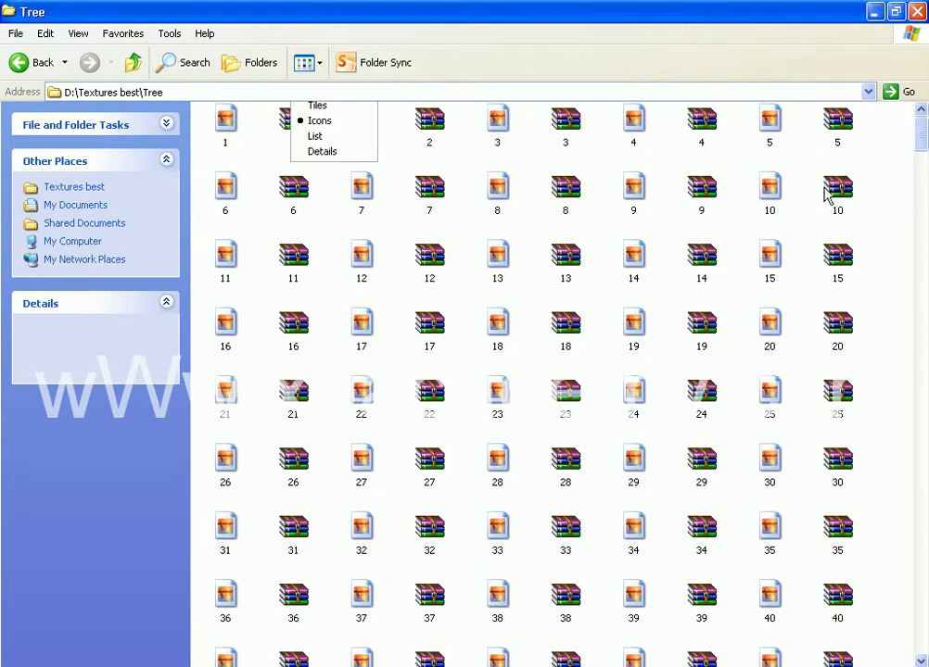
scroll(923, 125, down, 3)
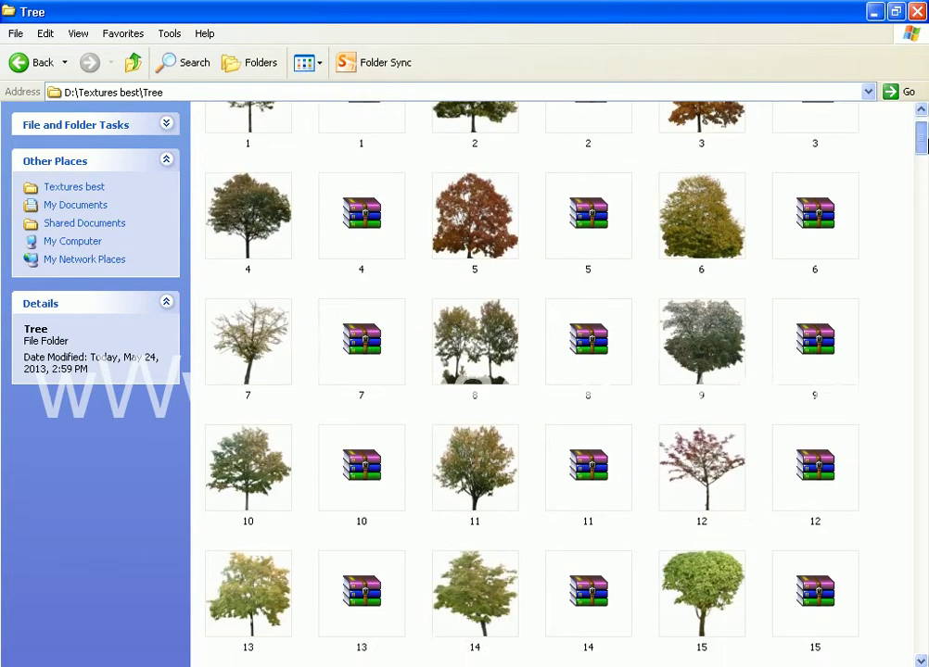
scroll(922, 125, up, 3)
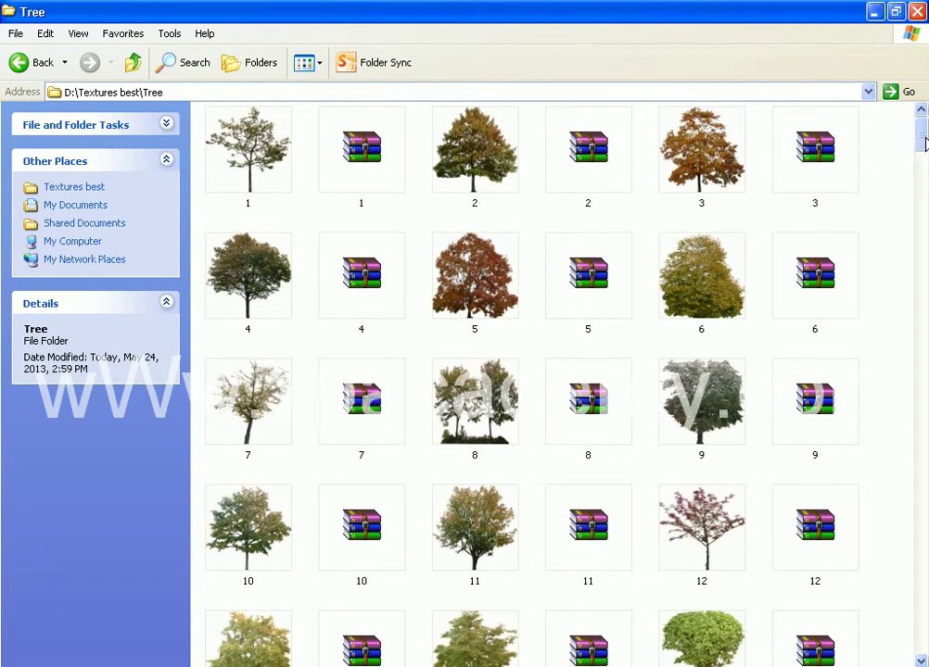
drag(923, 139, 923, 169)
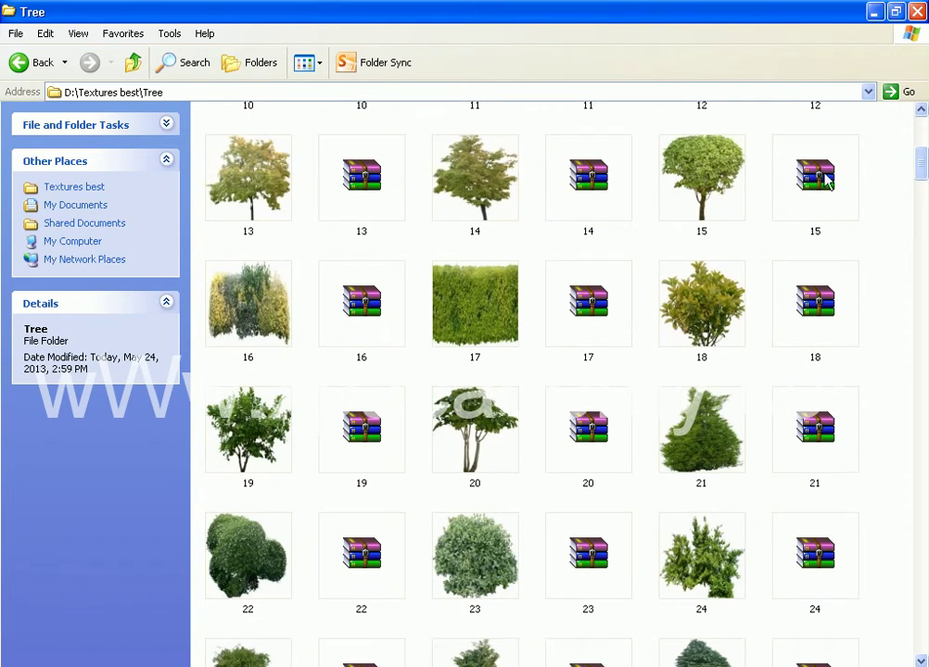
click(731, 190)
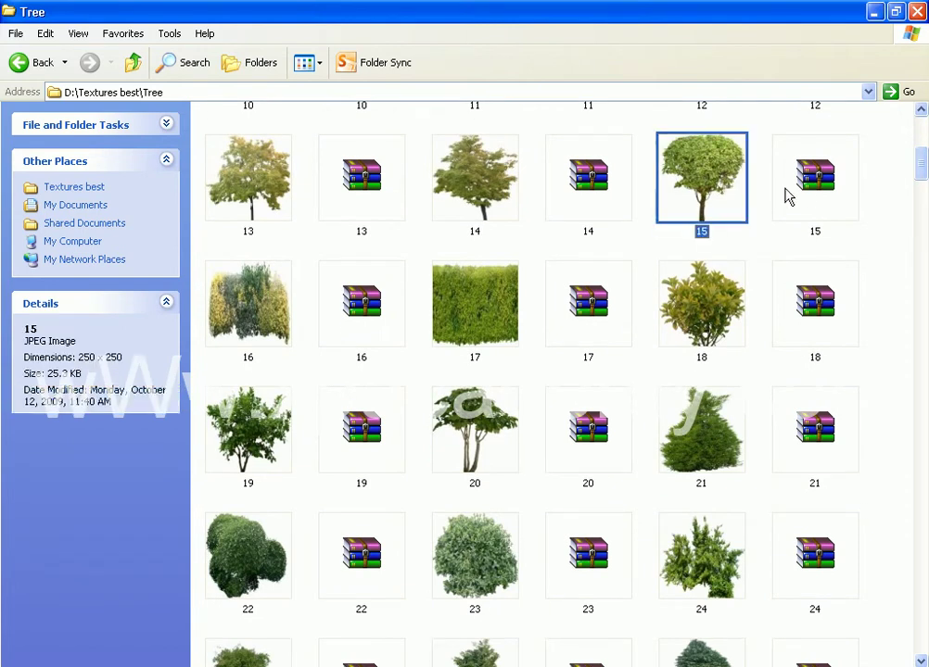
click(812, 193)
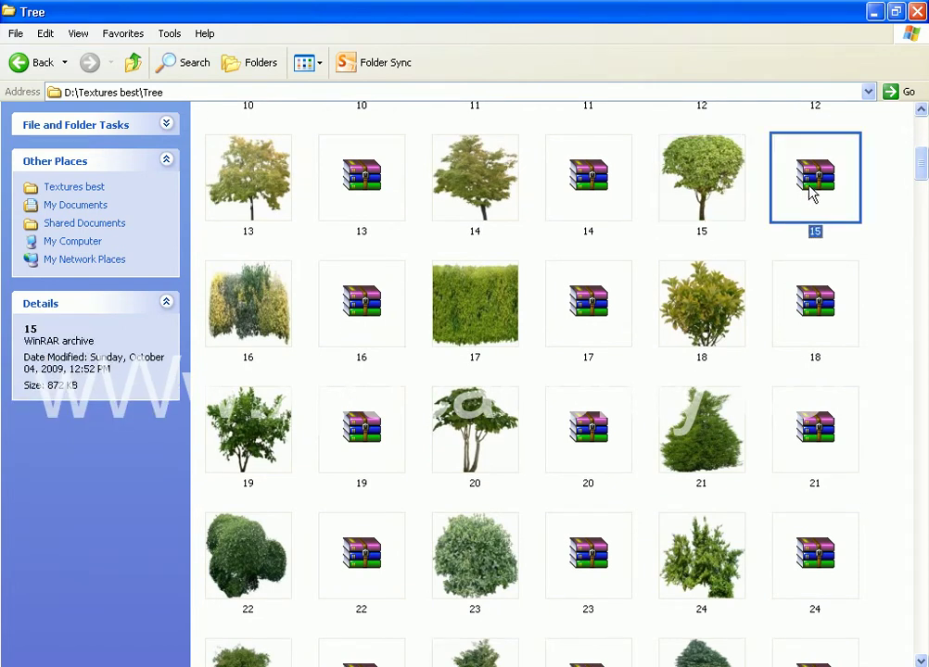
Close the Tree folder, paste archive 15 into the Xpacademy AutoCAD 2013 folder, and extract its contents there.
click(917, 11)
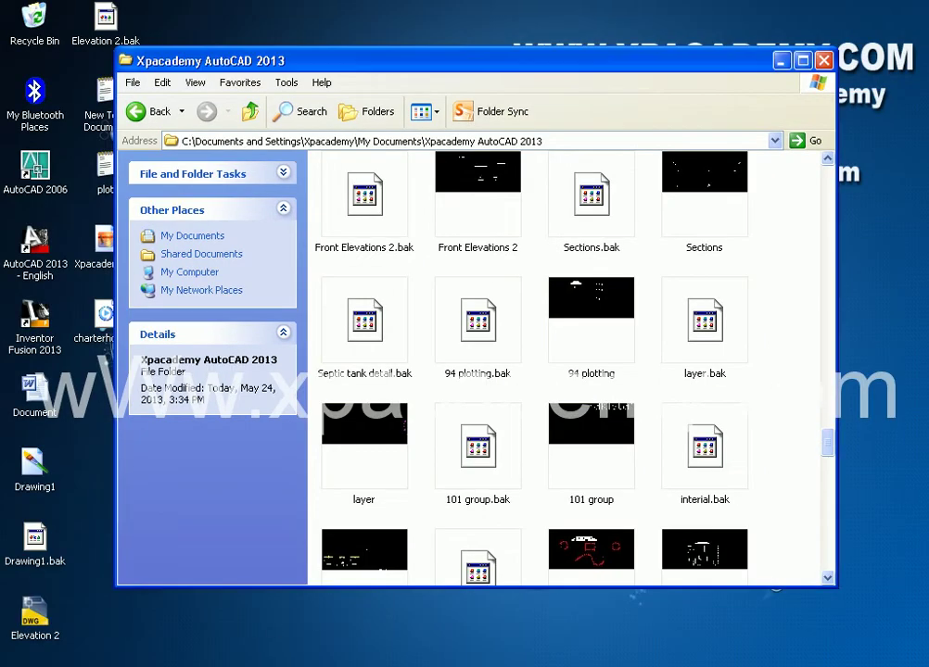
right_click(804, 468)
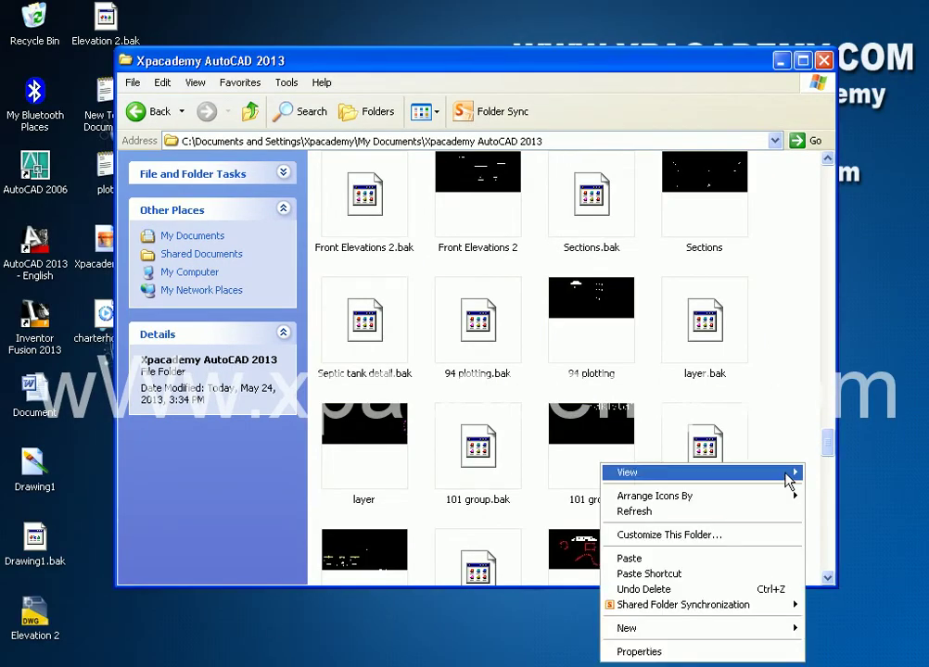
click(721, 559)
right_click(369, 533)
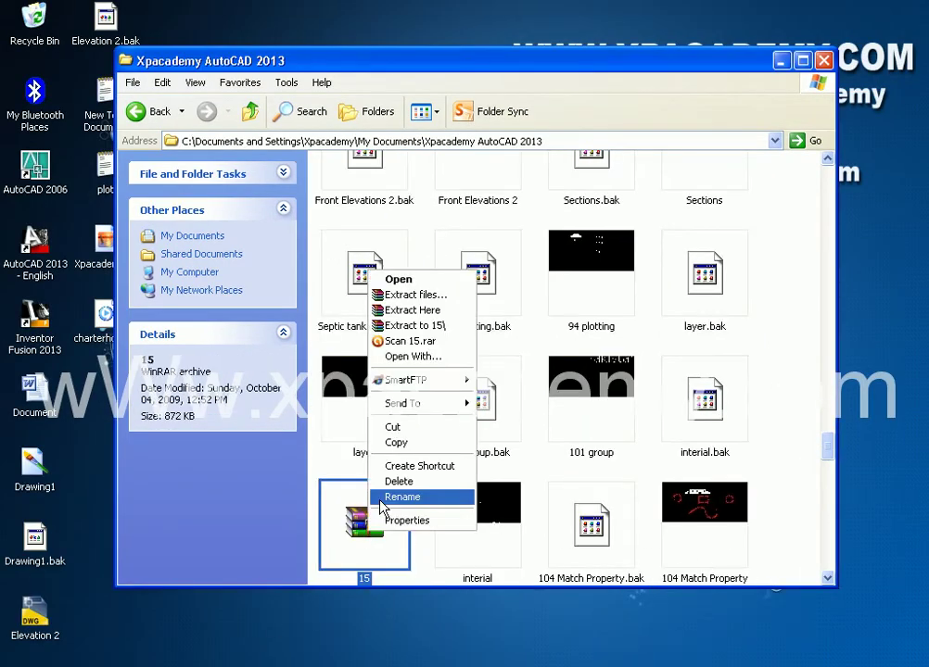
click(413, 309)
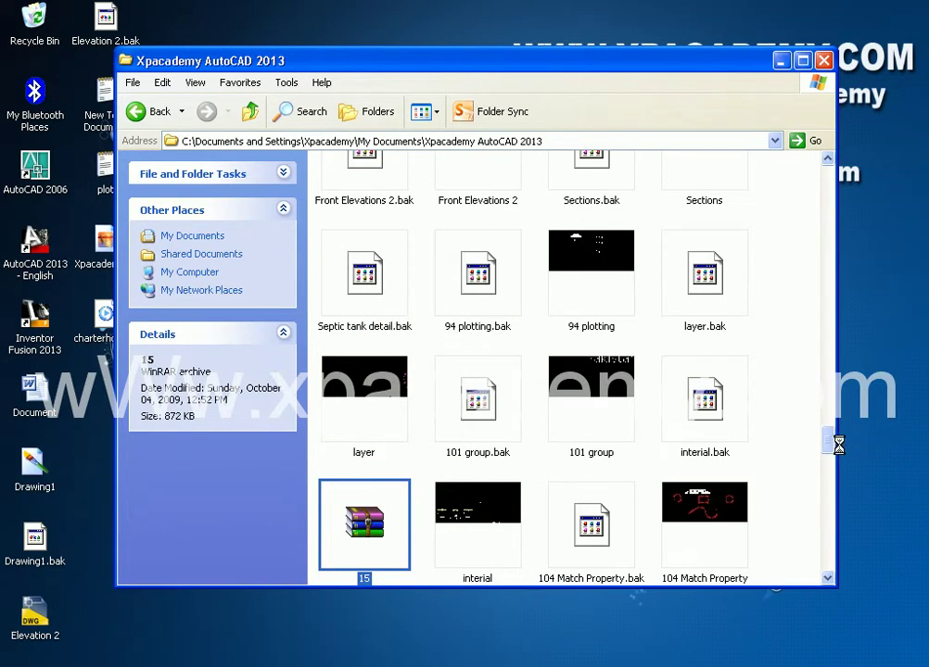
Compare the extracted tree photo bush001 with its black-and-white silhouette bush001b, and return to AutoCAD.
drag(828, 447, 828, 516)
drag(832, 574, 829, 602)
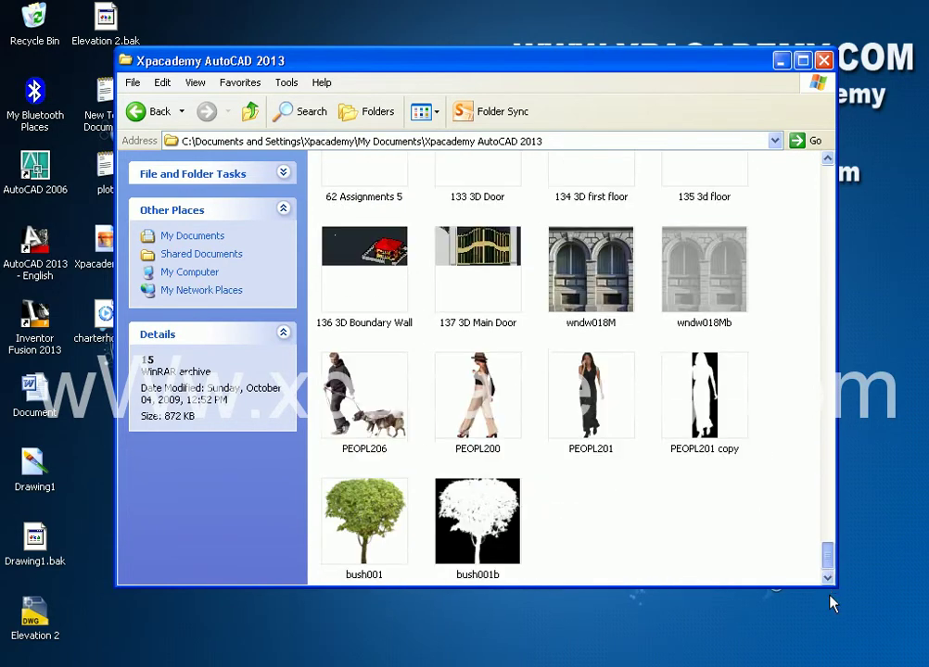
click(382, 551)
click(474, 542)
click(389, 528)
click(482, 532)
click(384, 535)
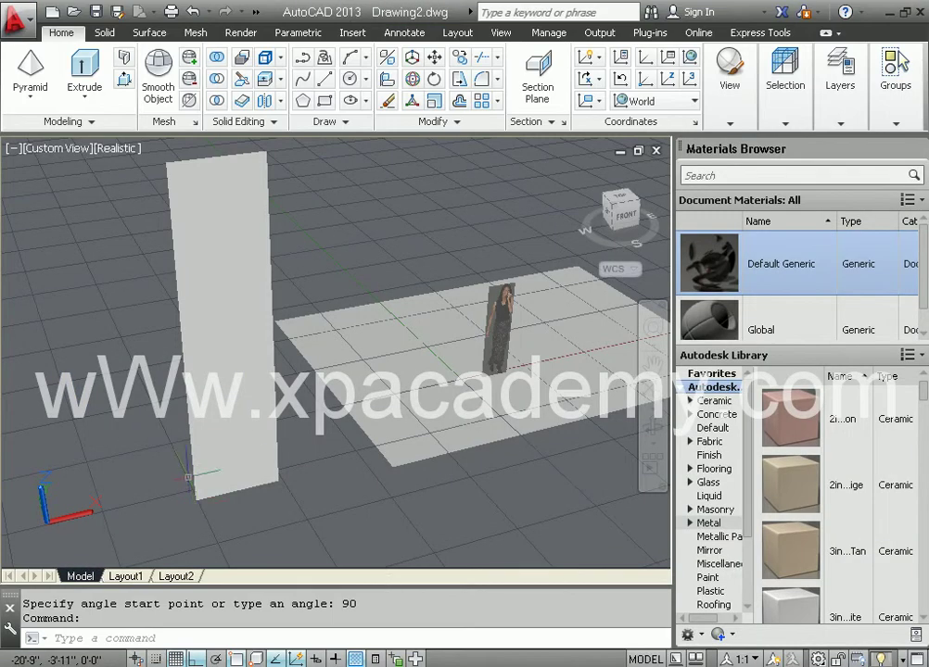
Create a new generic material and load bush001.jpg as its color image.
shift+middle_drag(214, 411, 289, 331)
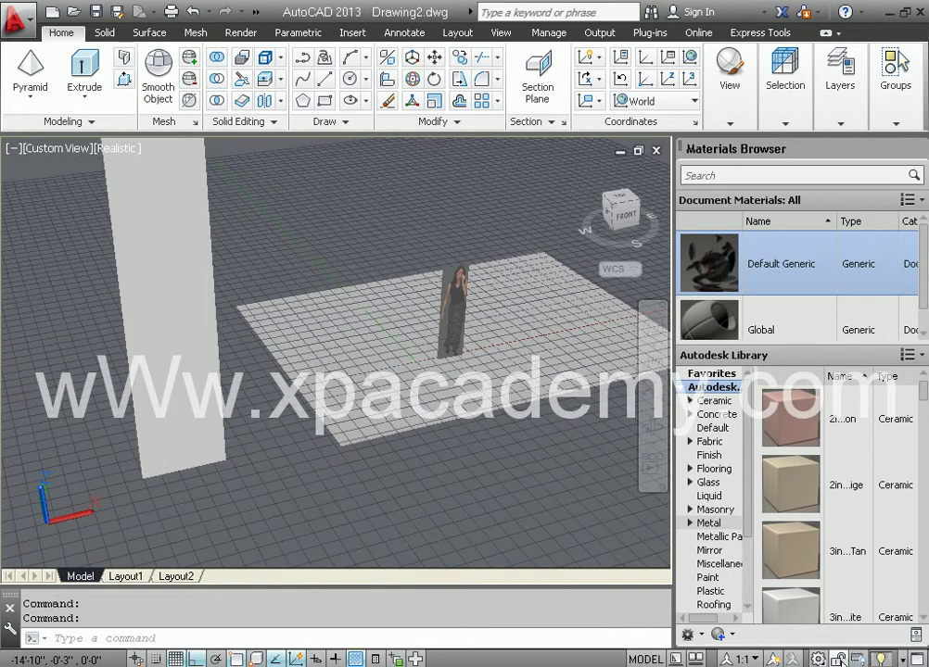
click(719, 634)
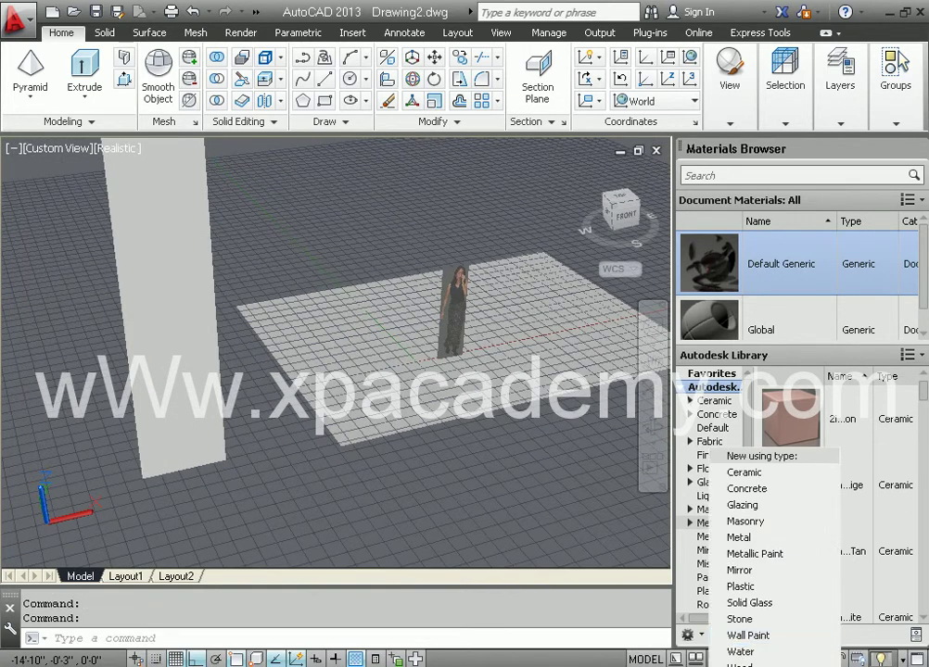
click(733, 666)
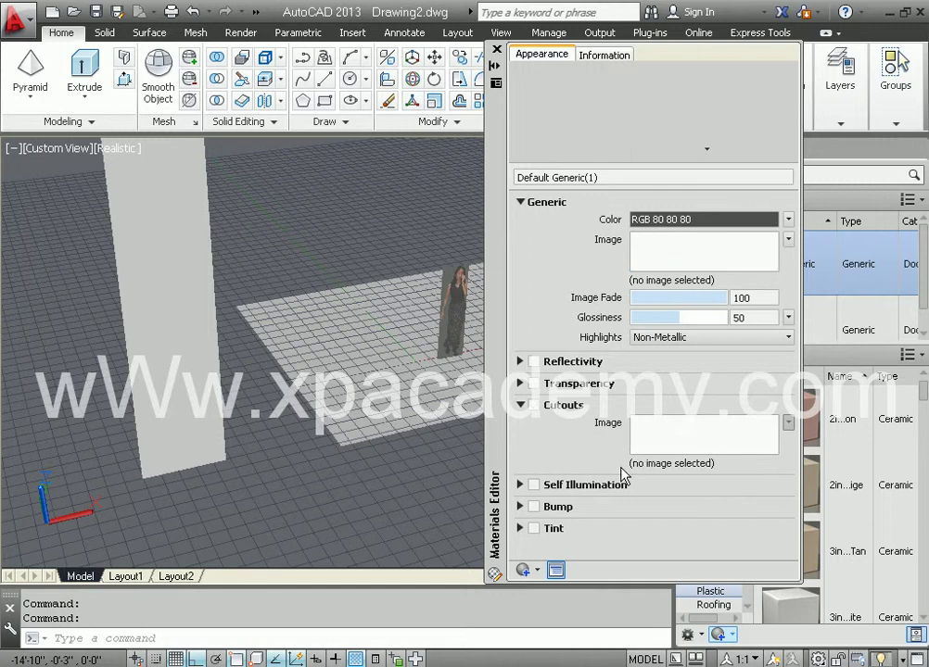
click(670, 261)
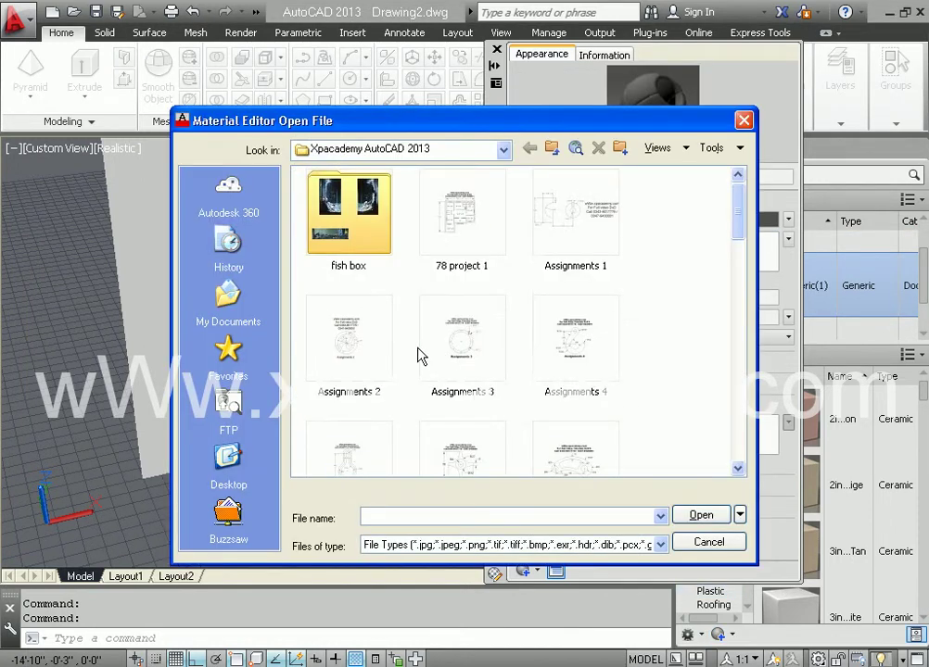
drag(739, 213, 740, 316)
click(574, 334)
click(691, 515)
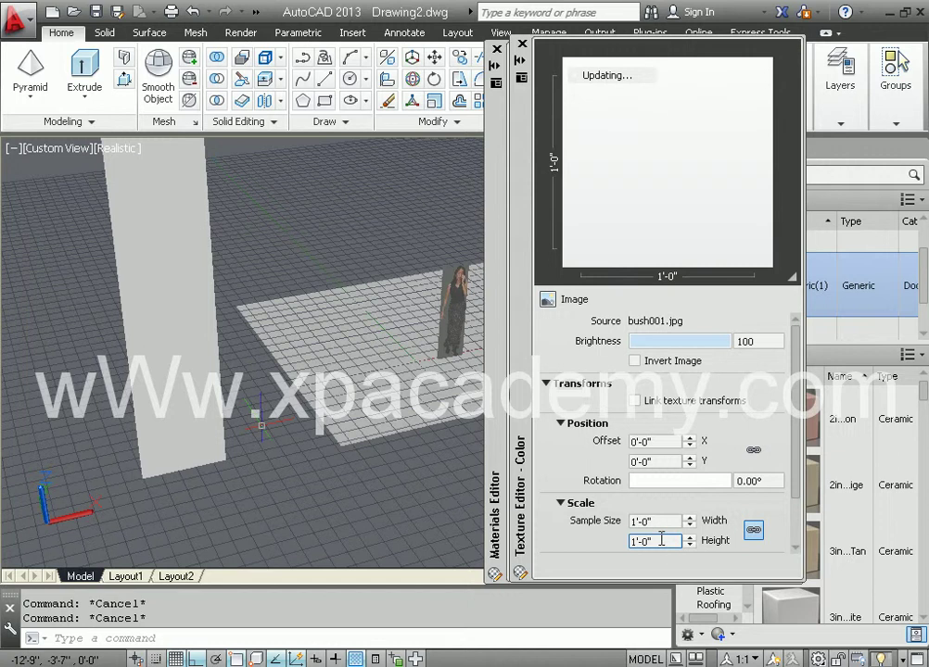
click(661, 521)
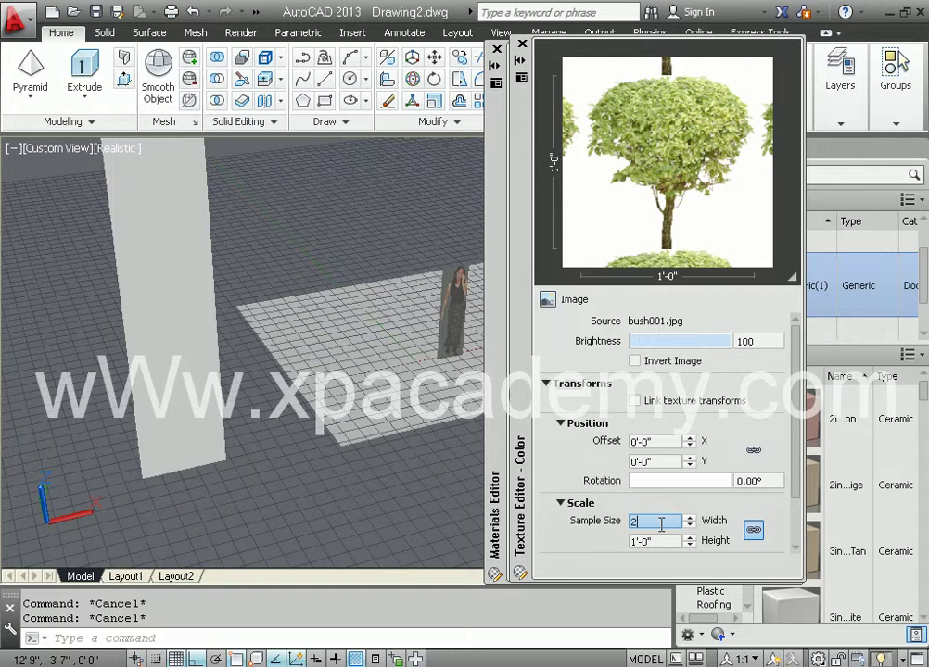
text(da)
key(Escape)
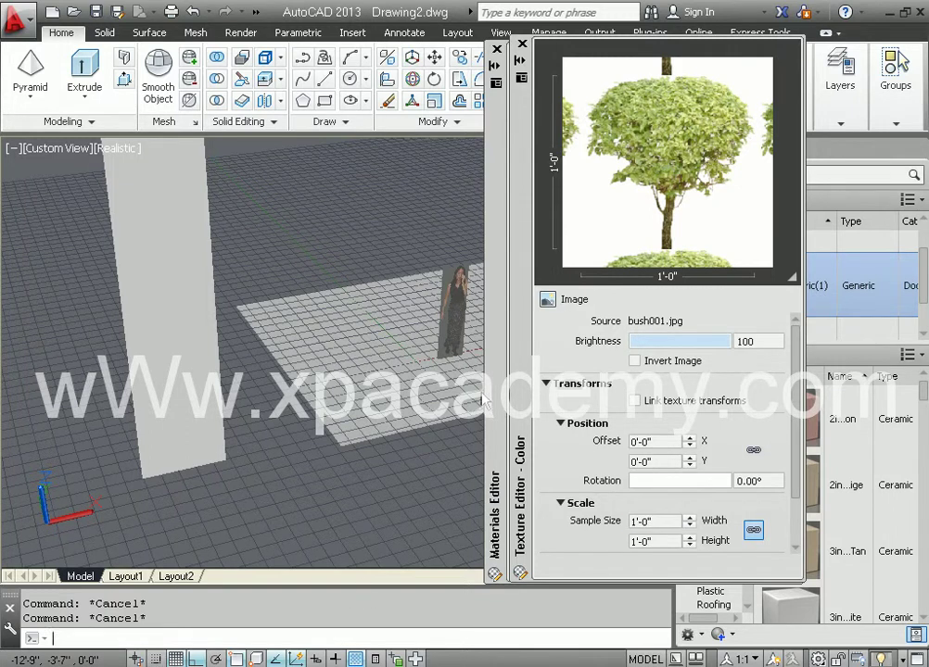
Measure the bottom edge of the blank upright surface with an aligned dimension, and erase the dimension.
click(212, 502)
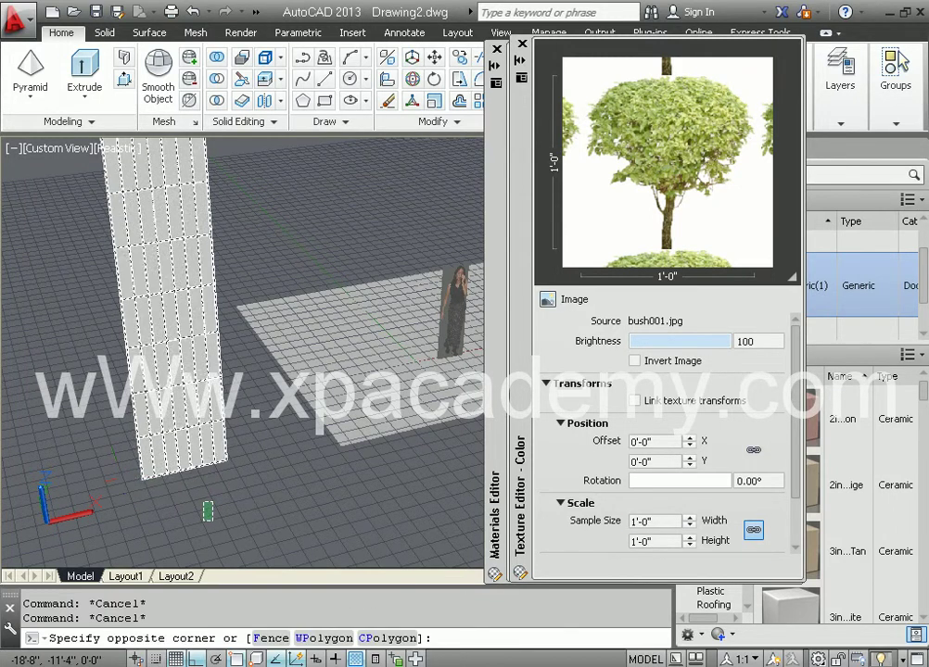
text(da)
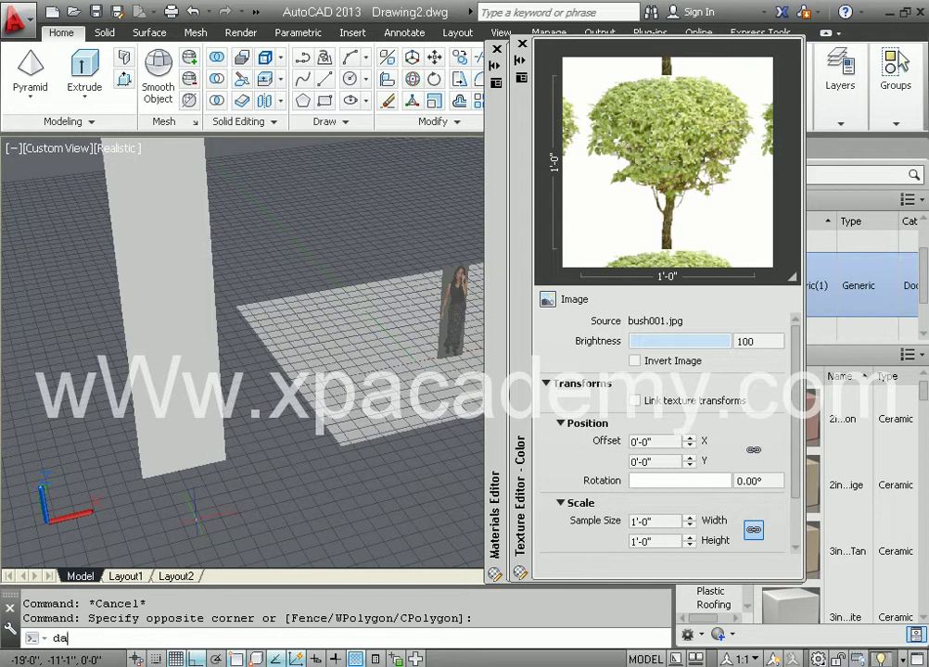
text(l)
key(Return)
key(Return)
click(198, 468)
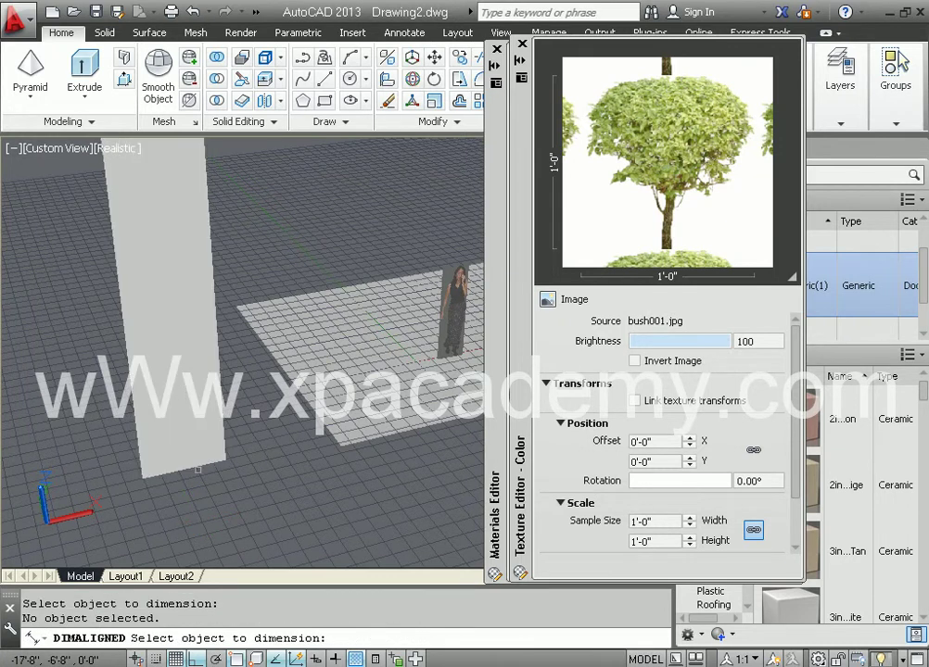
click(196, 466)
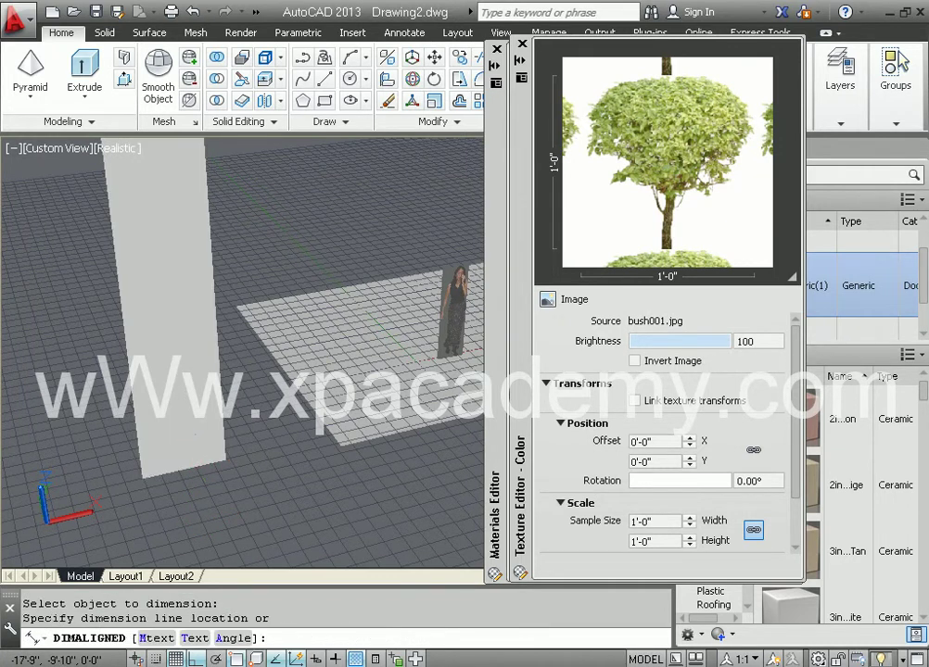
click(208, 488)
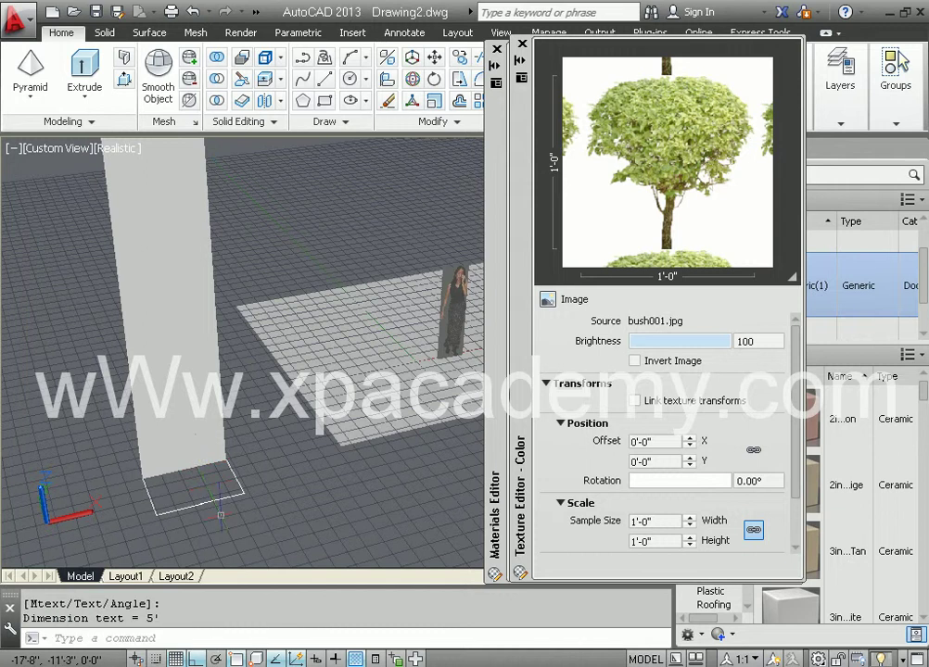
click(221, 516)
click(221, 516)
key(Delete)
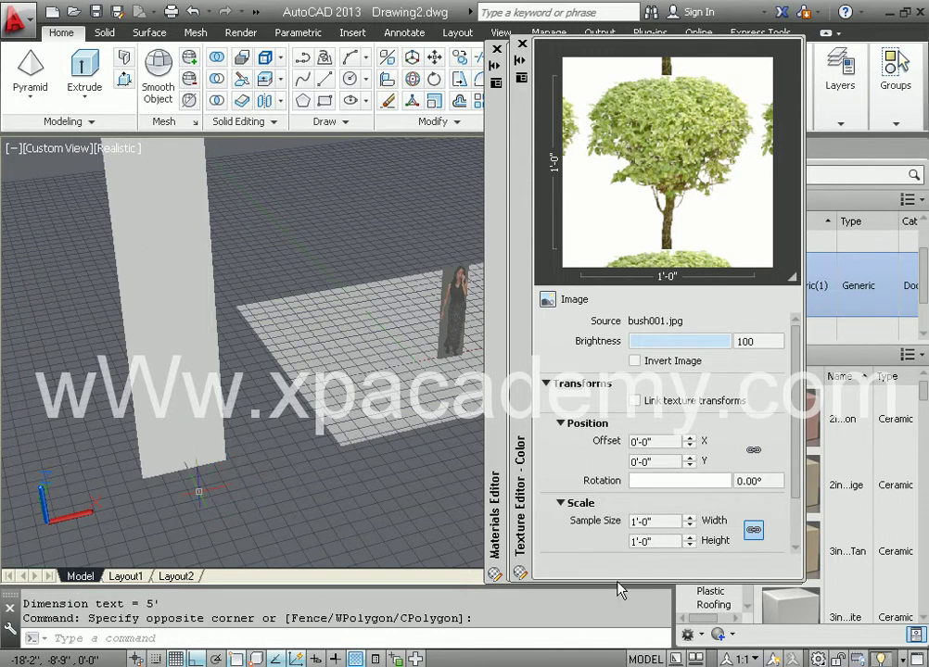
Set the bush001.jpg texture's sample size to 5' wide and 20' high with the width-height link released.
double_click(653, 521)
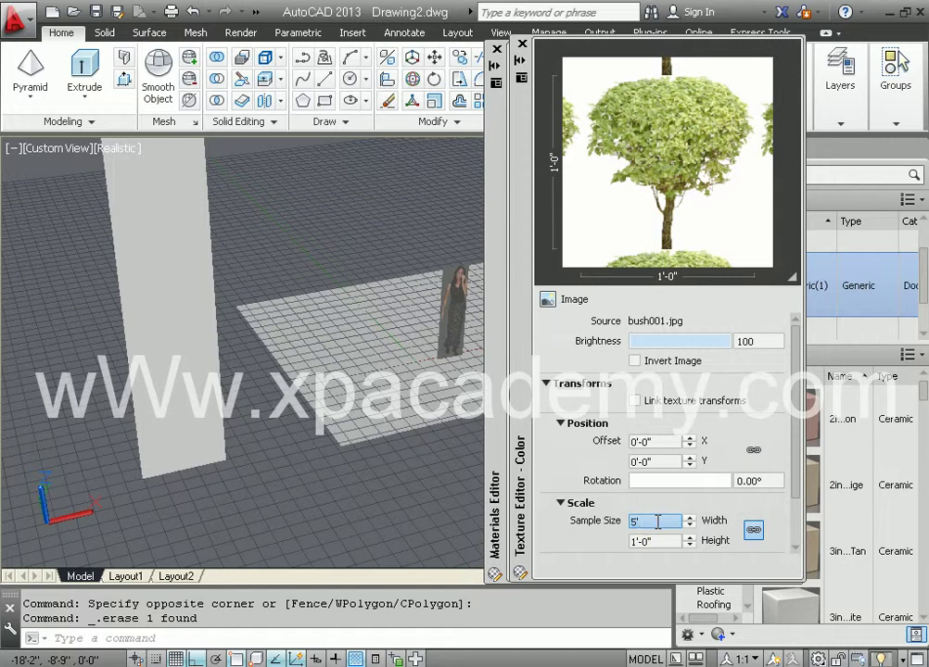
key(Tab)
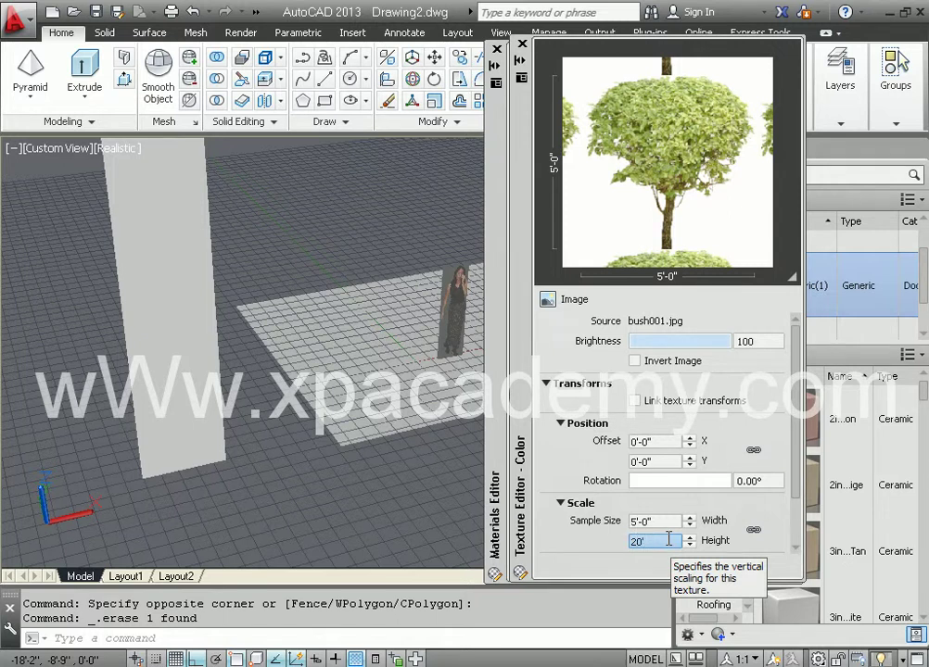
key(Tab)
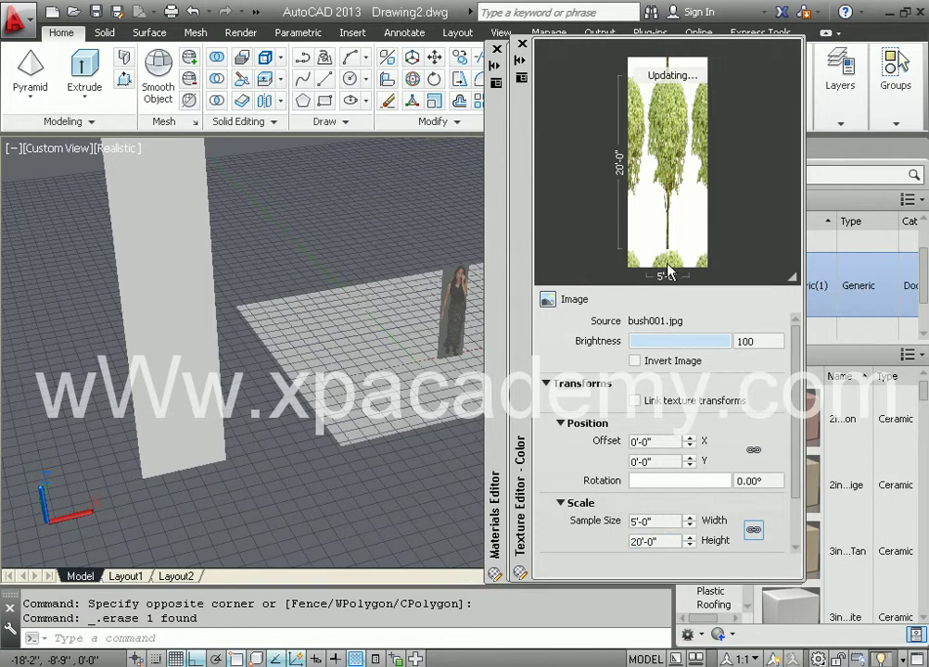
Load bush001b.jpg as the cutouts image of the new tree material.
middle_drag(303, 443, 317, 391)
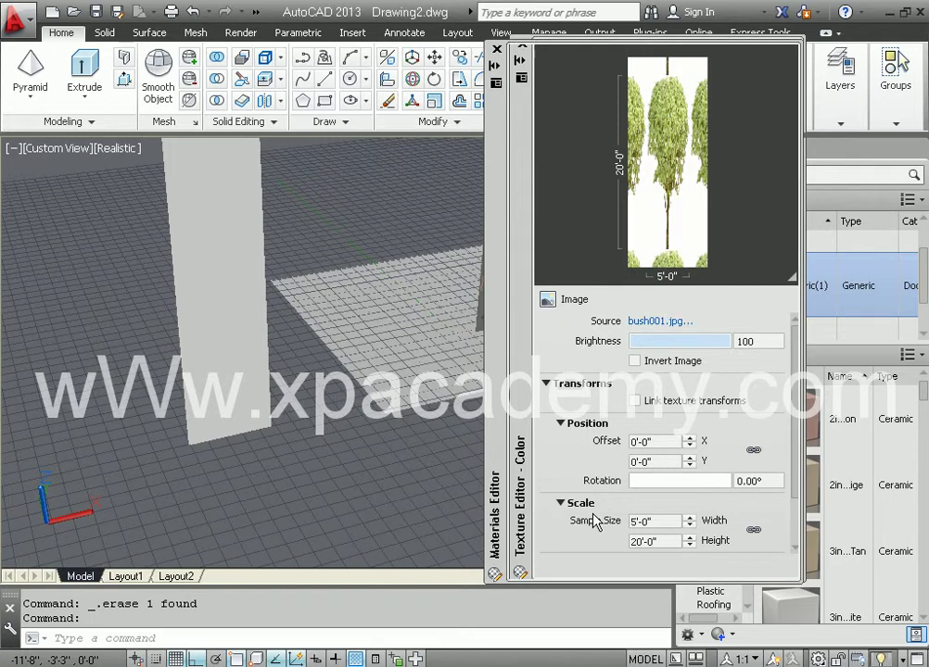
click(522, 47)
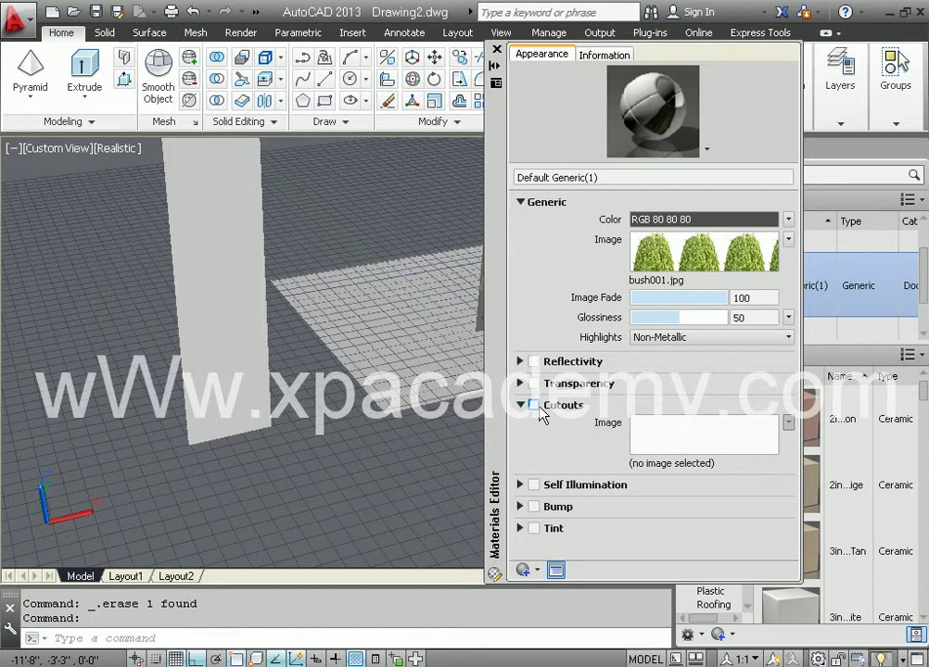
click(697, 446)
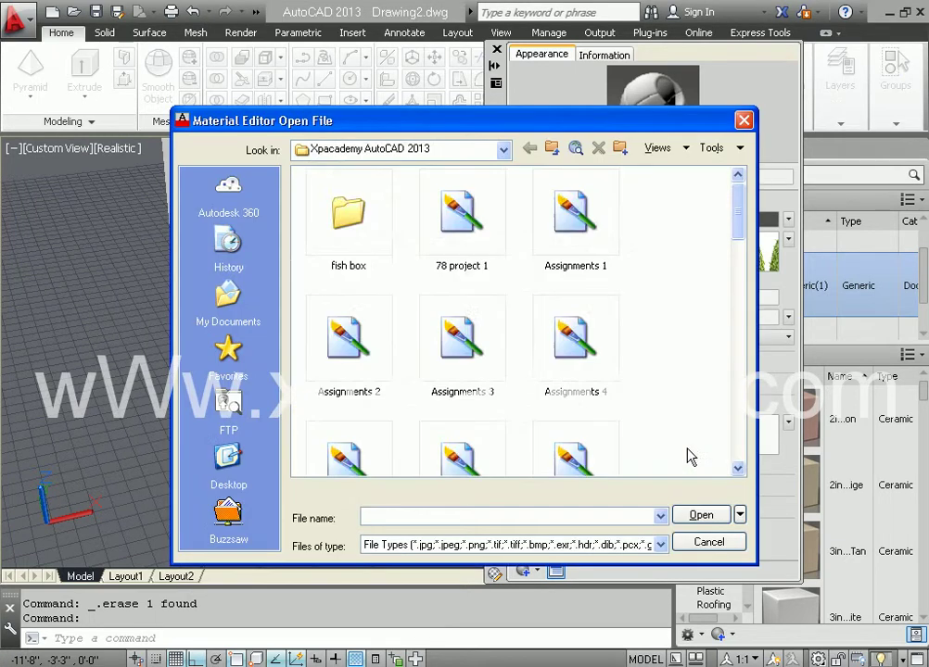
drag(734, 209, 736, 320)
click(348, 425)
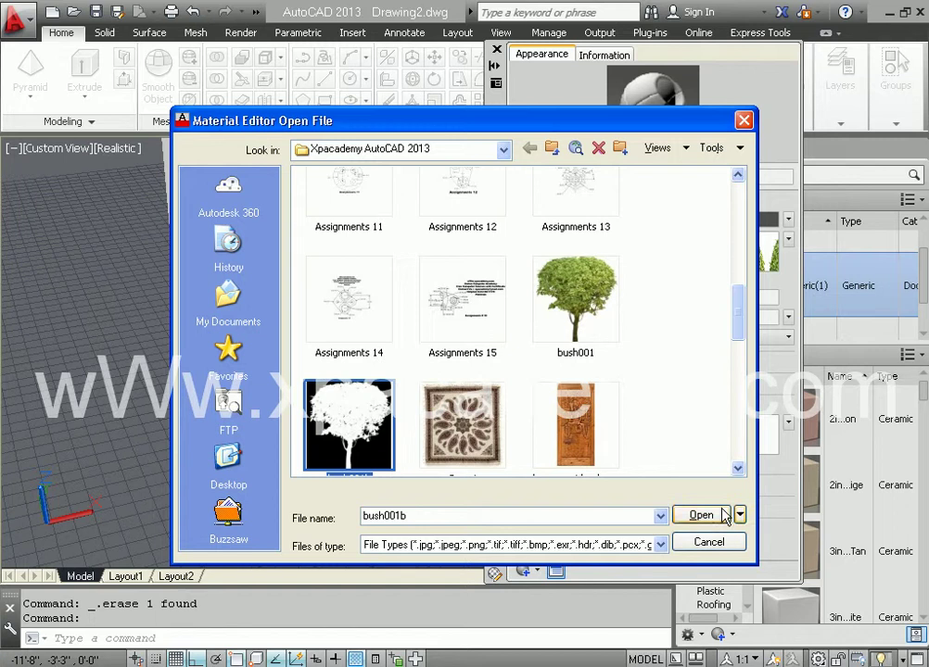
click(701, 516)
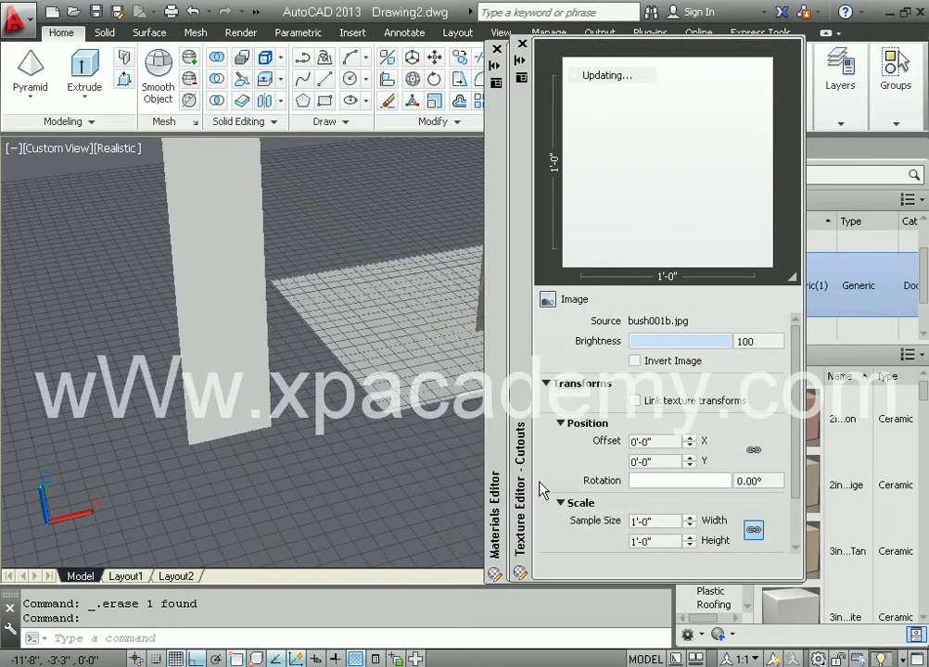
Set the bush001b.jpg cutout texture's sample size to 5' wide and 20' high with the width-height link released, and close the material editors.
click(663, 540)
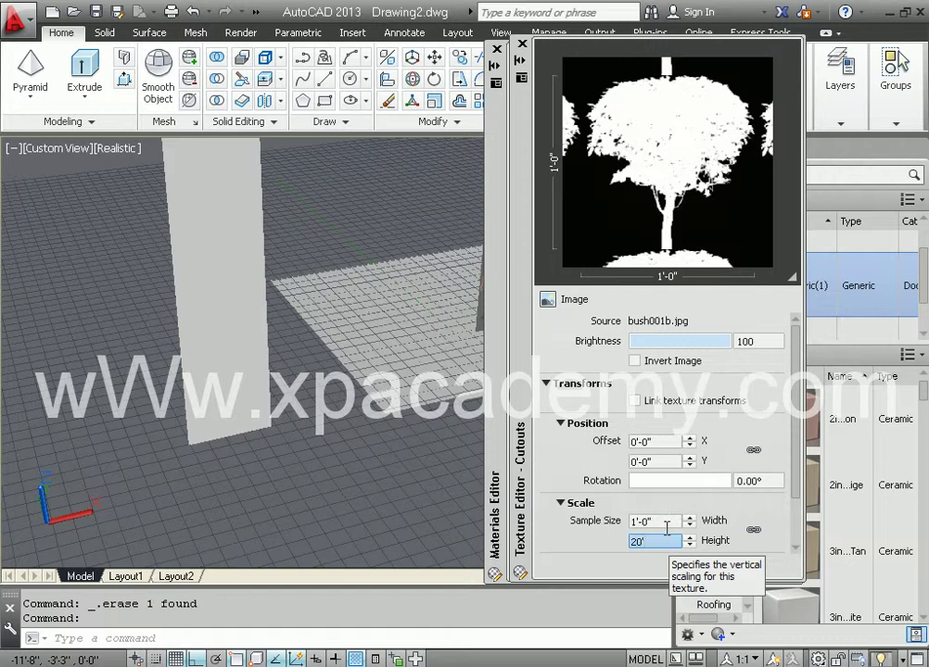
click(654, 521)
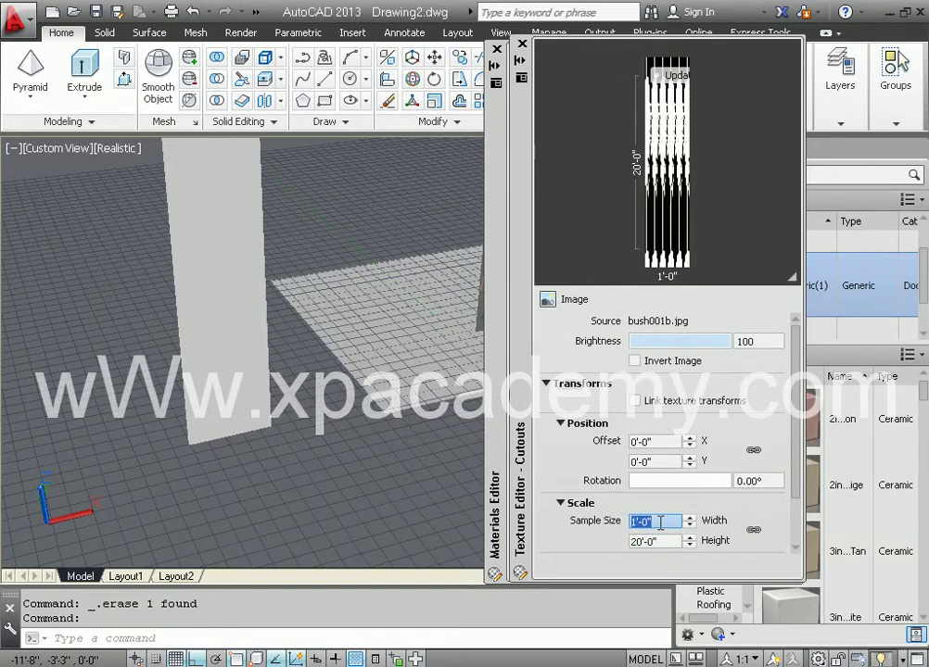
text(5')
key(Tab)
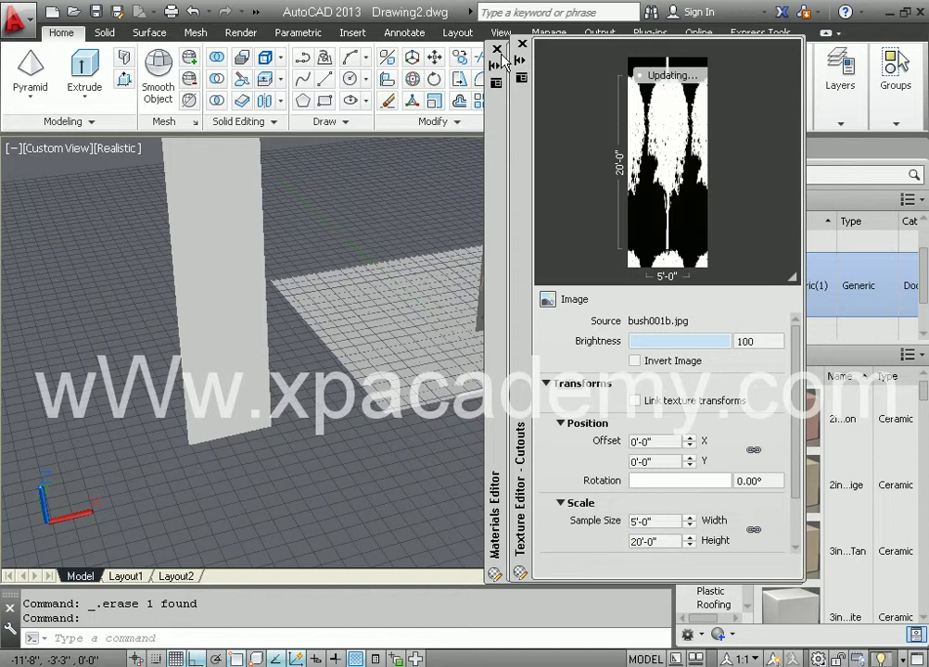
click(497, 49)
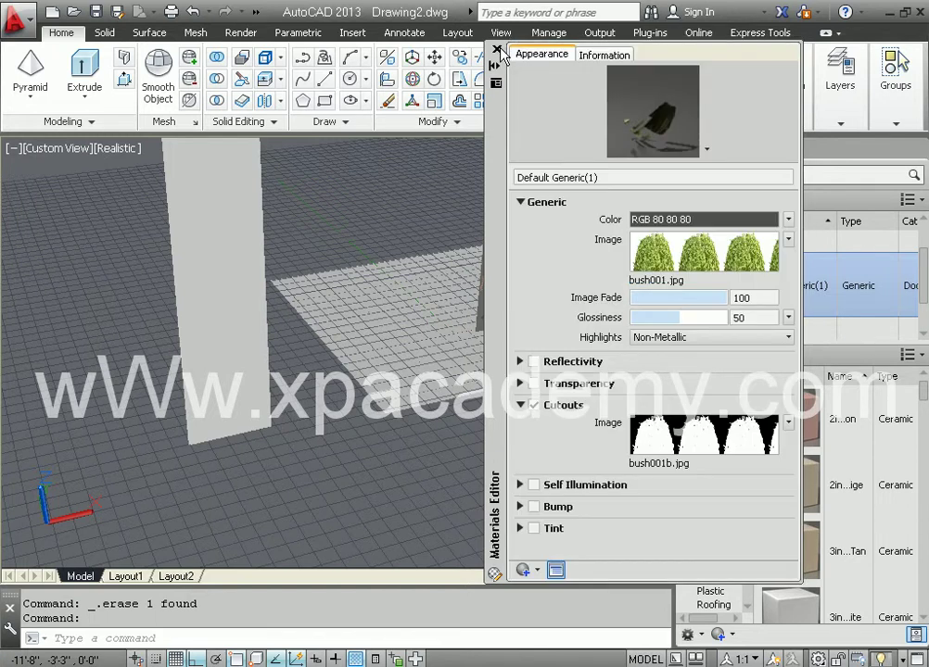
click(497, 50)
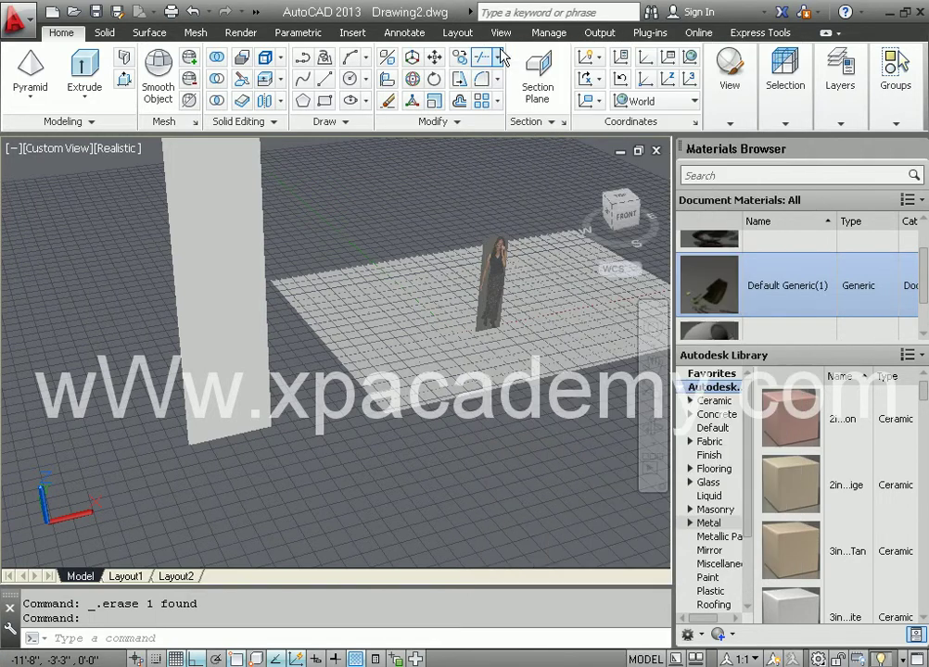
Apply the Default Generic(1) tree material to the tall blank upright surface.
drag(720, 290, 212, 271)
middle_drag(273, 337, 332, 400)
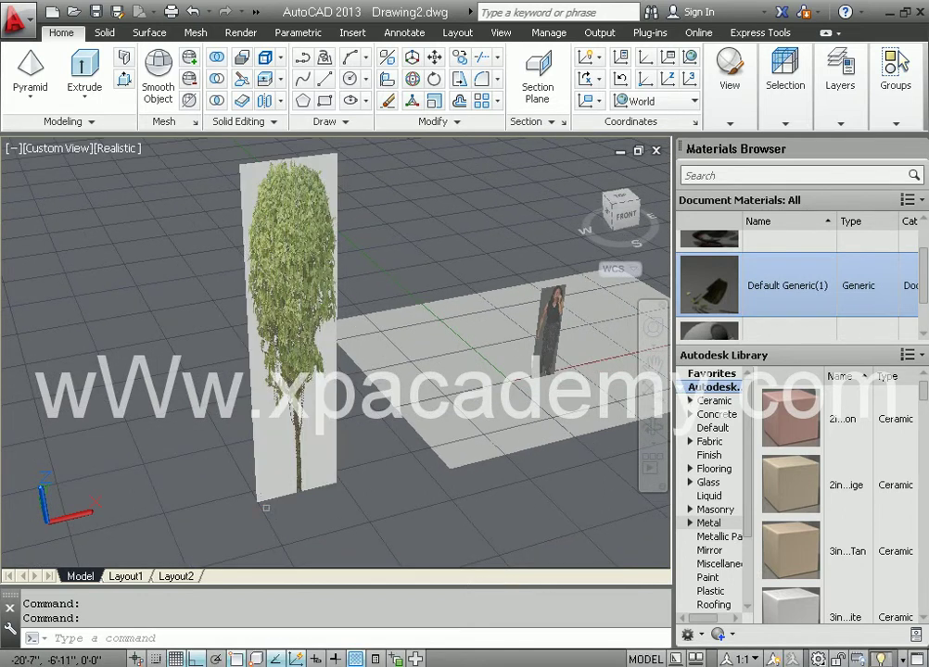
scroll(348, 361, down, 2)
scroll(286, 454, up, 1)
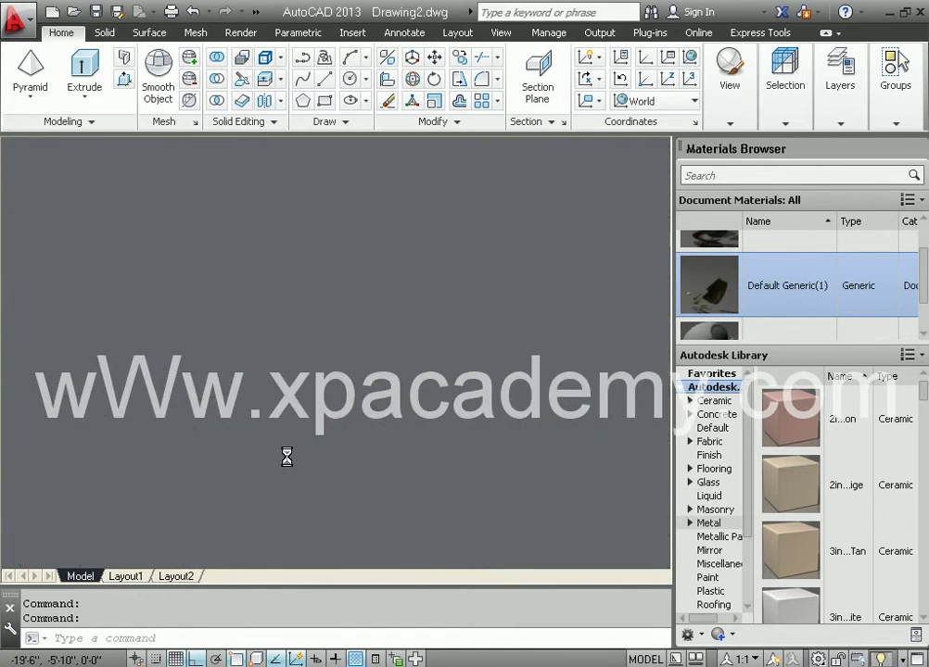
scroll(295, 450, up, 1)
middle_drag(329, 378, 274, 394)
Move the tree surface by its lower corner onto the ground plane, near the edge beside the woman's figure.
text(m)
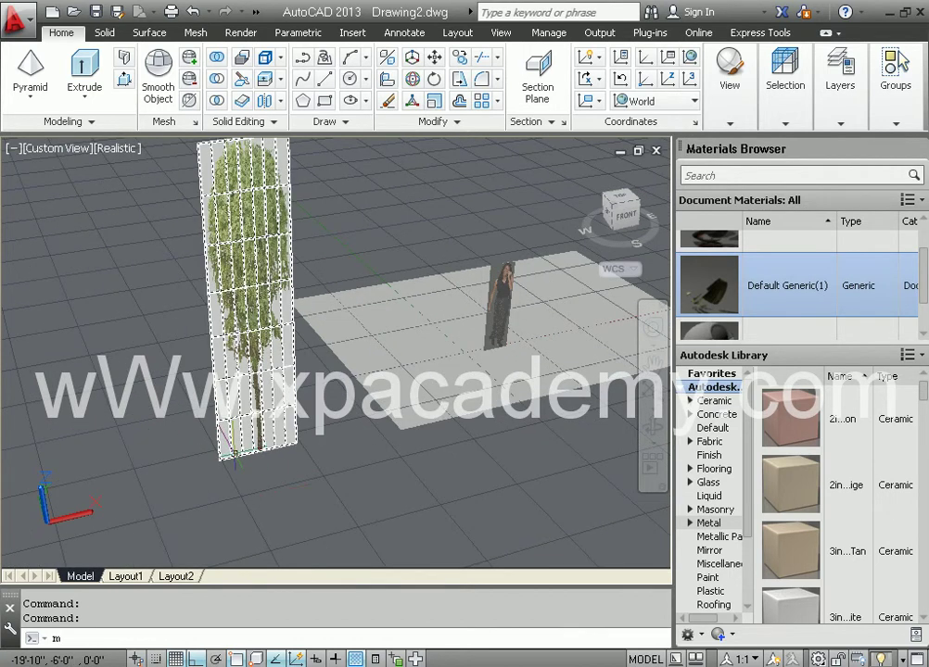
key(Escape)
text(m)
key(Return)
click(245, 438)
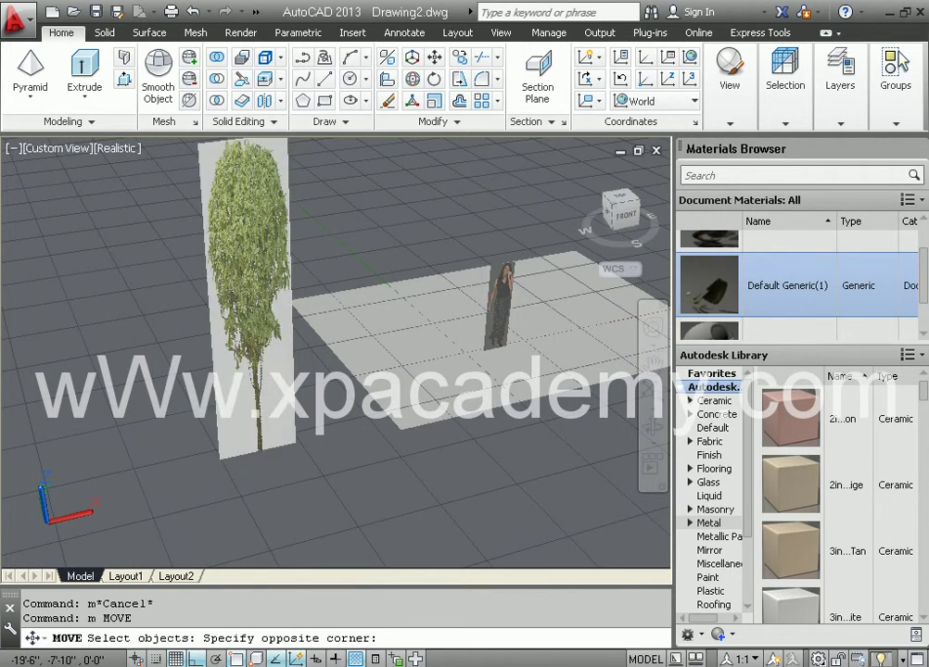
click(218, 467)
key(Return)
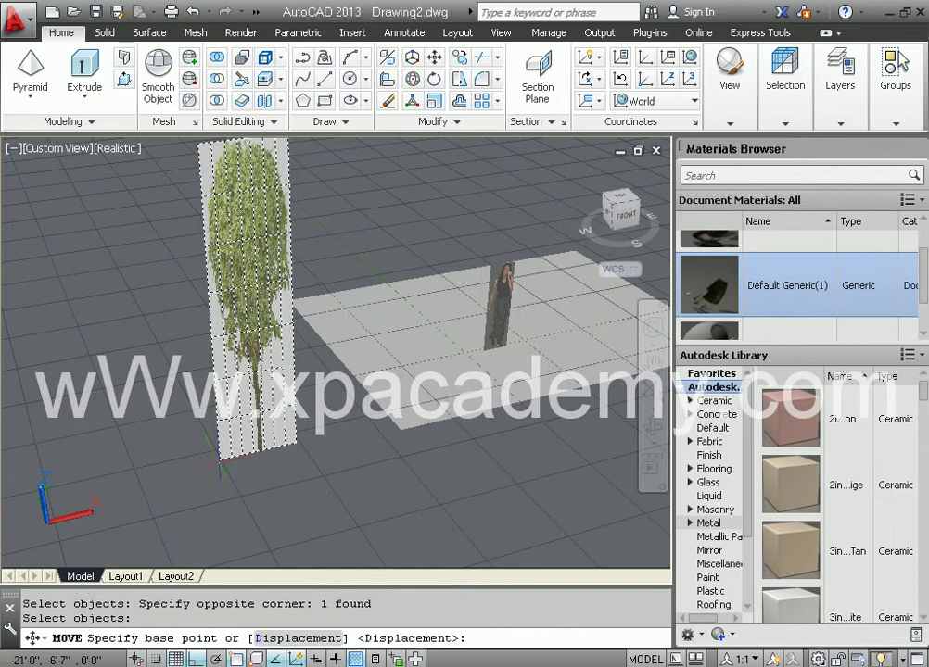
click(220, 455)
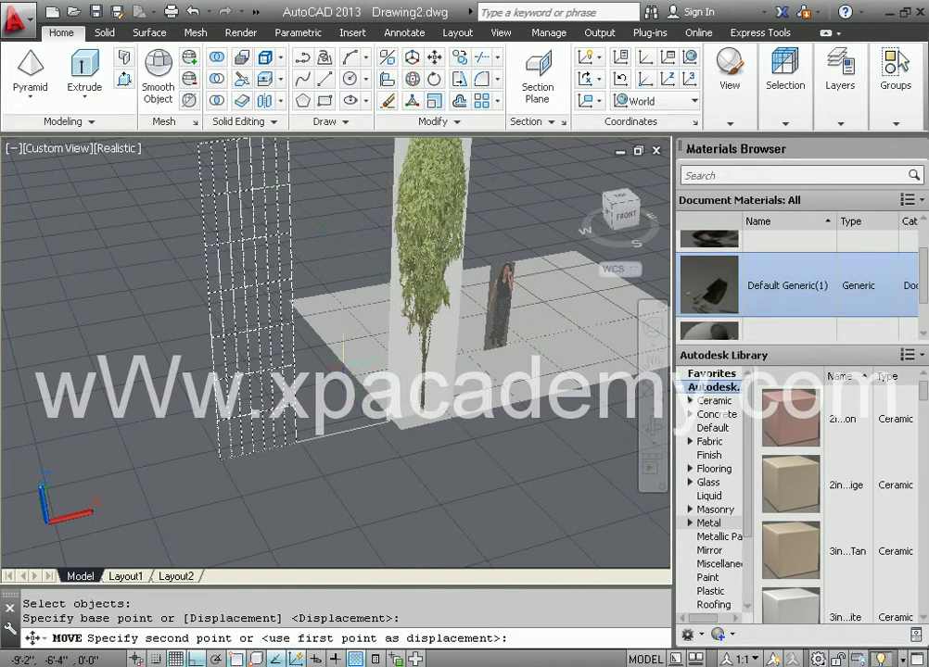
click(339, 357)
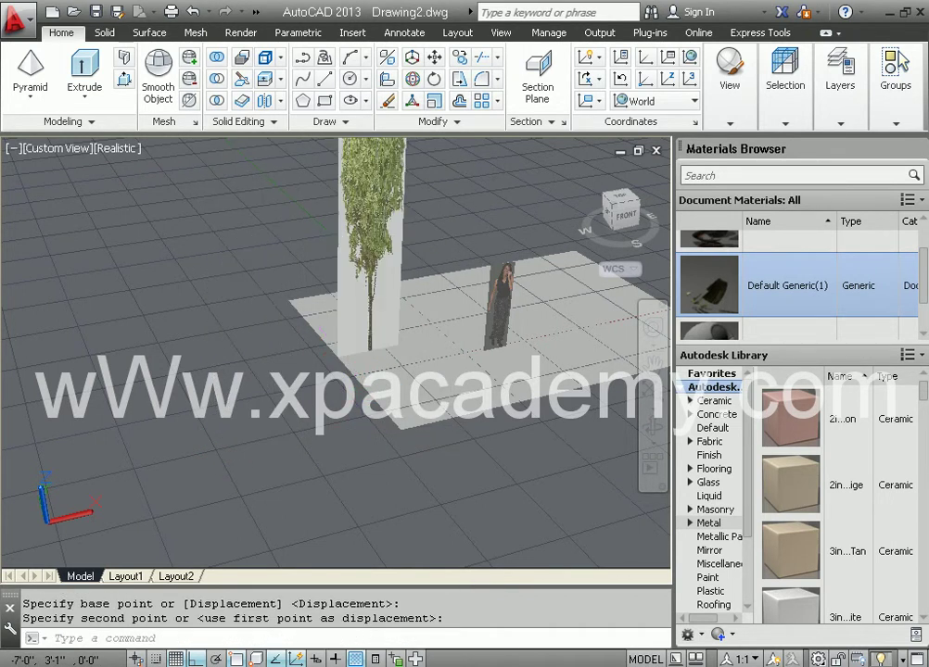
Render the scene with the tree and the woman using the Medium preset, and return to the drawing.
middle_drag(362, 355, 303, 421)
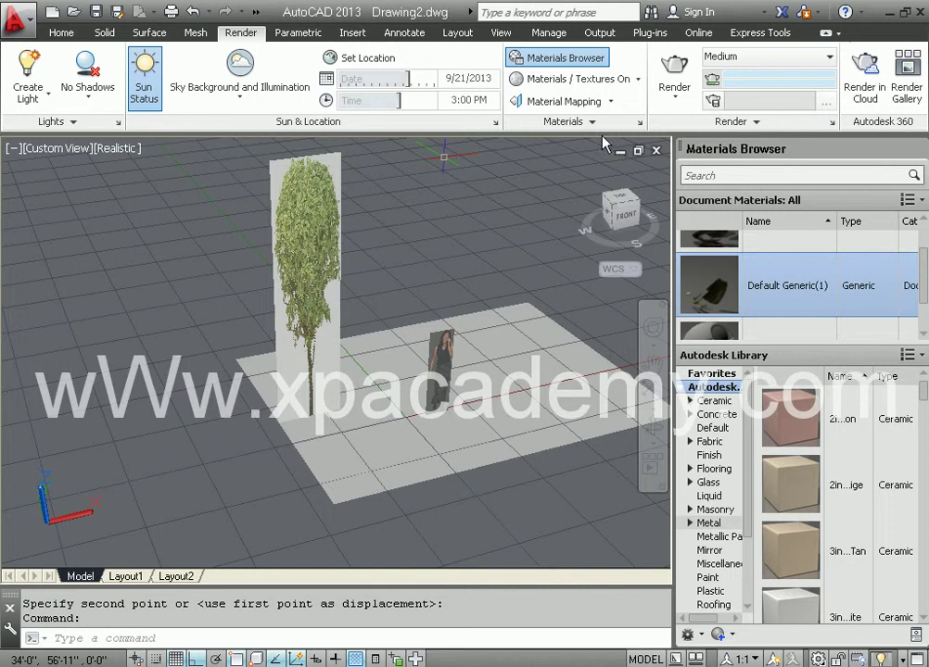
click(676, 74)
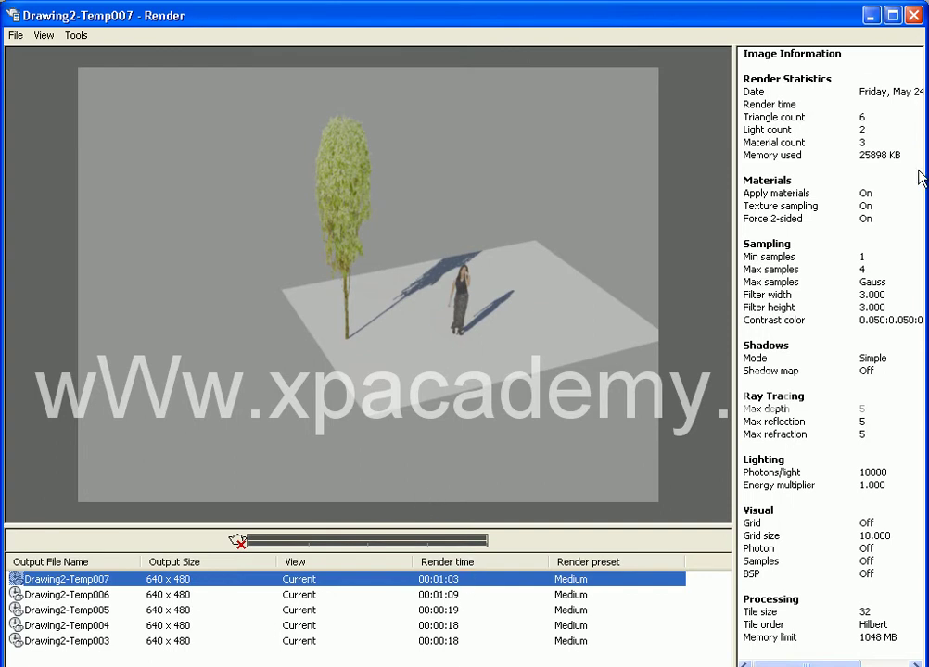
click(871, 16)
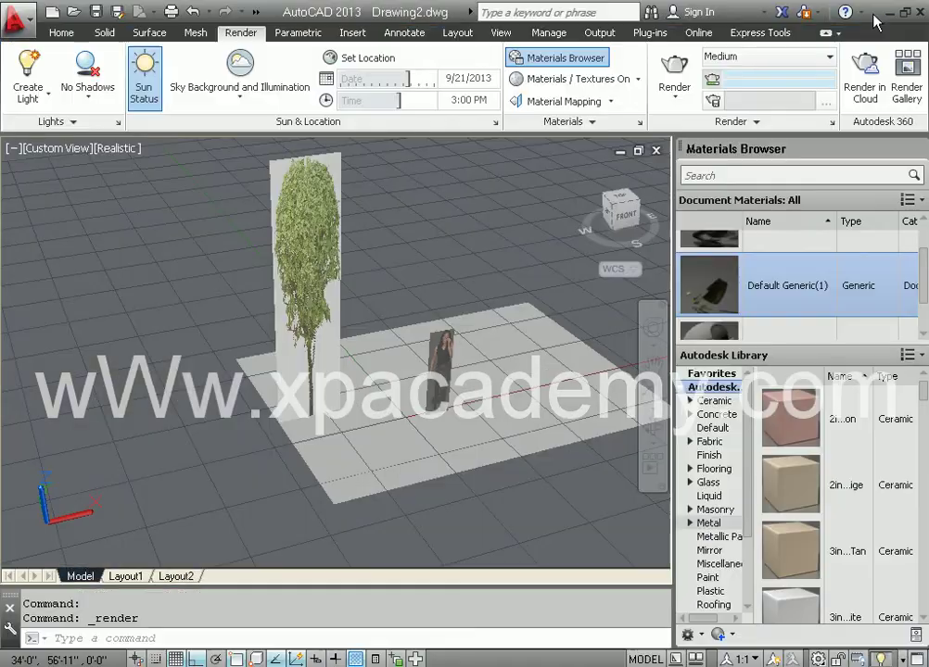
shift+middle_drag(449, 255, 497, 321)
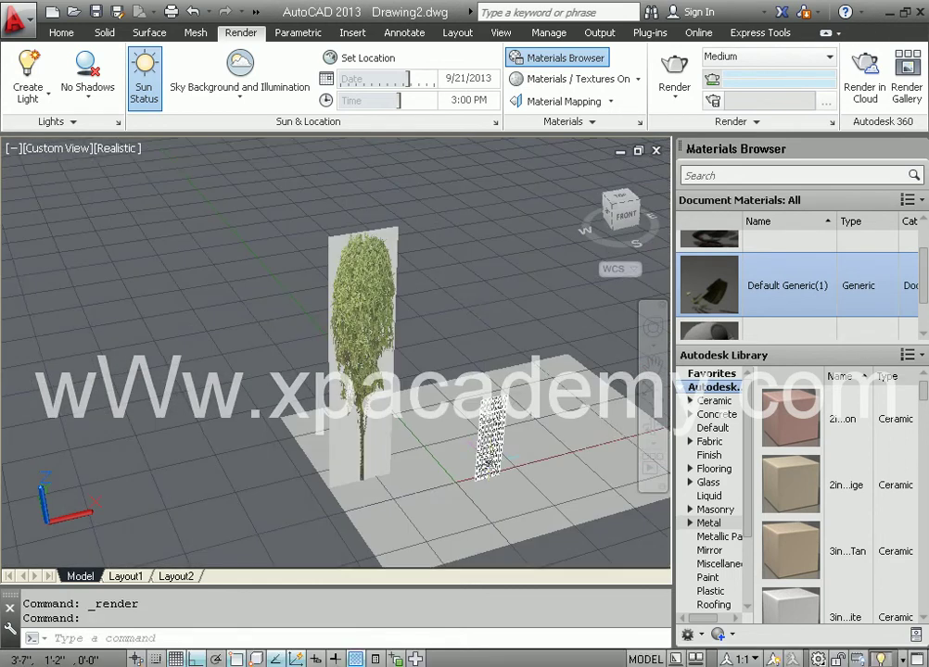
middle_drag(499, 466, 564, 476)
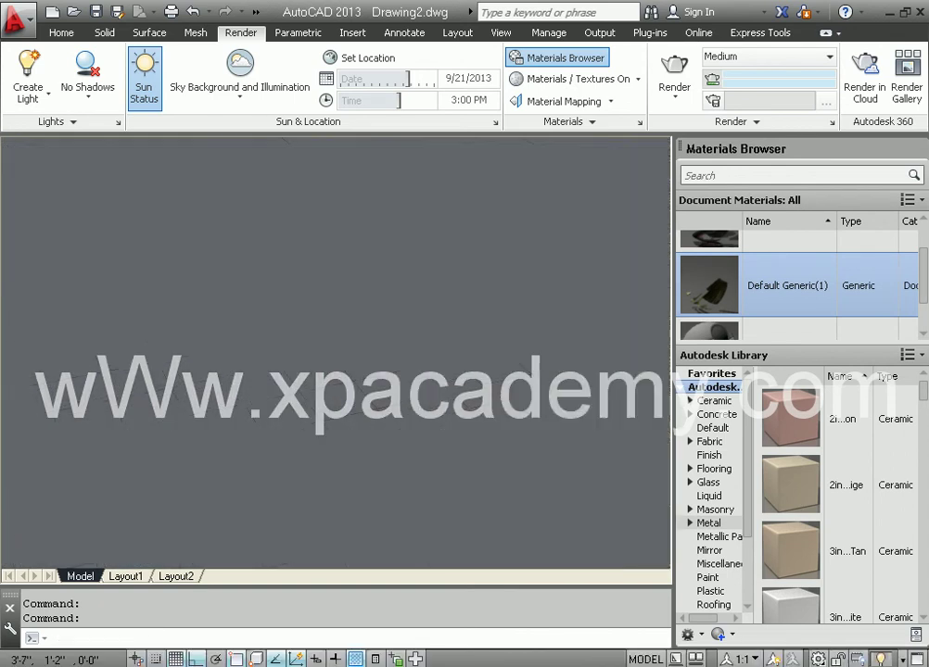
middle_click(283, 365)
middle_click(284, 365)
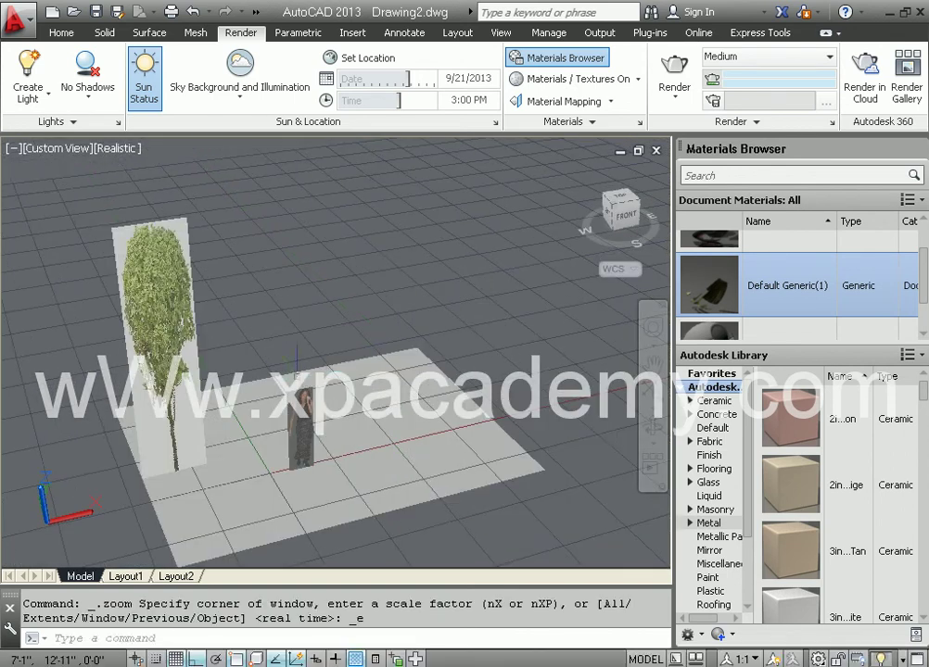
mouse_move(318, 334)
middle_down()
mouse_move(361, 438)
mouse_move(297, 303)
middle_up()
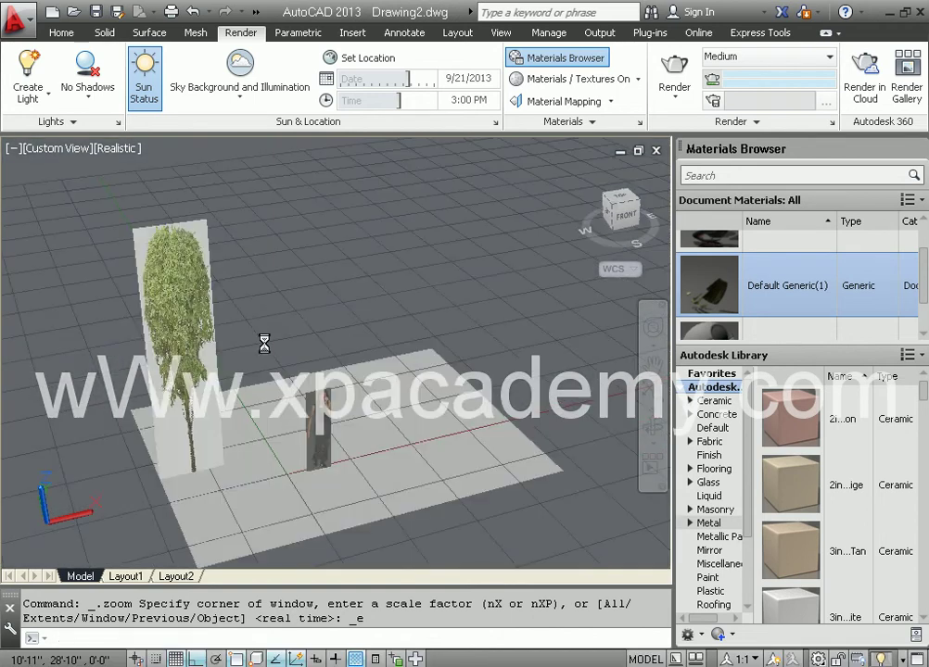